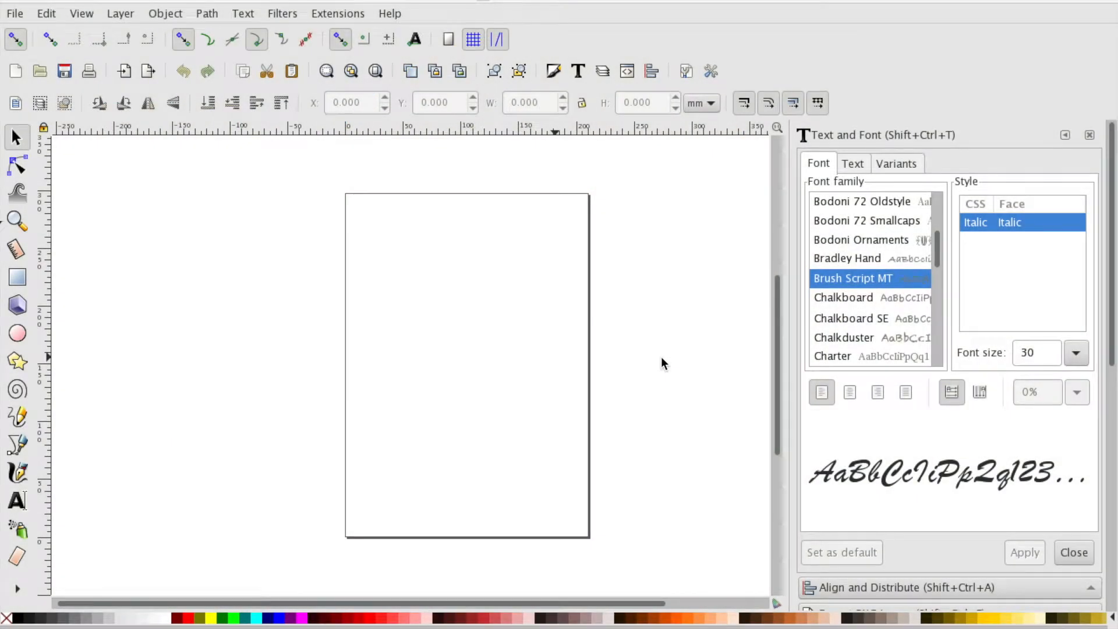
Set the document's display units to px and hide the page border
click(15, 13)
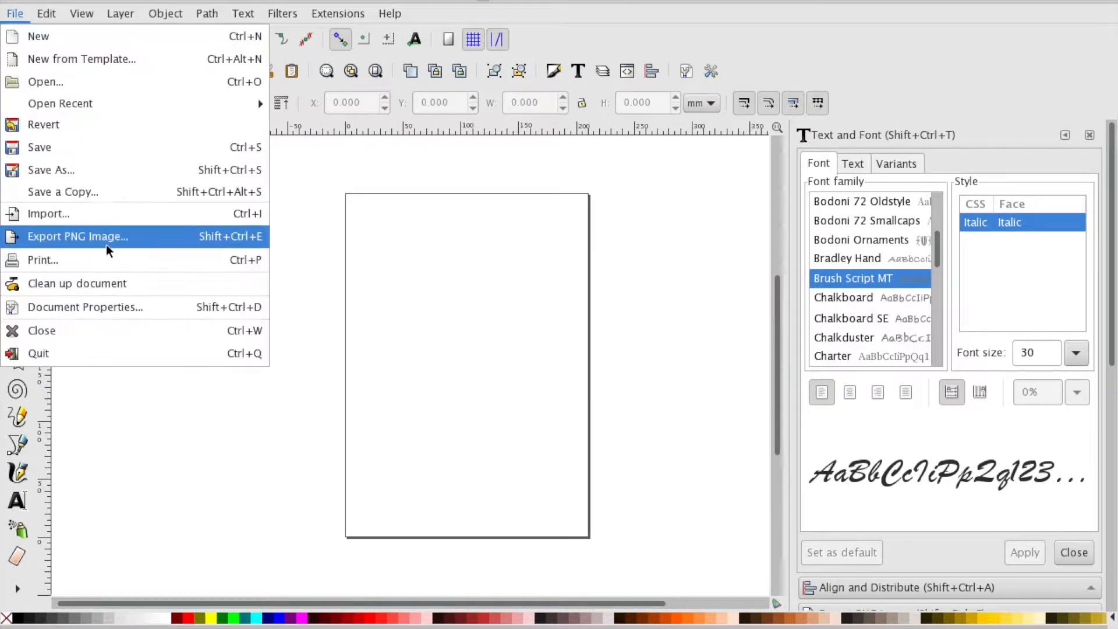
click(91, 307)
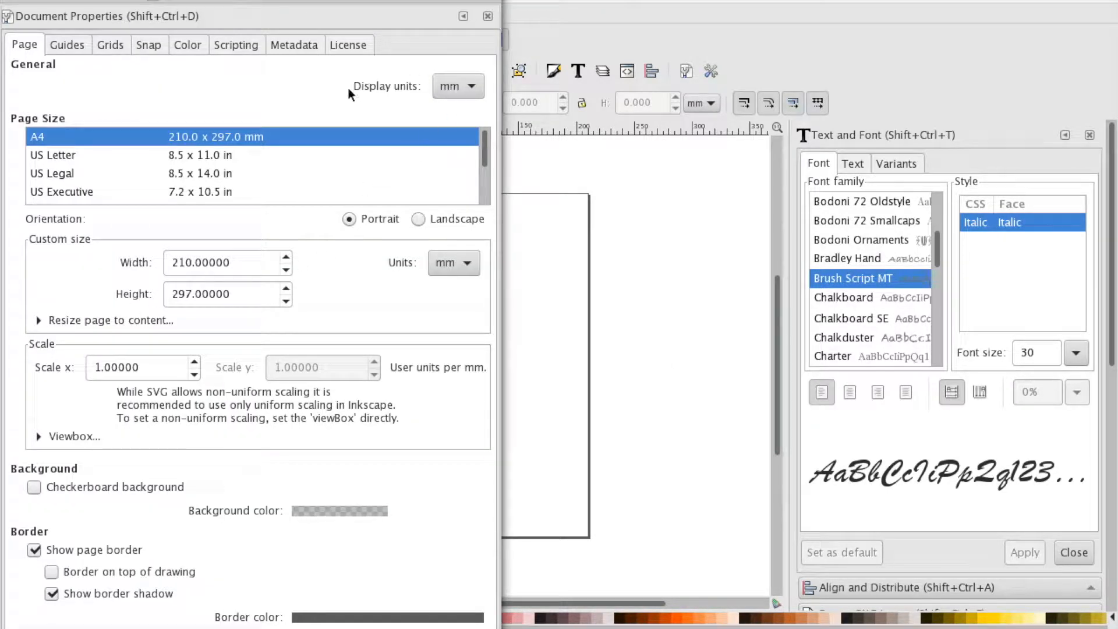
click(465, 89)
click(465, 131)
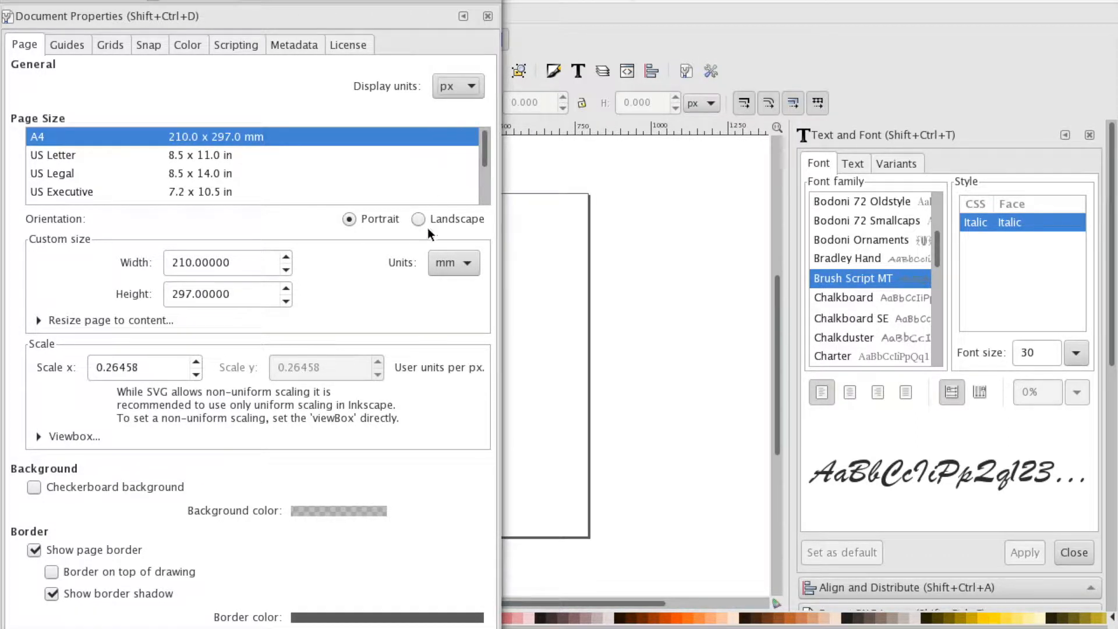
click(33, 551)
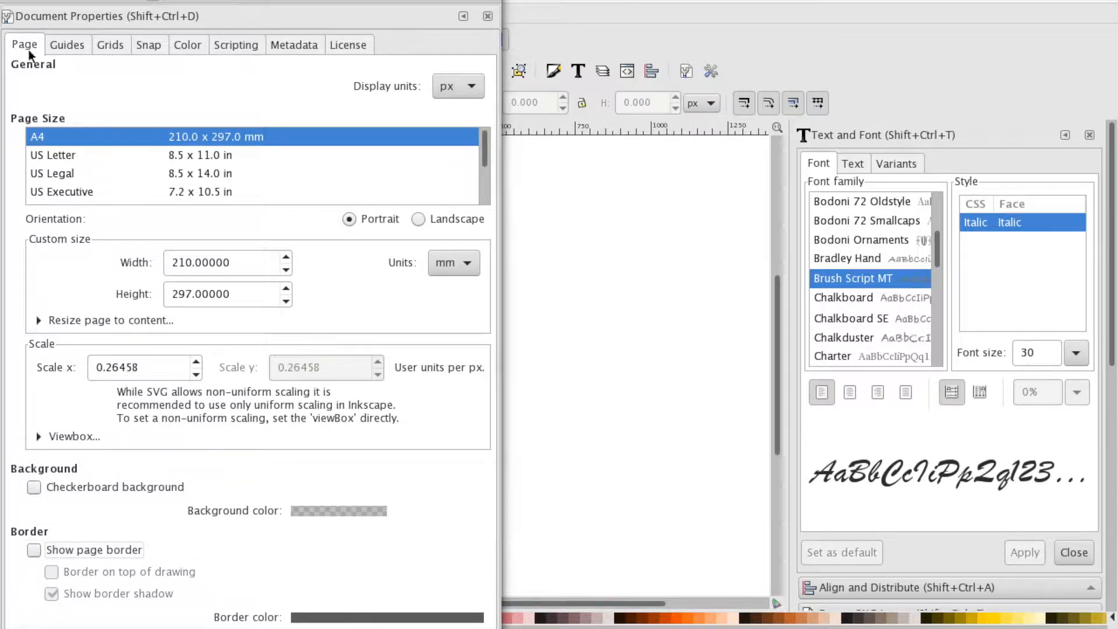
click(14, 1)
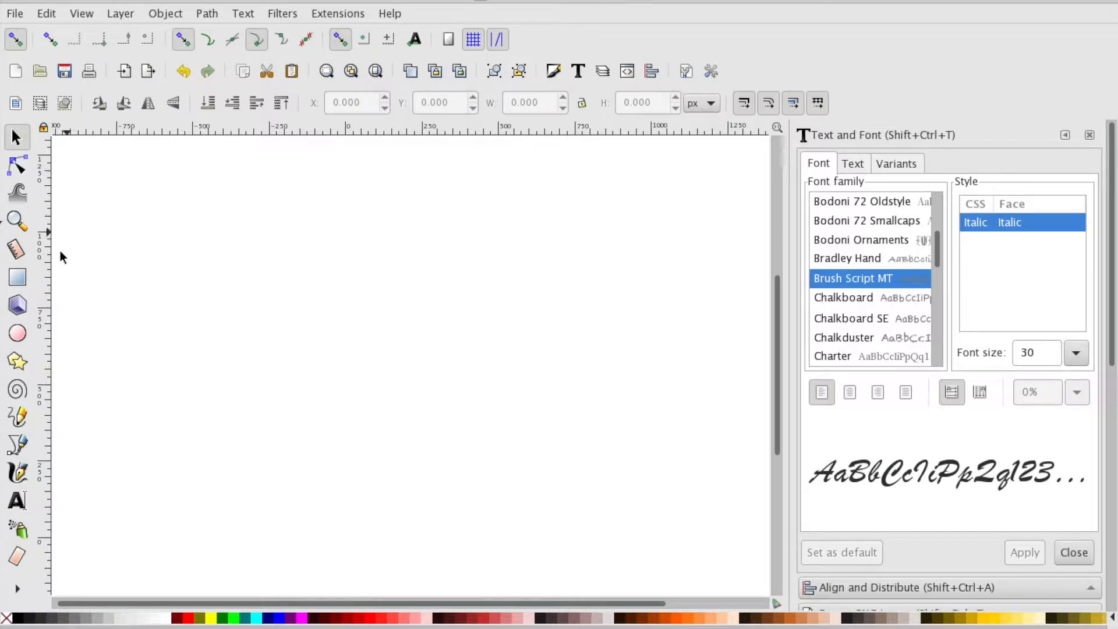
Draw a whole circle on the canvas and fill it with dark grey
click(23, 335)
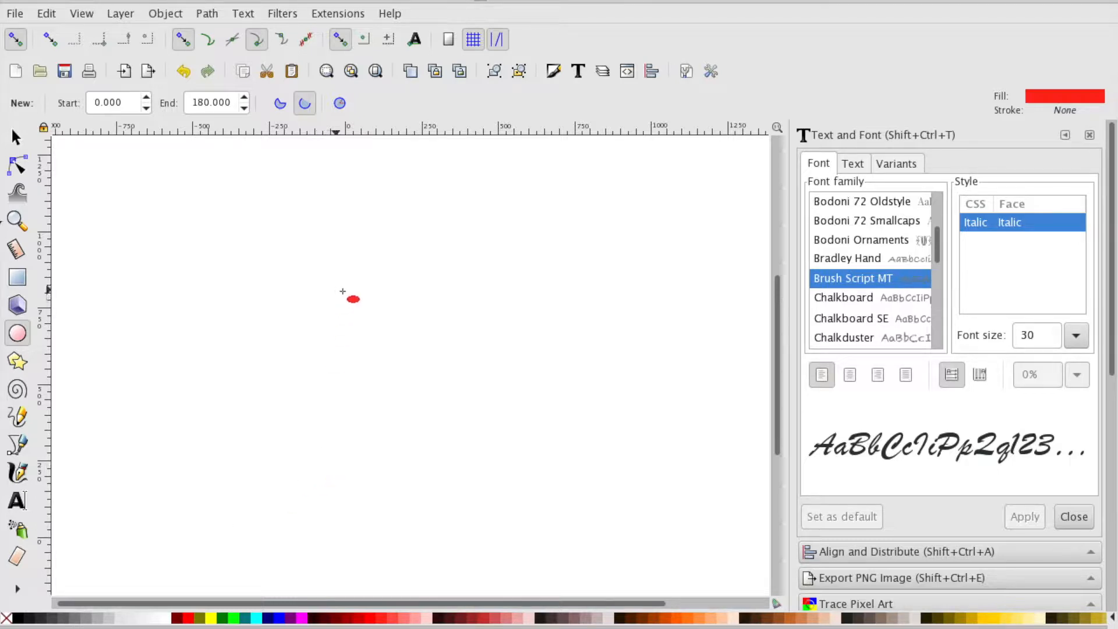
click(336, 281)
drag(337, 281, 439, 369)
click(355, 105)
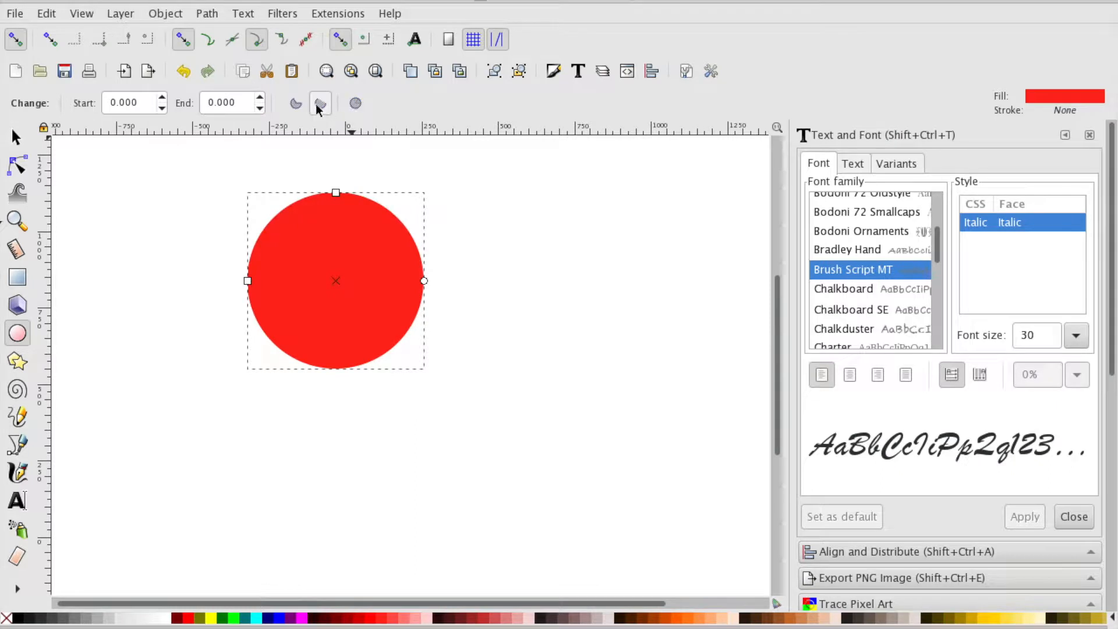
click(87, 618)
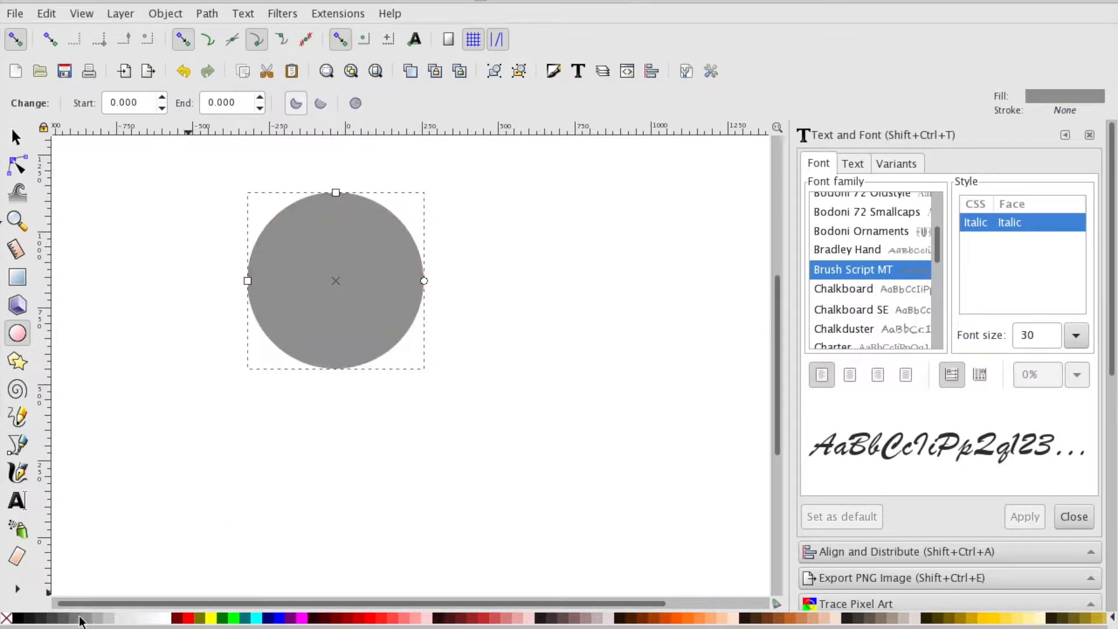
click(71, 618)
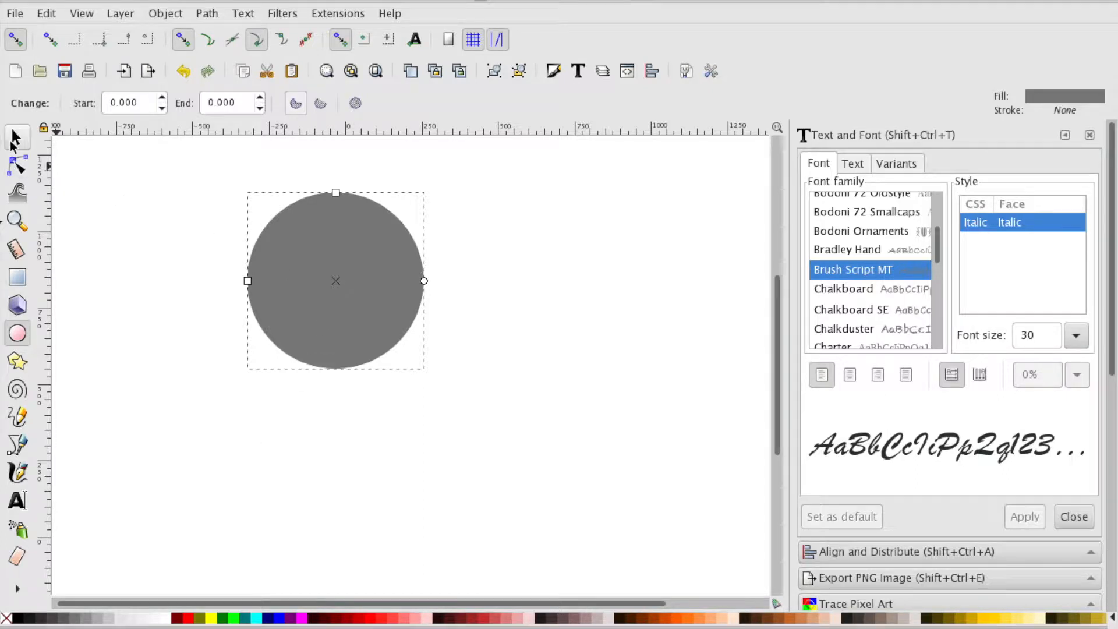
Enlarge the dark grey circle to about 1131 px in diameter and move it to the middle of the visible canvas
key(s)
drag(436, 379, 515, 473)
drag(369, 244, 409, 274)
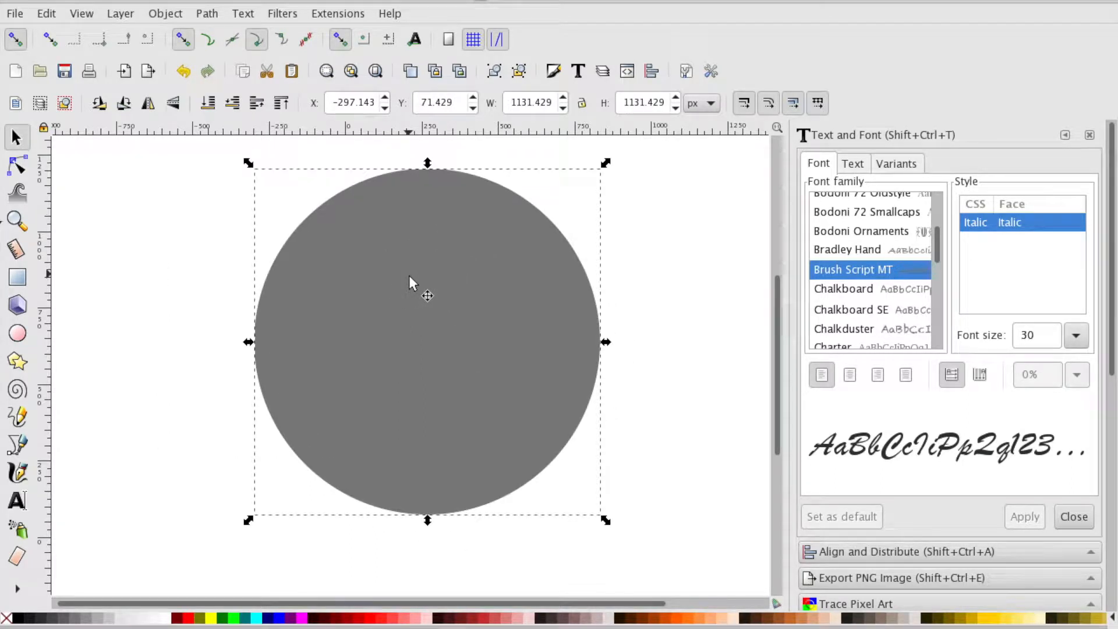
Duplicate the dark grey circle, fill the copy with a lighter grey and shrink it concentrically to about 1091 px
right_click(409, 276)
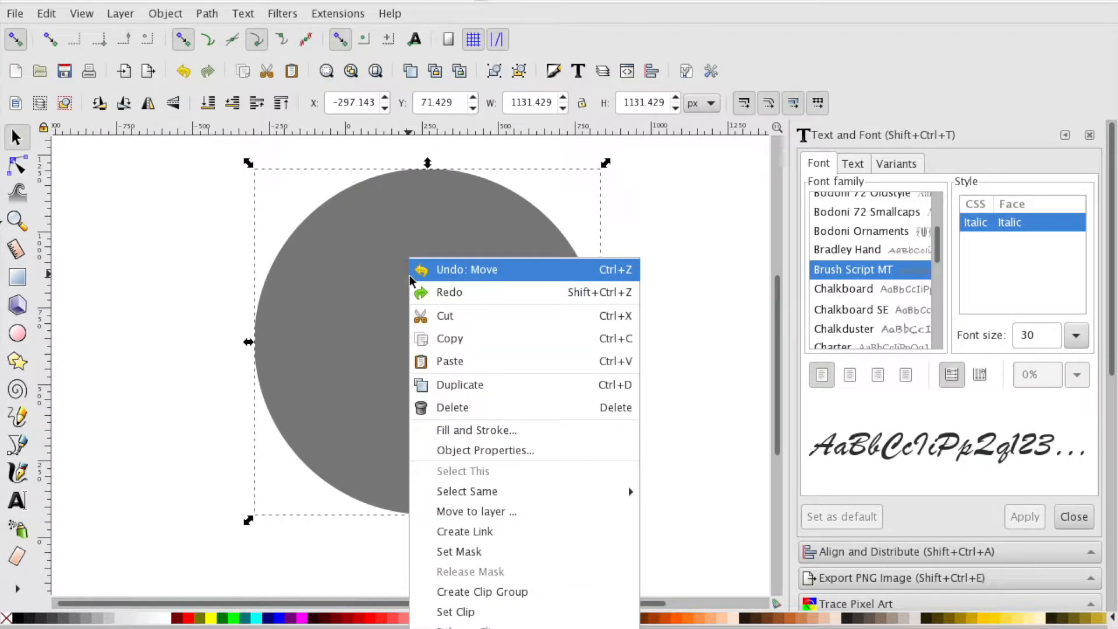
click(465, 392)
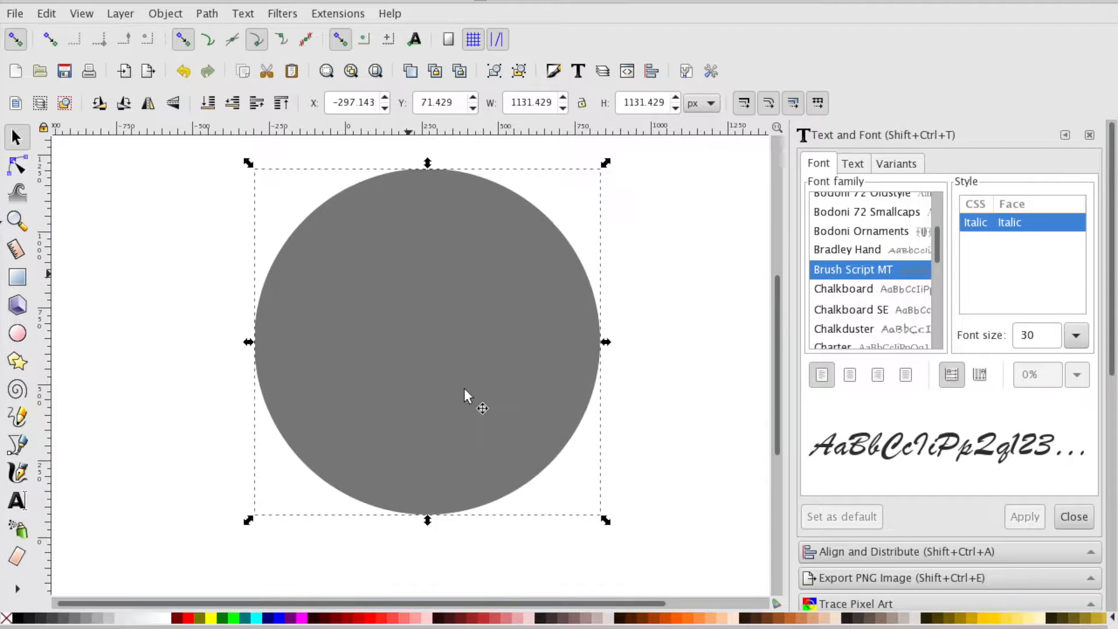
click(87, 618)
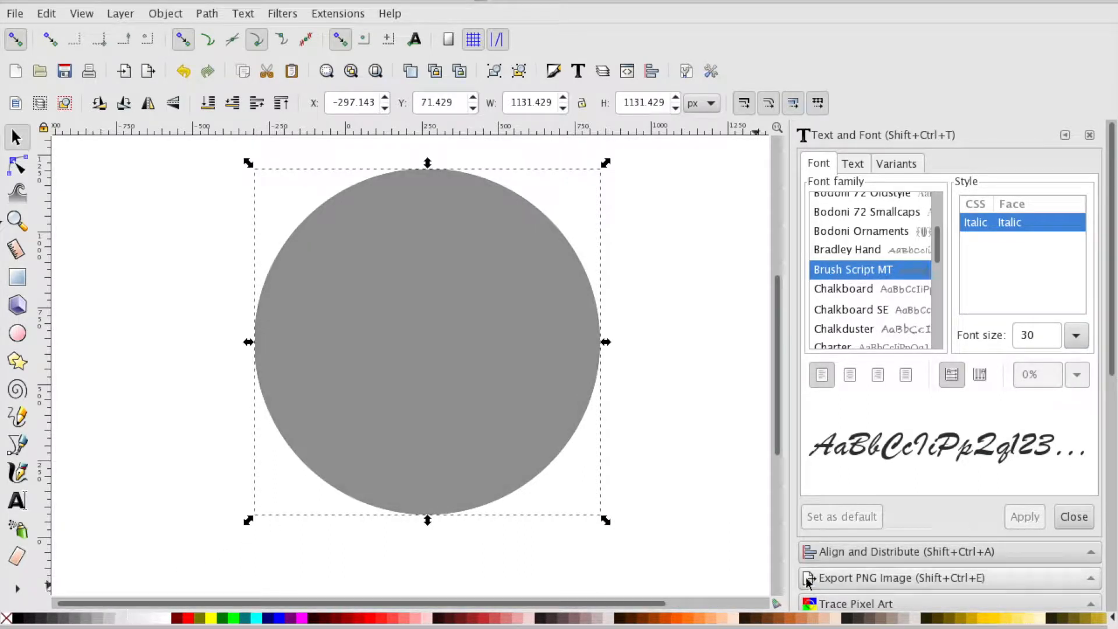
drag(603, 519, 594, 514)
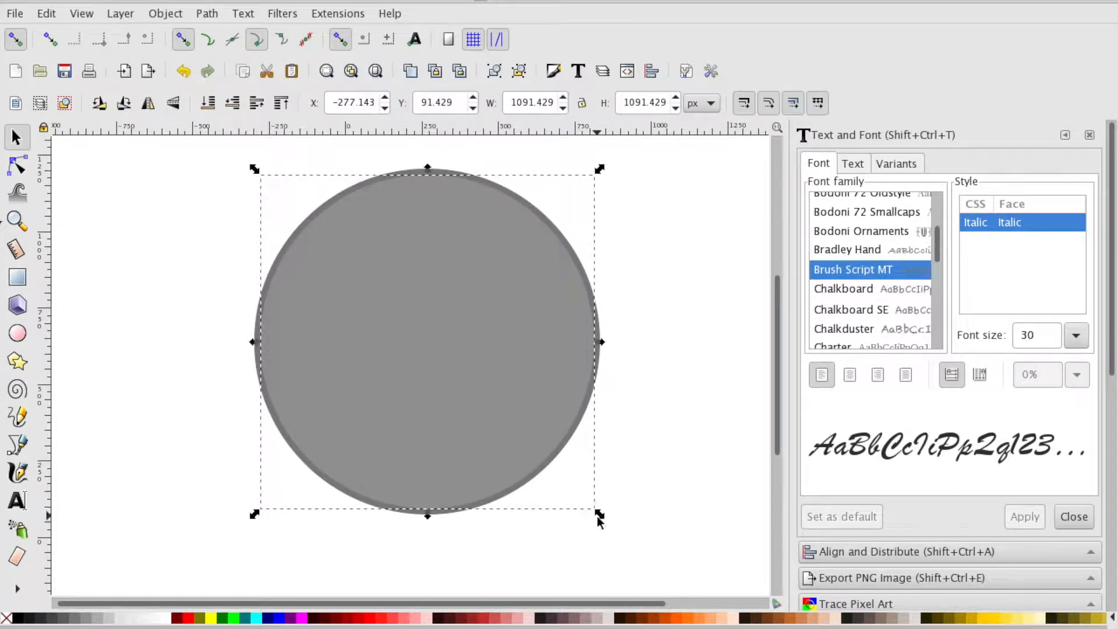
Duplicate the inner grey circle, fill the copy with a lighter grey and shrink it concentrically to about 1051 px
right_click(515, 368)
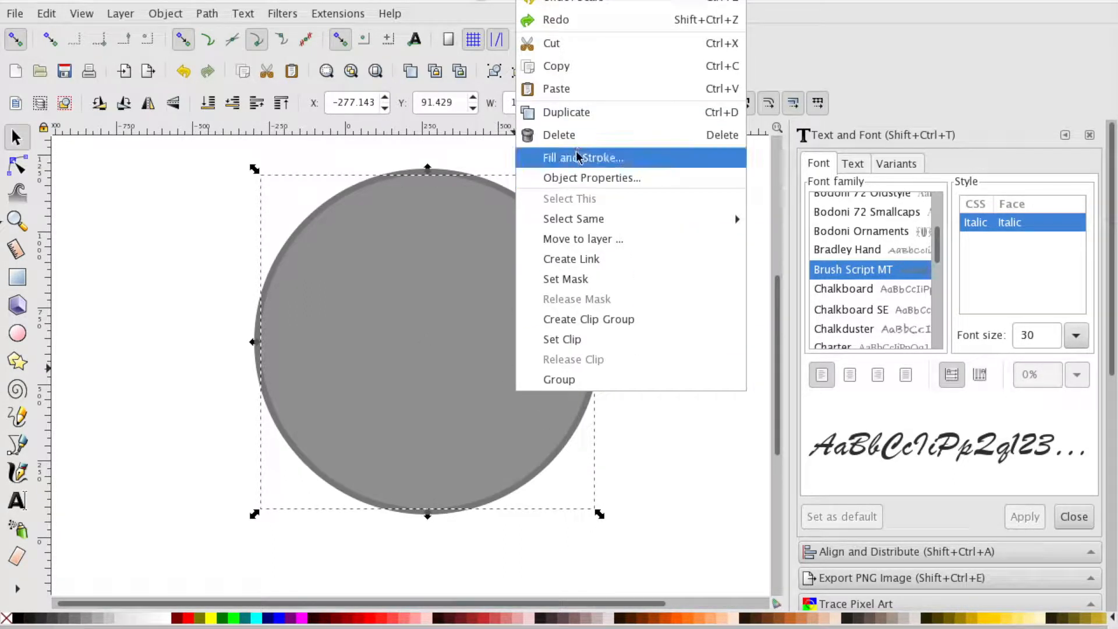
click(568, 115)
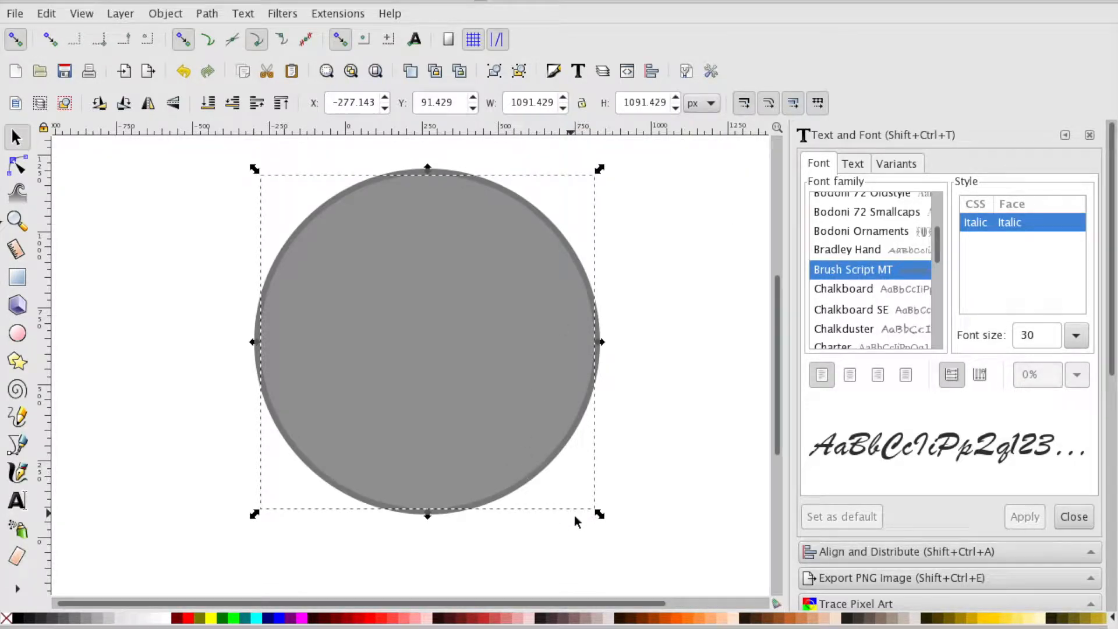
drag(601, 516, 588, 503)
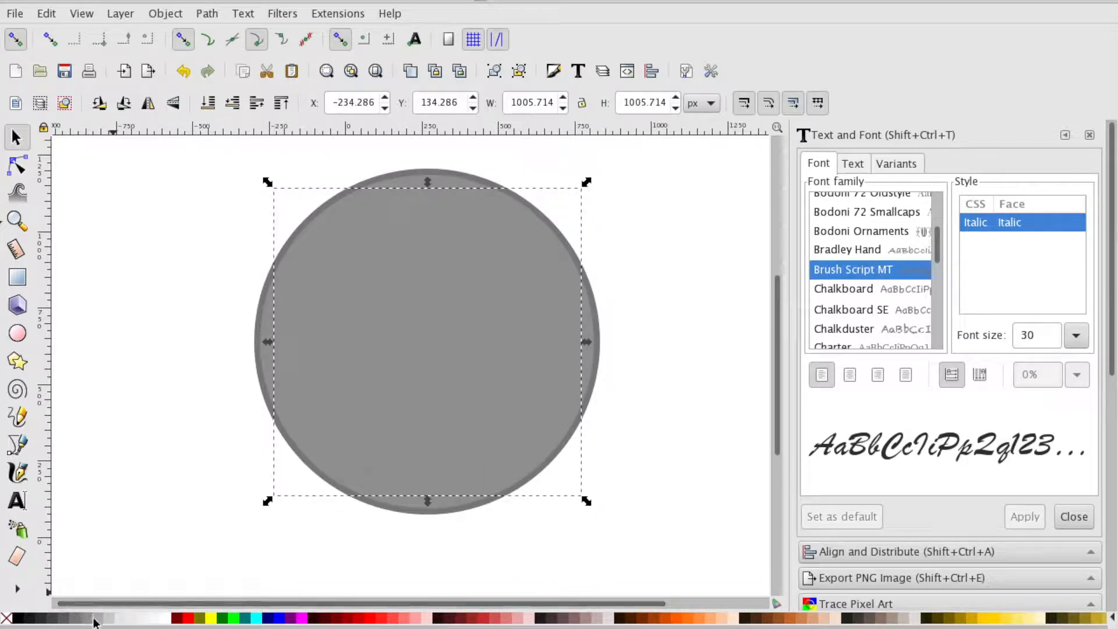
click(97, 620)
drag(584, 499, 602, 507)
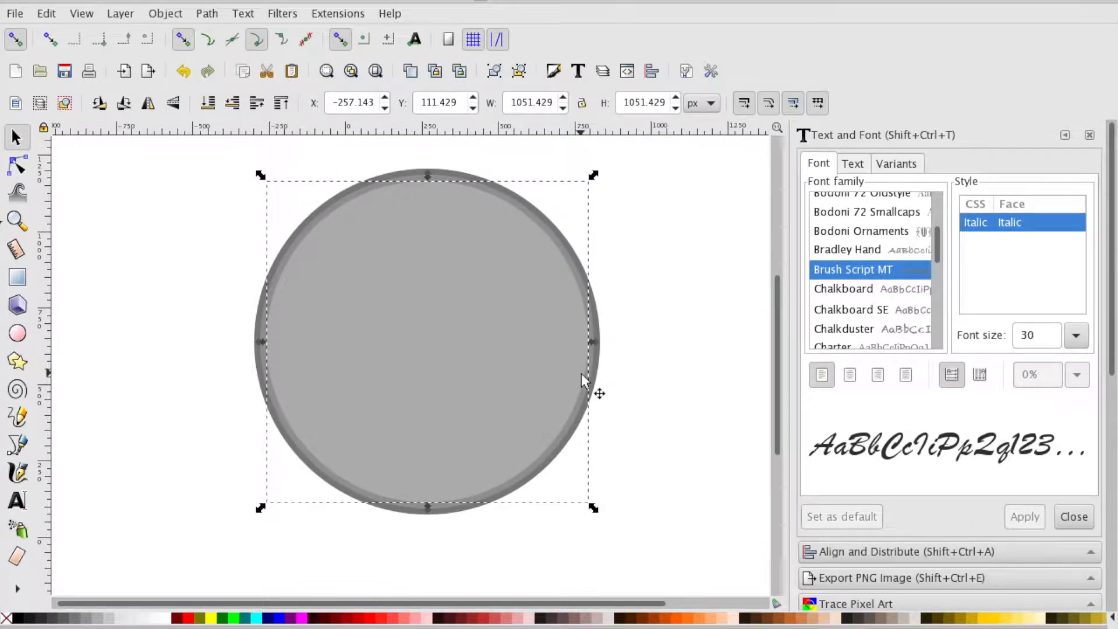
Duplicate the lightest grey circle, fill the copy with near-white and shrink it concentrically to about 937 px as the clock face
right_click(388, 320)
click(427, 387)
click(156, 619)
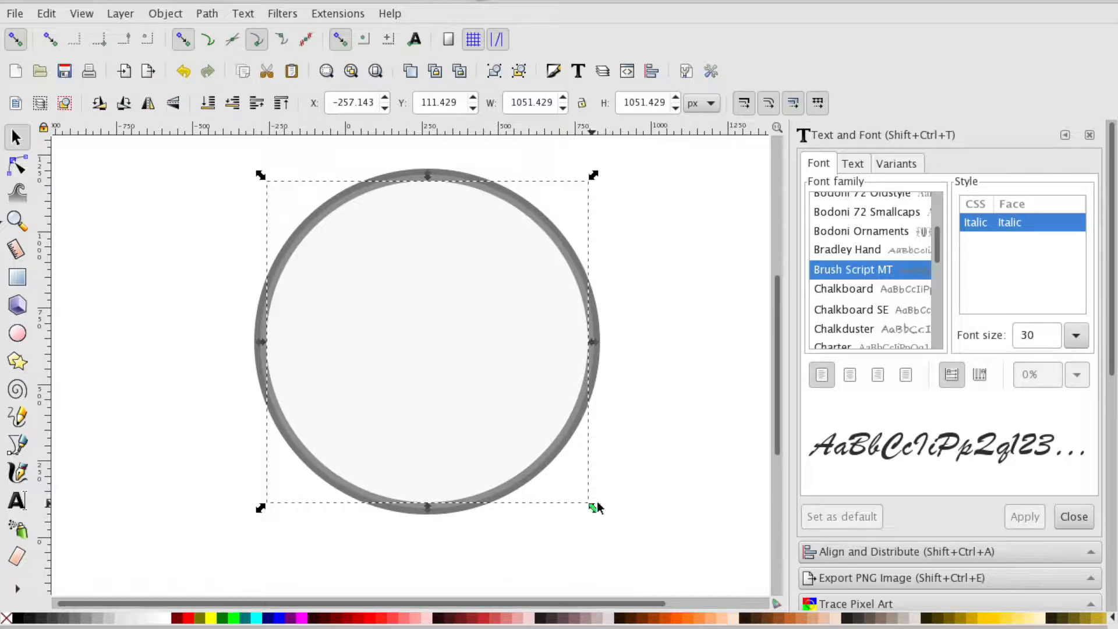
drag(595, 510, 579, 503)
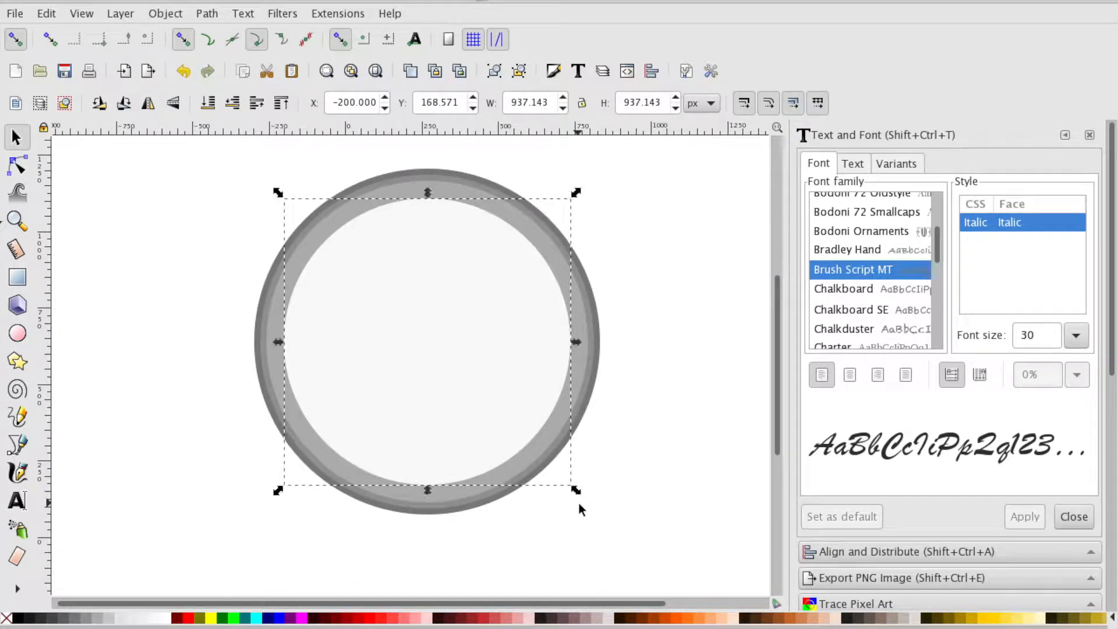
click(692, 446)
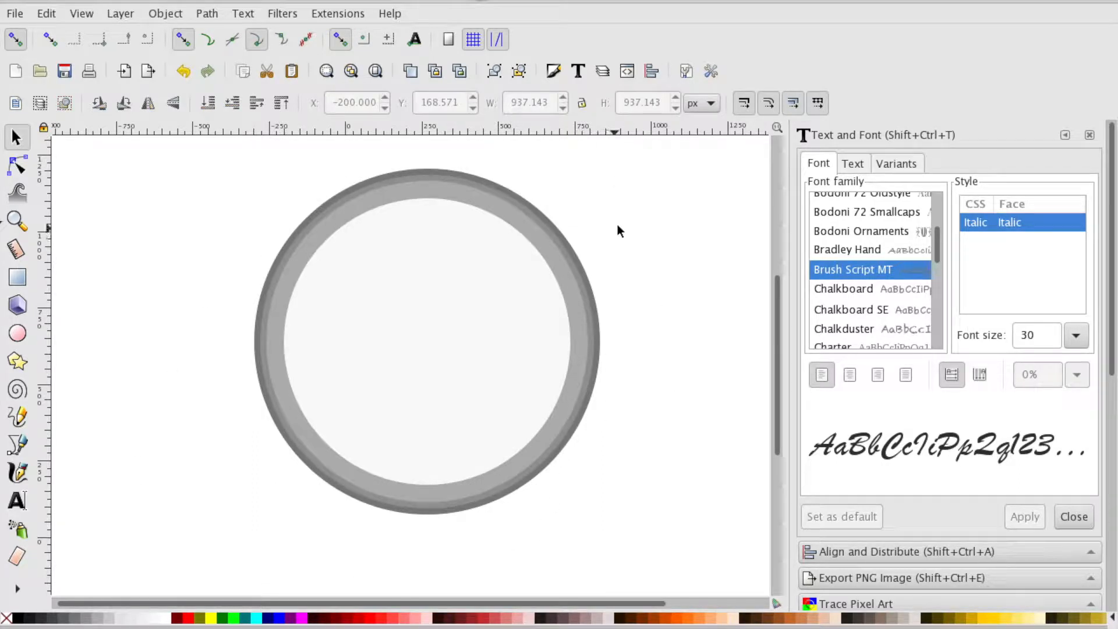
Duplicate the near-white face circle, fill the copy with near-black and shrink it to a small dot at the clock's centre
scroll(623, 243, right, 3)
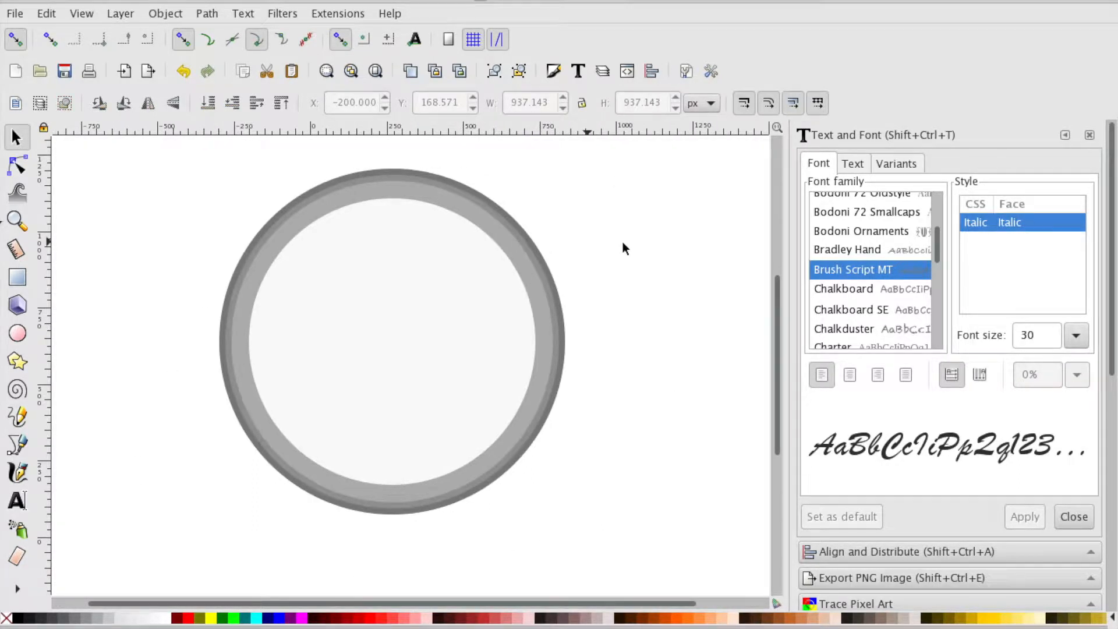
click(394, 310)
right_click(394, 309)
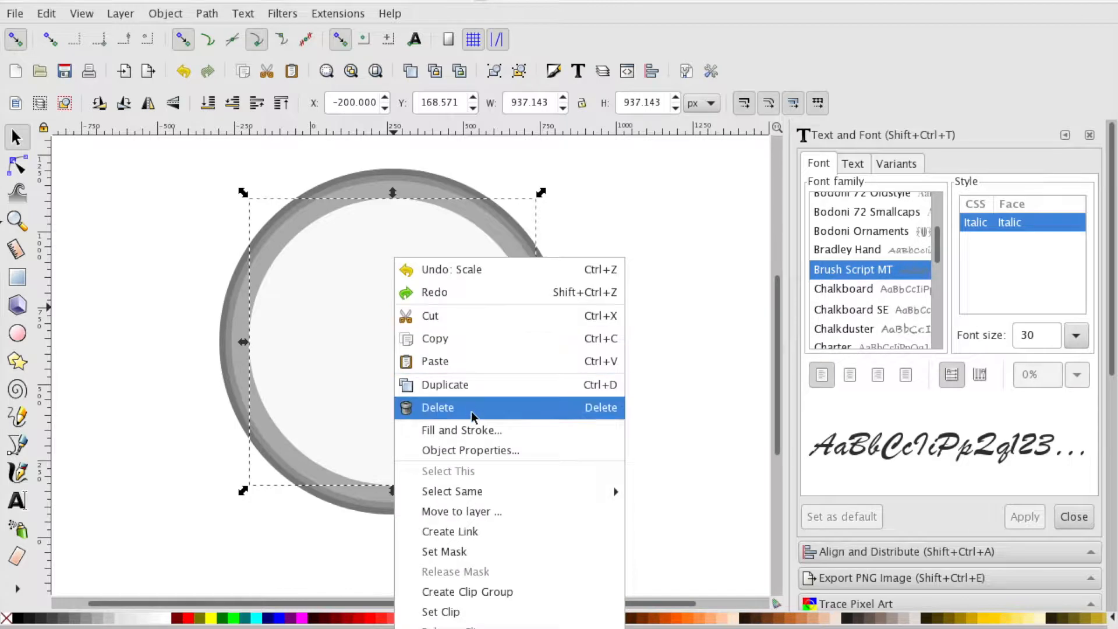
click(464, 385)
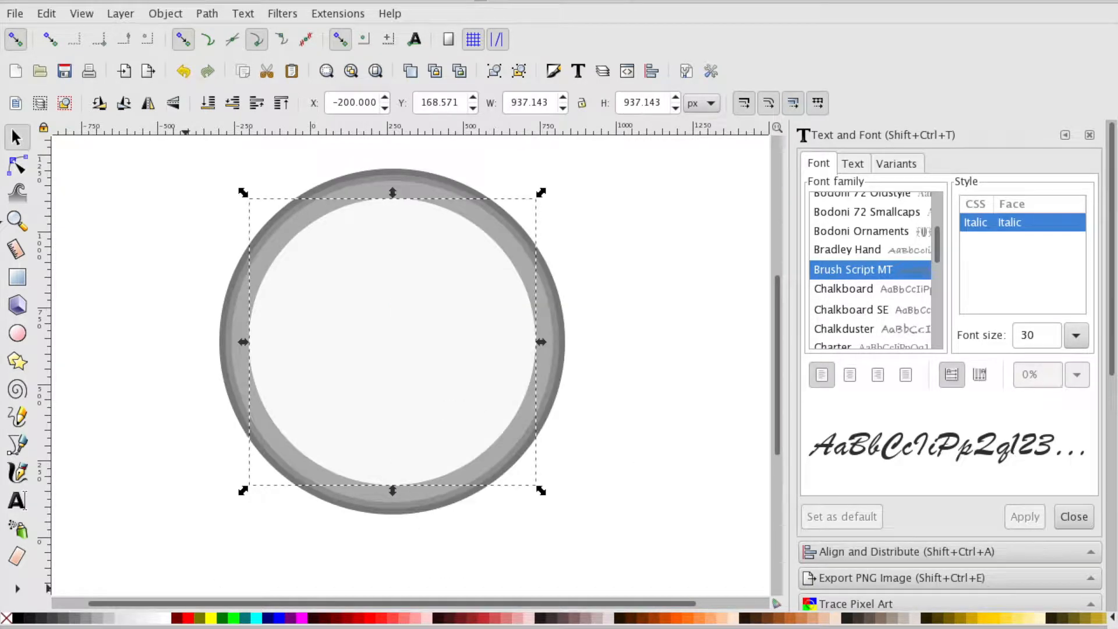
click(19, 621)
click(27, 621)
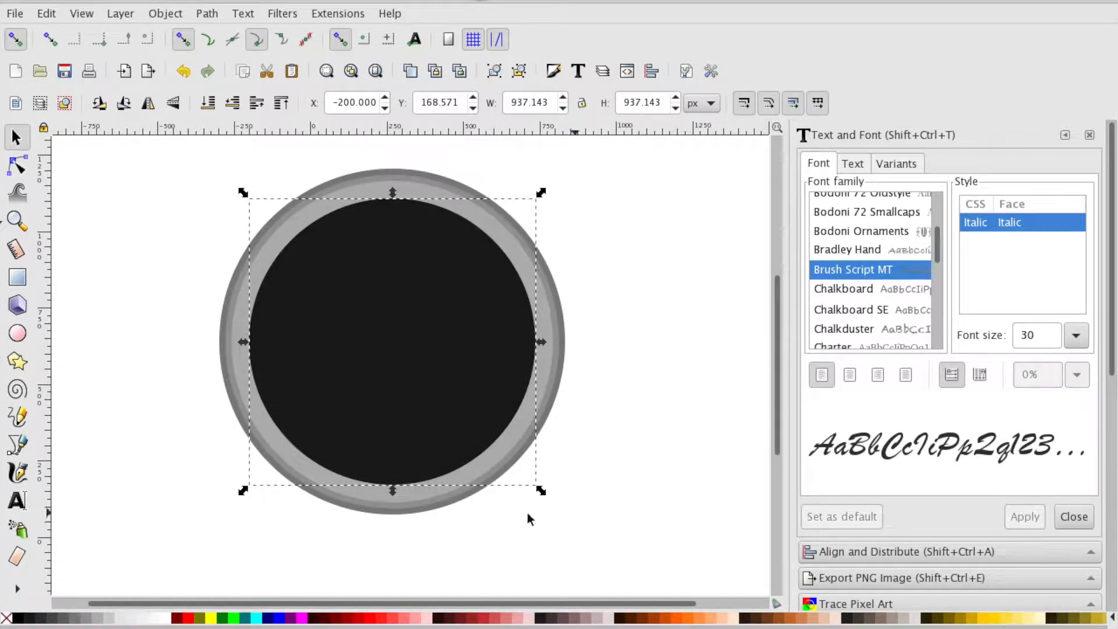
drag(542, 494, 414, 385)
Draw a near-black upright rectangle about 120 × 600 px beside the clock and fully round its ends with a 60 px radius
click(475, 370)
scroll(476, 371, left, 6)
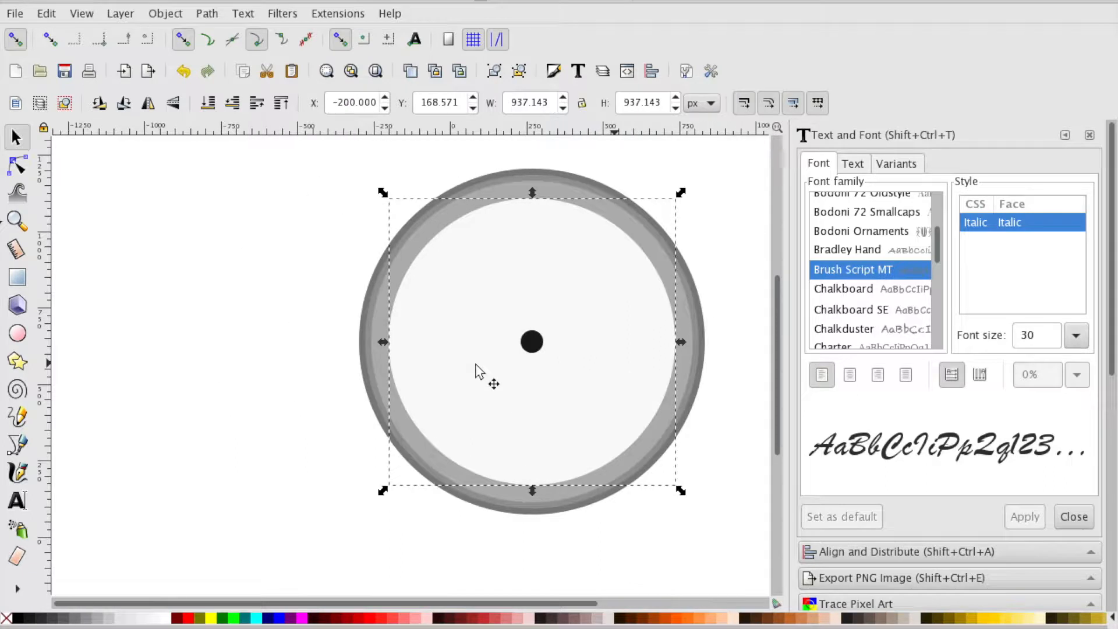
scroll(476, 371, left, 6)
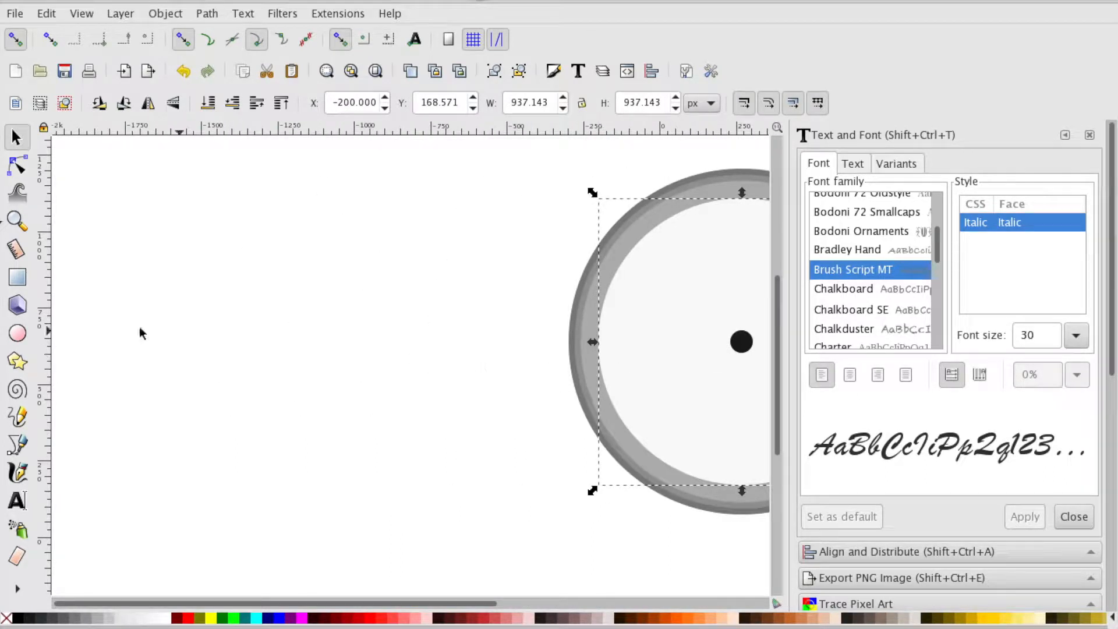
click(16, 277)
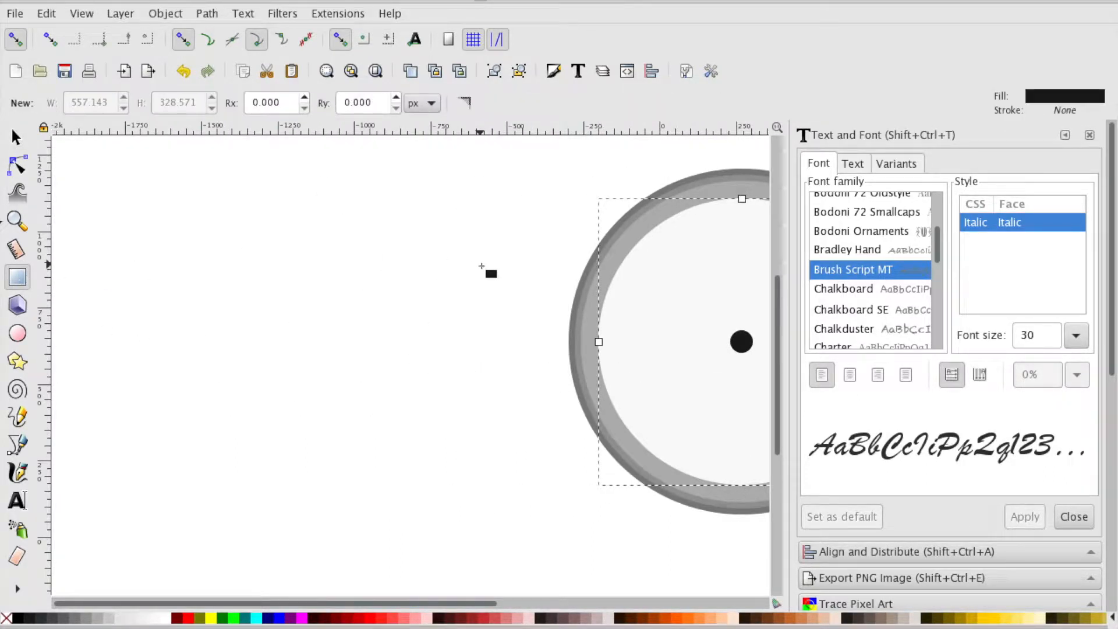
mouse_move(277, 265)
mouse_down()
mouse_move(305, 324)
mouse_move(293, 357)
mouse_up()
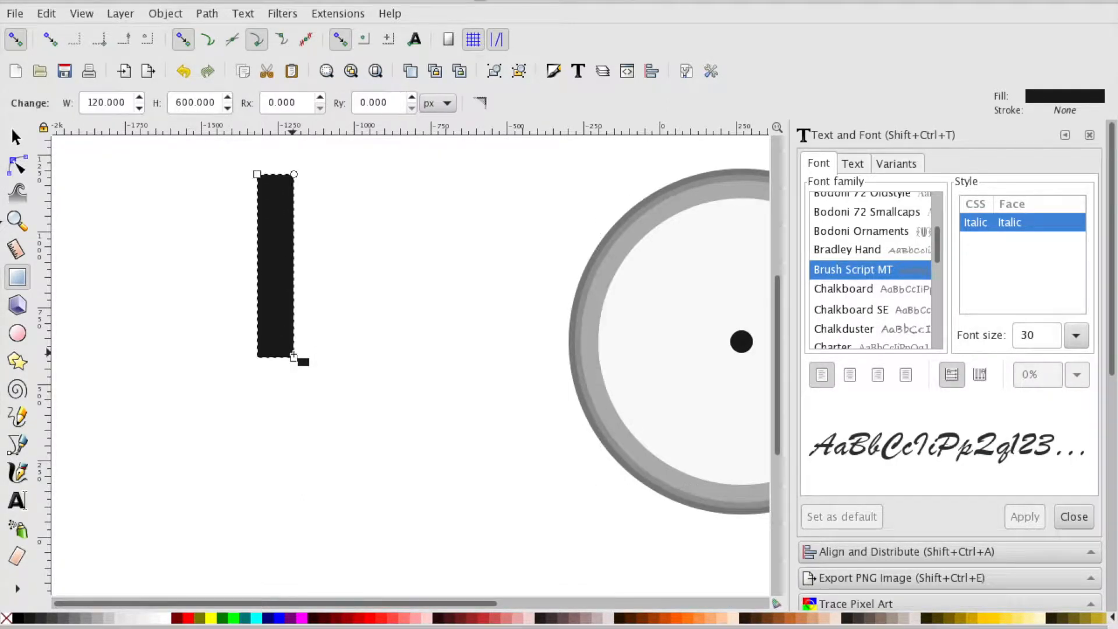
drag(294, 174, 302, 305)
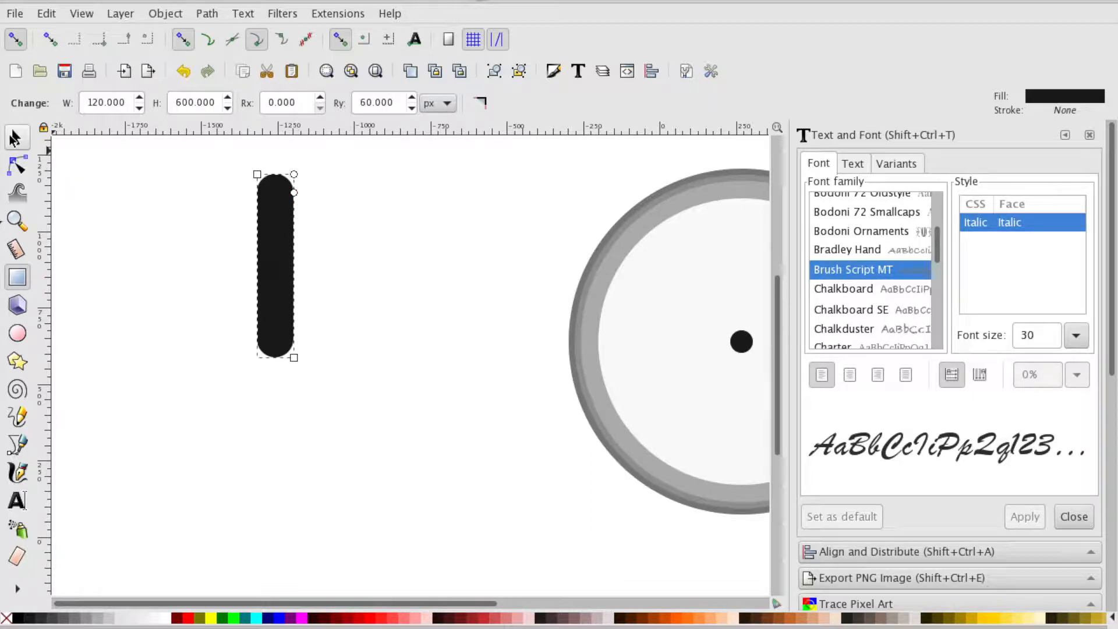
Move the rounded bar onto the clock face over the central dot and narrow it to about 74 px
click(14, 138)
drag(281, 208, 484, 264)
scroll(484, 263, right, 20)
scroll(484, 263, left, 10)
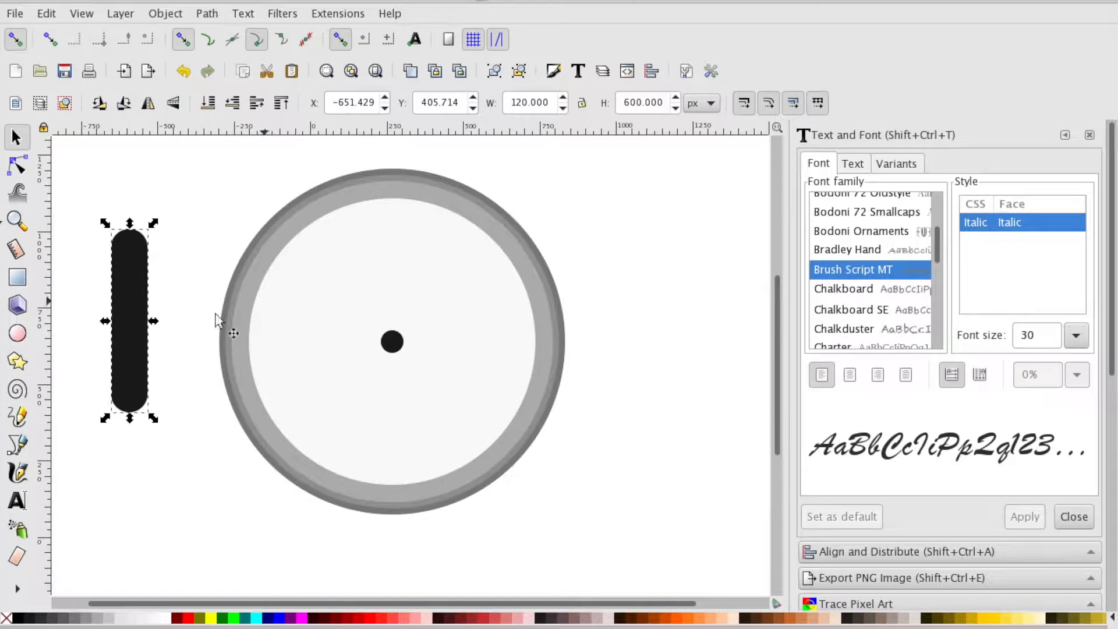
drag(133, 313, 402, 305)
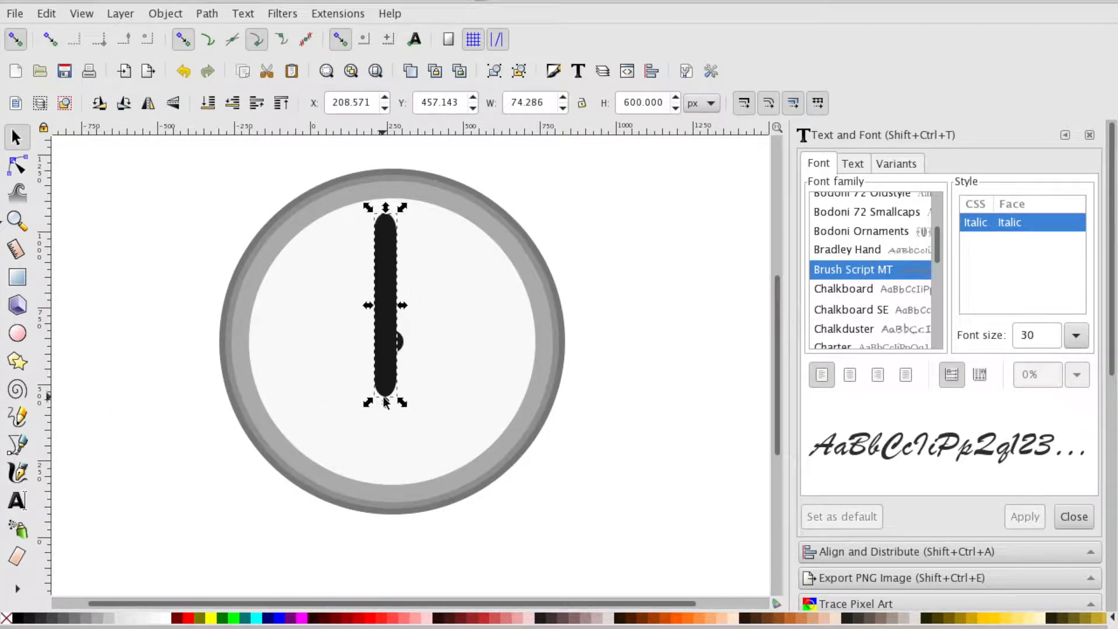
Shorten the rounded bar, move it above the central dot and scale it down to about 57 × 295 px
drag(386, 406, 387, 337)
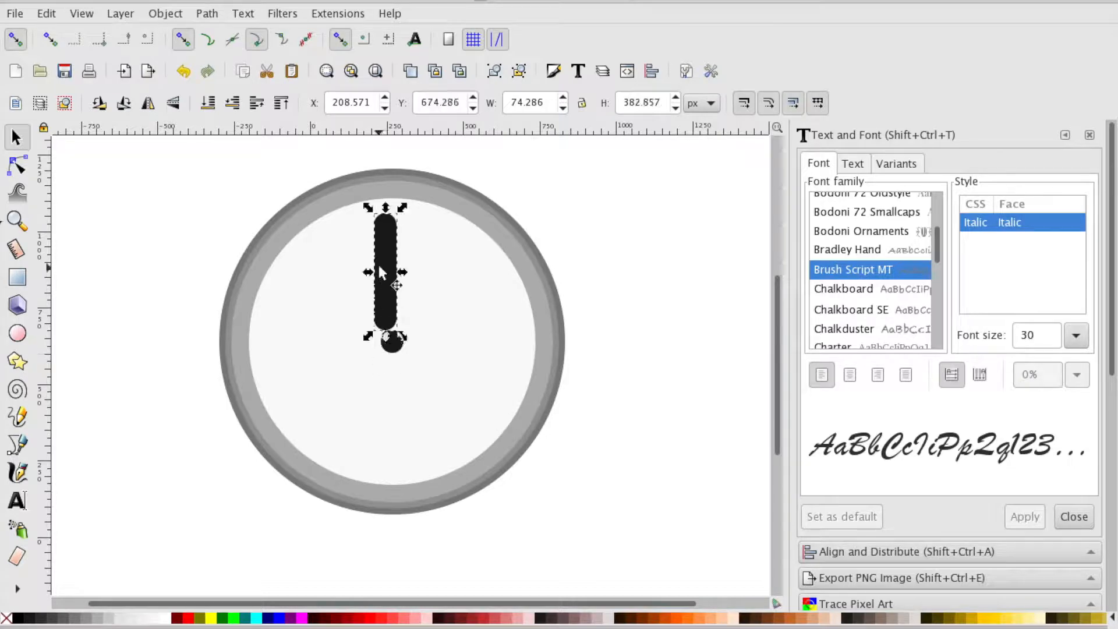
drag(385, 262, 393, 279)
drag(410, 352, 408, 352)
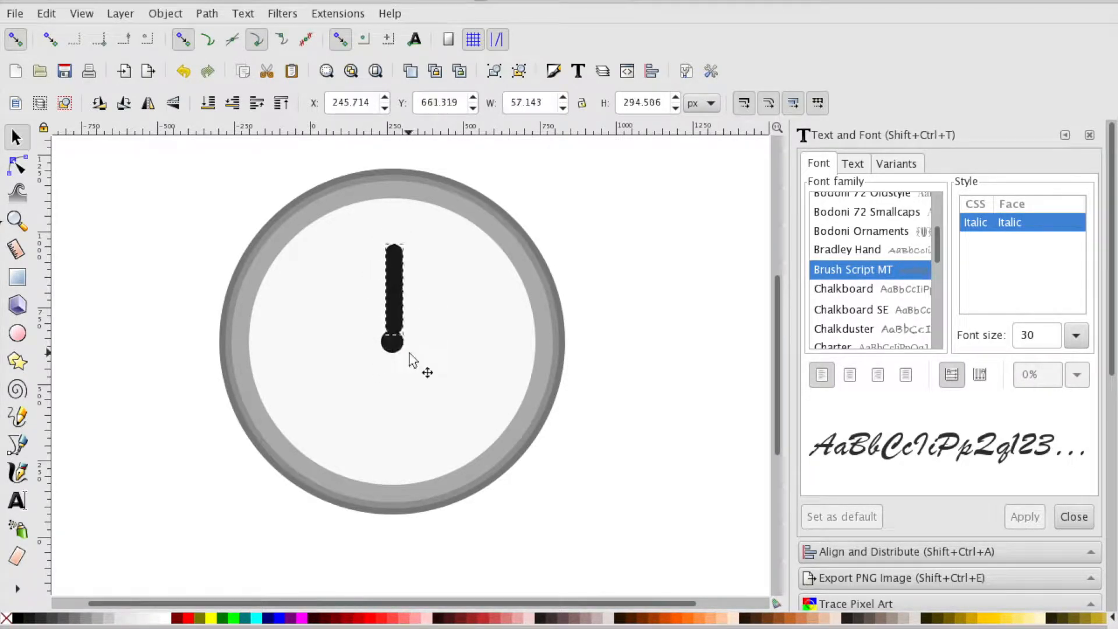
Lower the bar so it overlaps the central dot, and centre the bar and dot on a common vertical axis
key(plus)
key(plus)
scroll(409, 353, up, 4)
scroll(409, 353, left, 2)
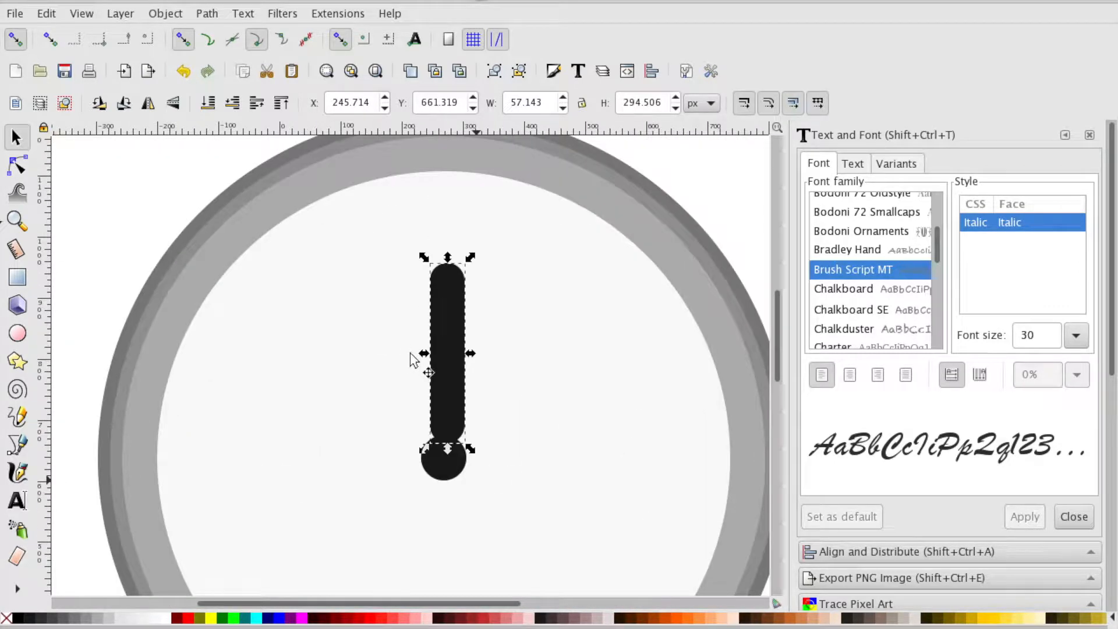
mouse_move(443, 329)
mouse_down()
mouse_move(440, 357)
mouse_move(439, 341)
mouse_up()
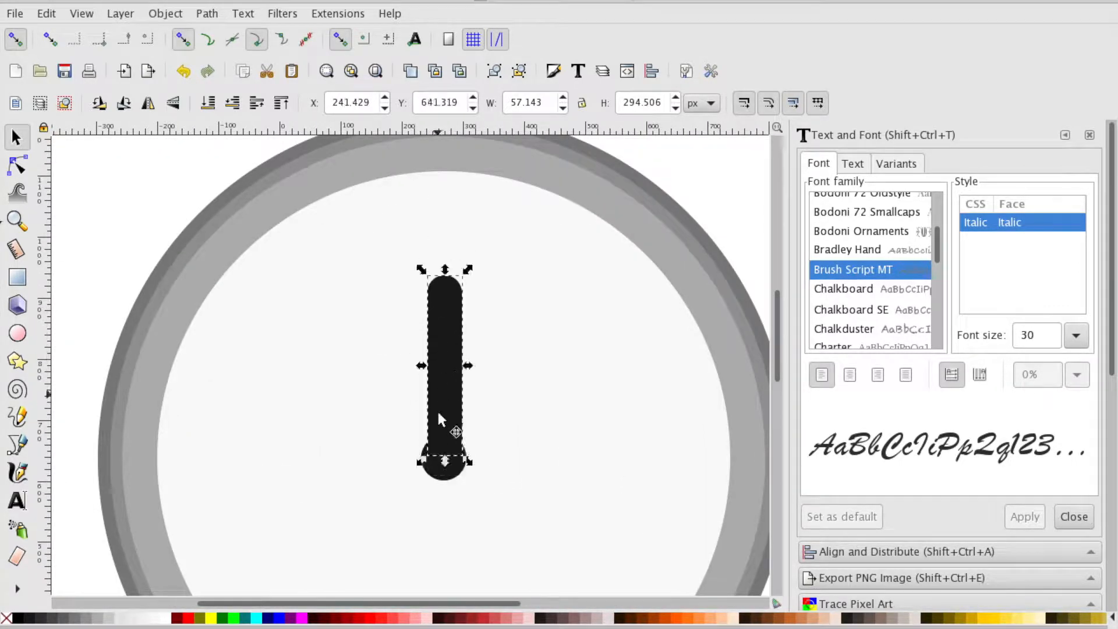
shift+click(438, 468)
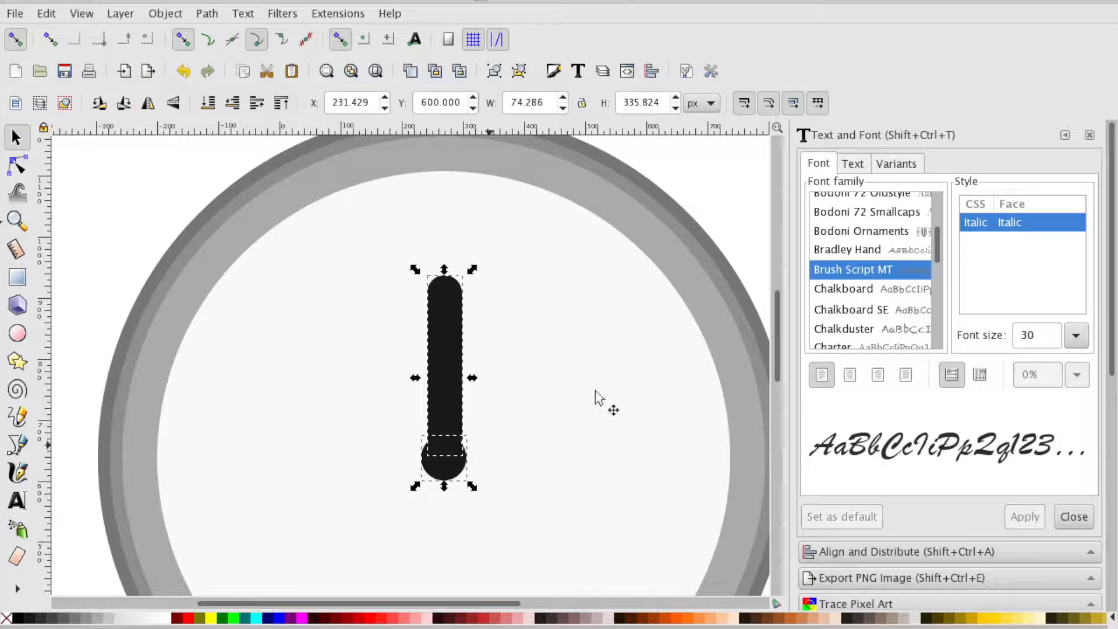
click(652, 71)
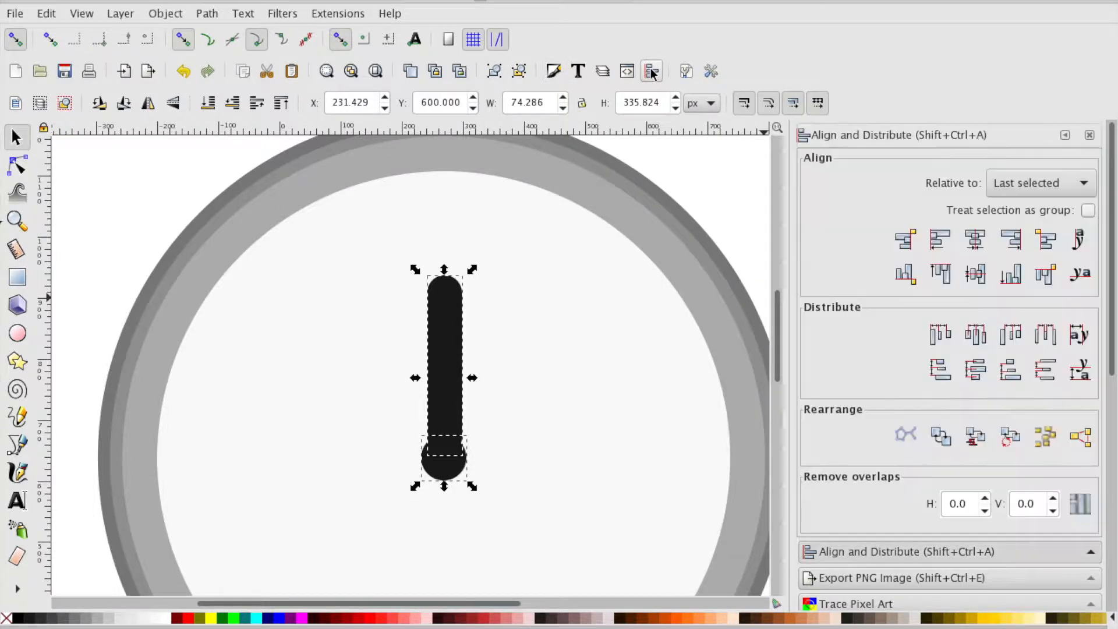
click(976, 243)
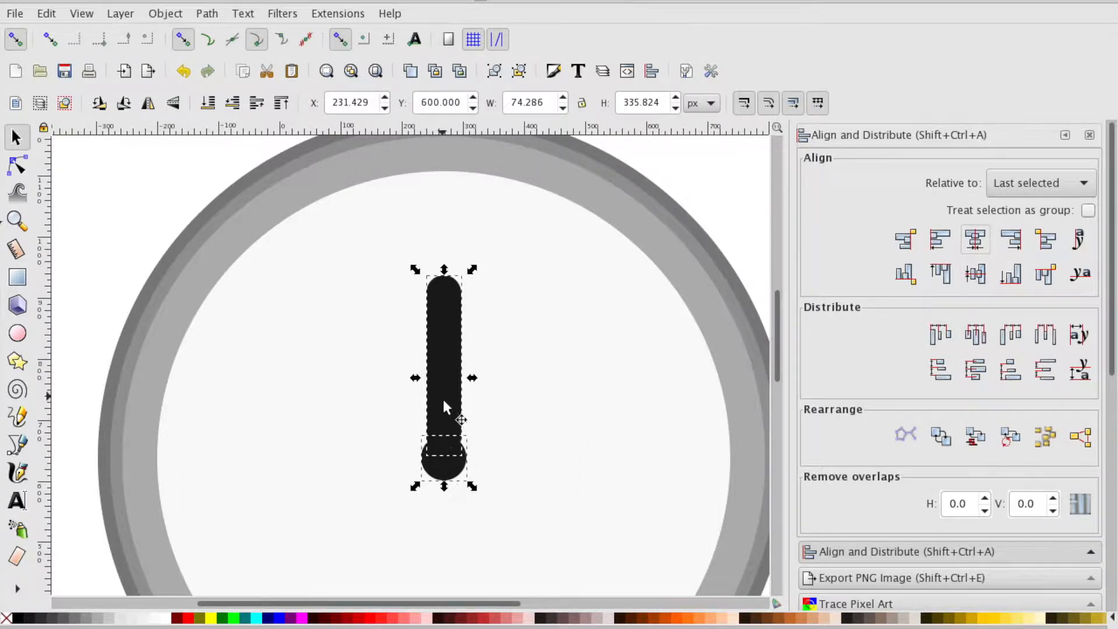
click(604, 335)
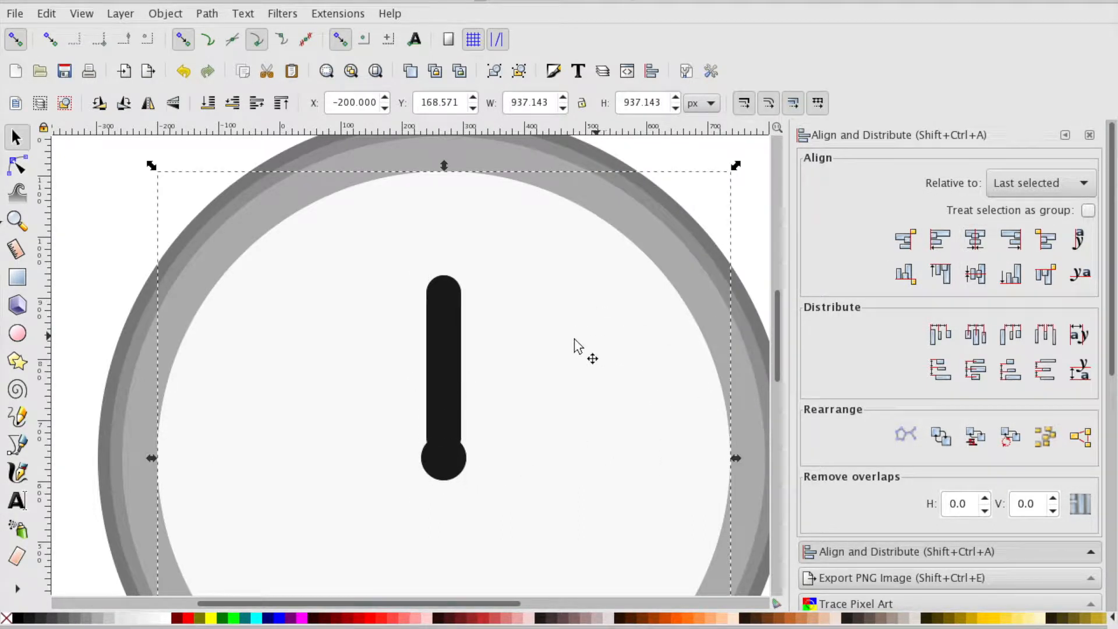
Move the bar slightly further down over the dot and reduce its size to about 51 × 208 px
click(447, 353)
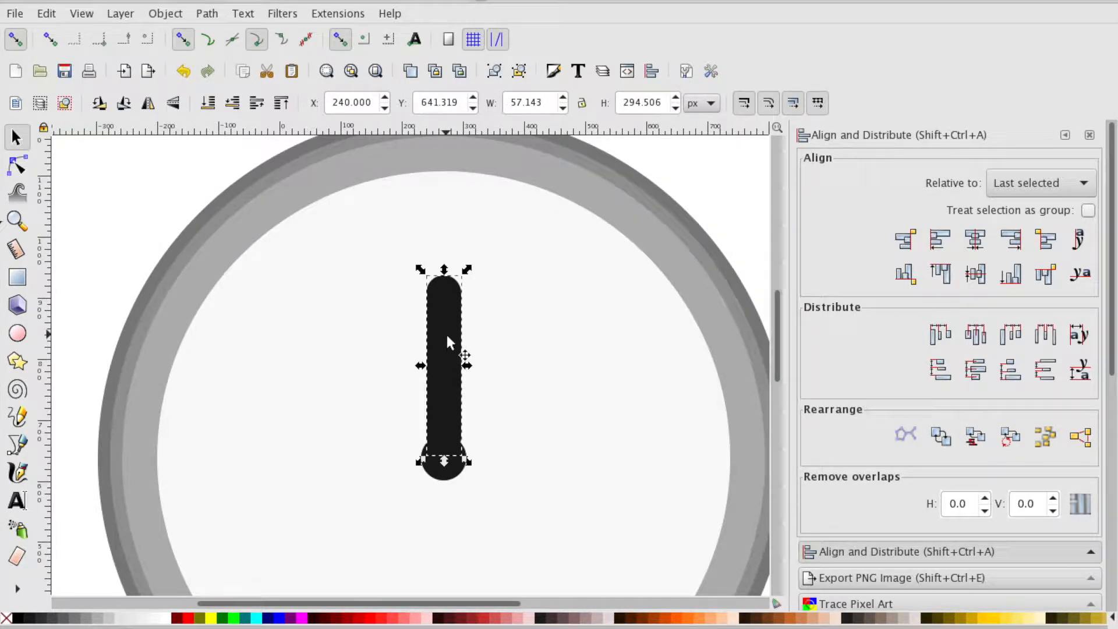
drag(447, 336, 448, 351)
click(537, 358)
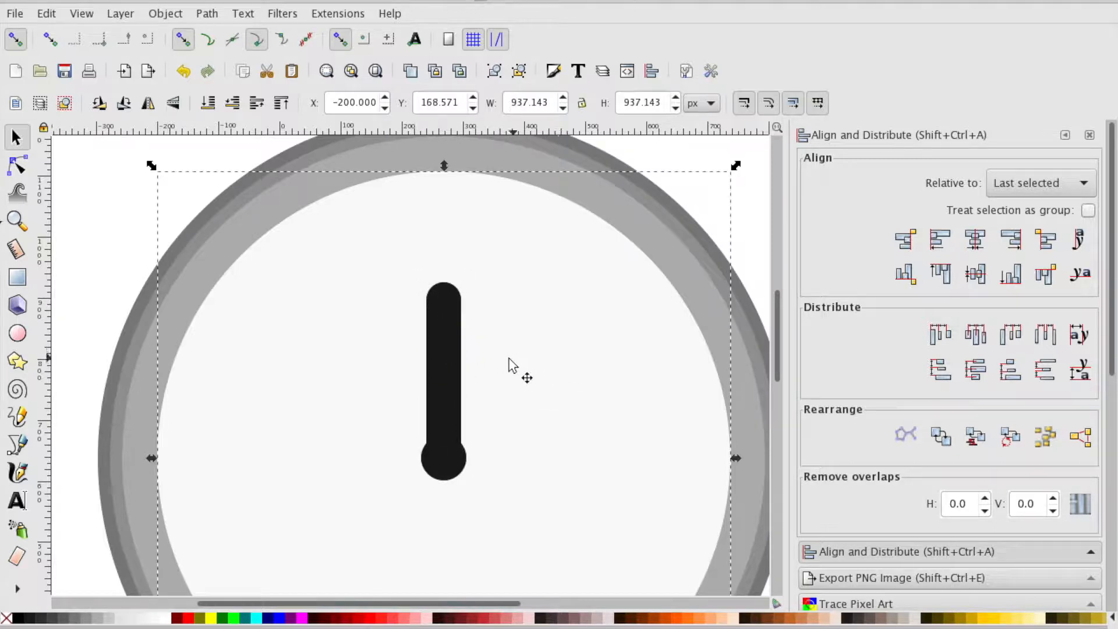
click(432, 360)
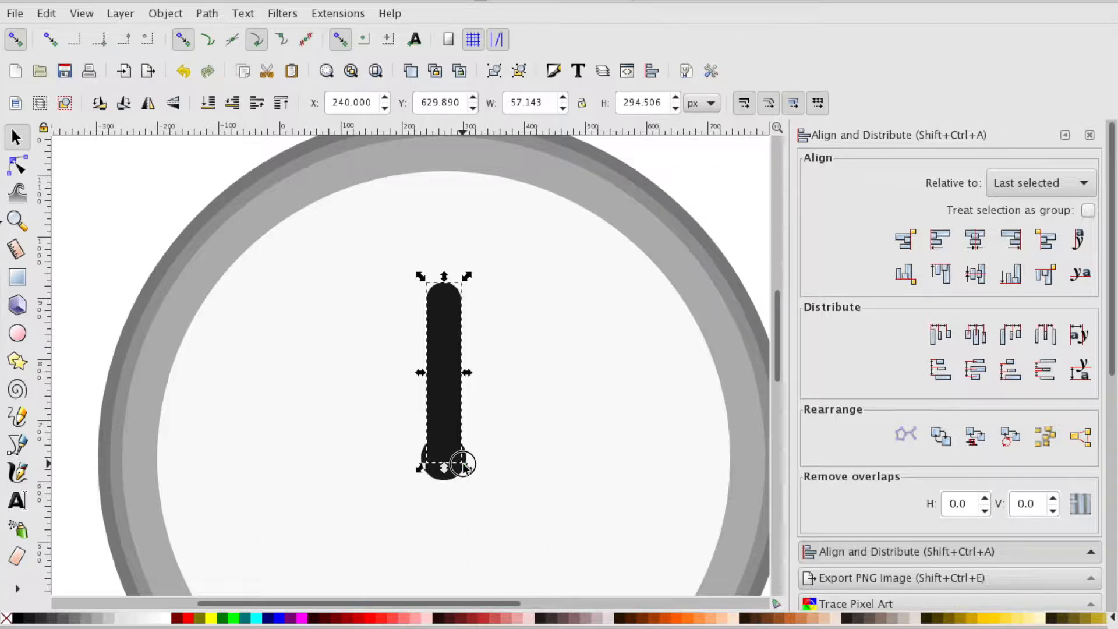
drag(463, 465, 464, 464)
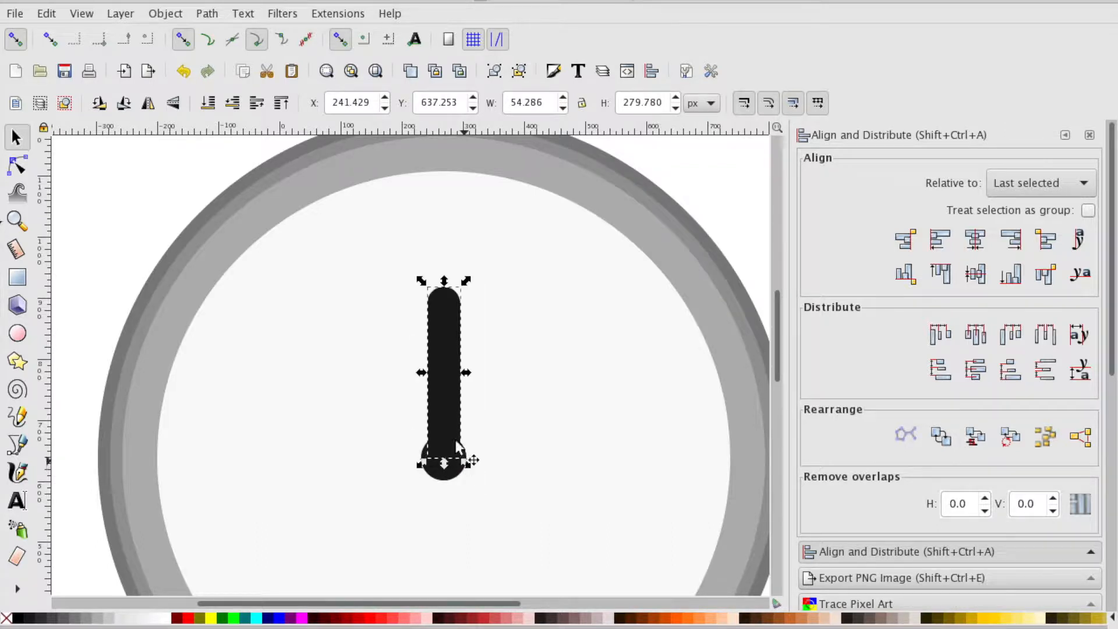
drag(444, 295, 445, 317)
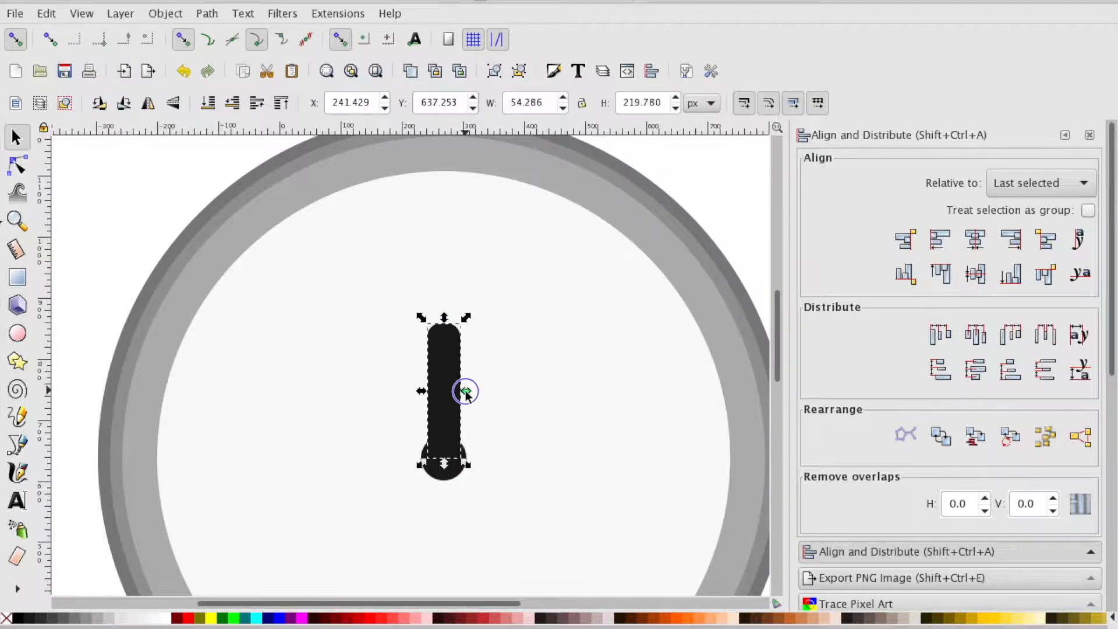
drag(466, 390, 464, 393)
click(530, 414)
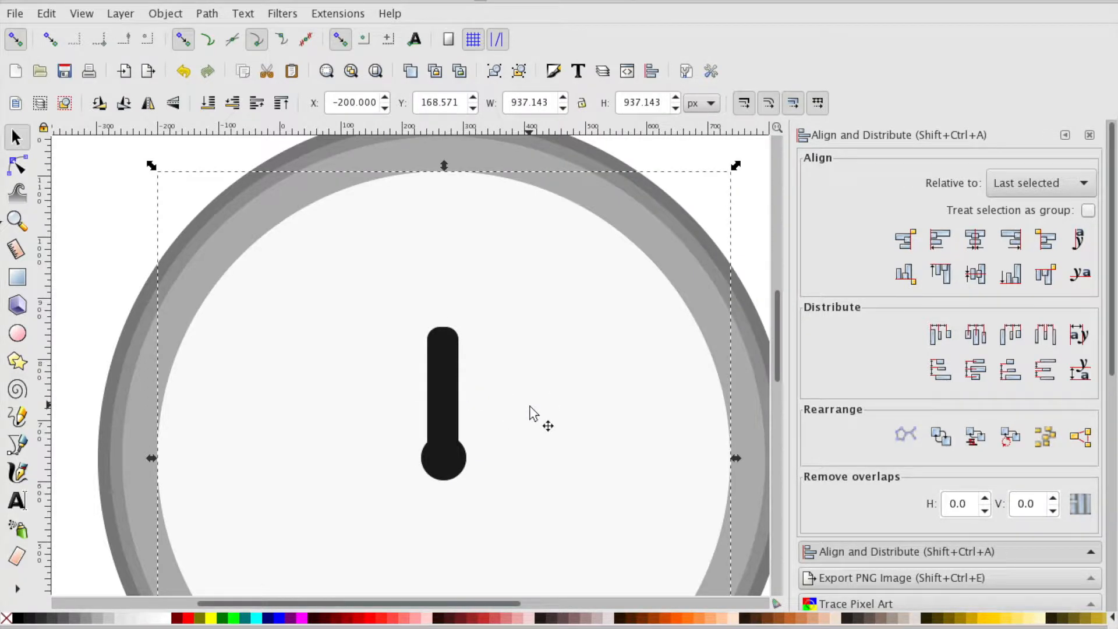
Fully round the ends of the shortened bar again with a corner radius of about 25.7 px
key(minus)
key(minus)
key(minus)
click(640, 418)
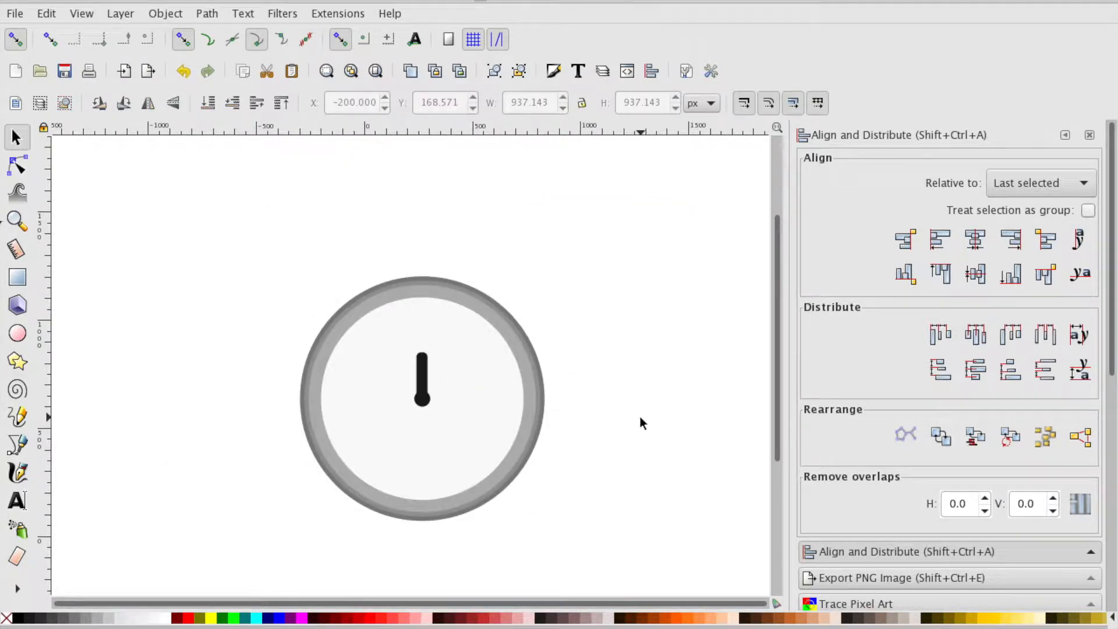
scroll(641, 418, left, 2)
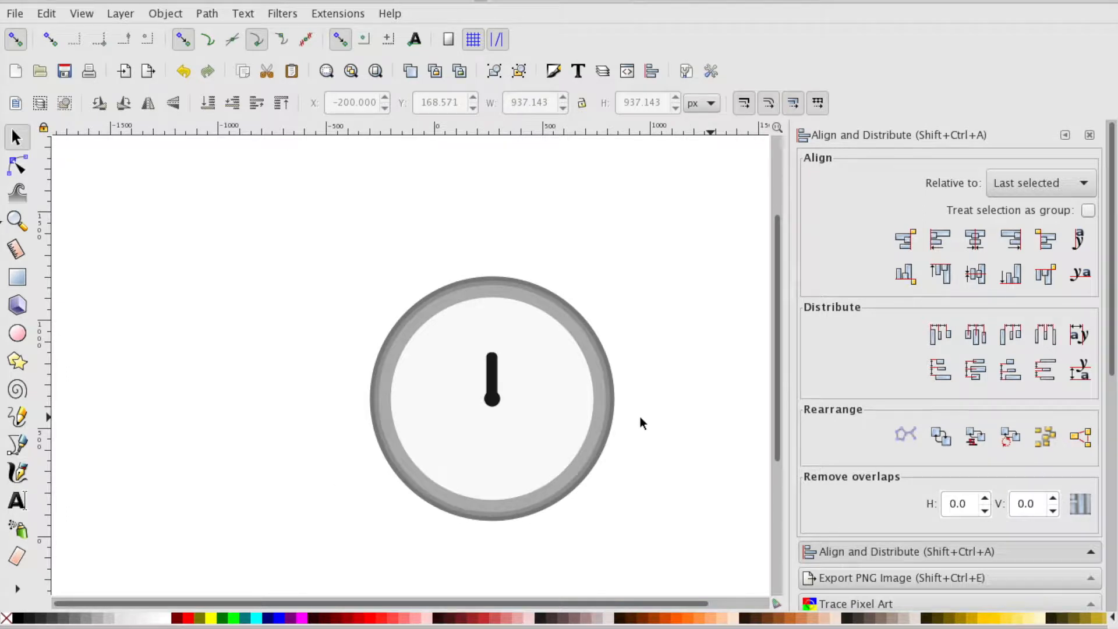
key(plus)
key(plus)
key(plus)
click(644, 391)
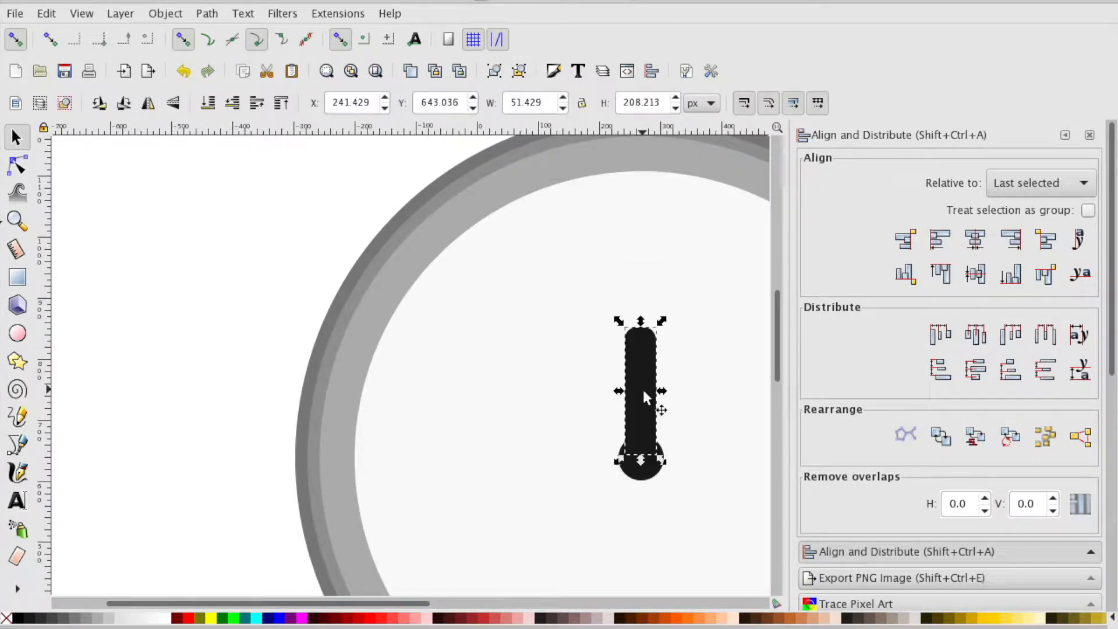
click(17, 280)
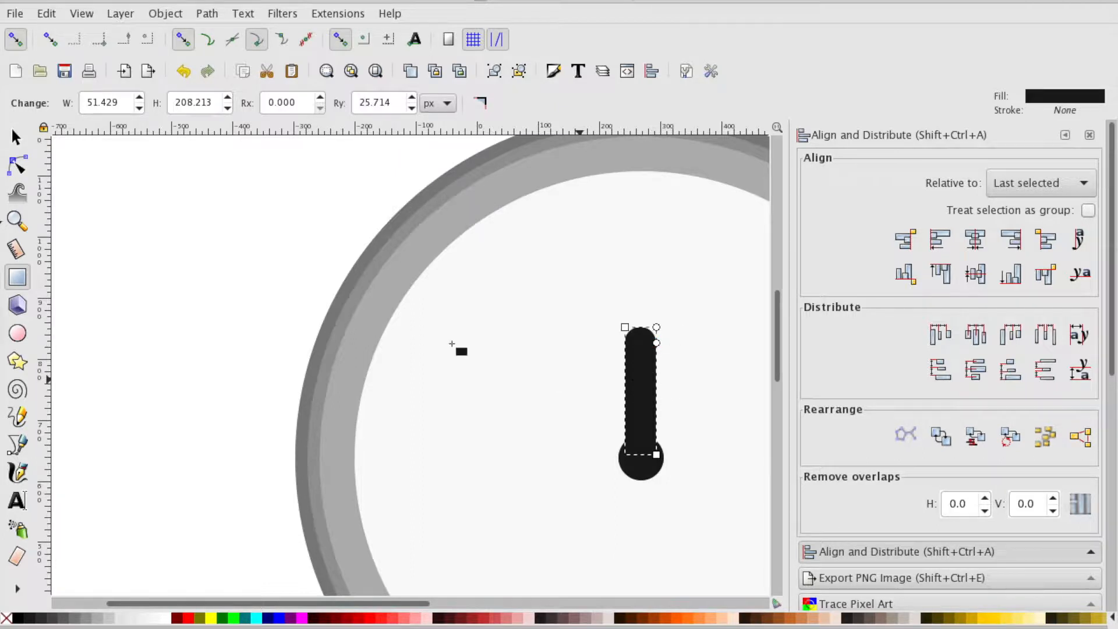
click(16, 137)
click(217, 205)
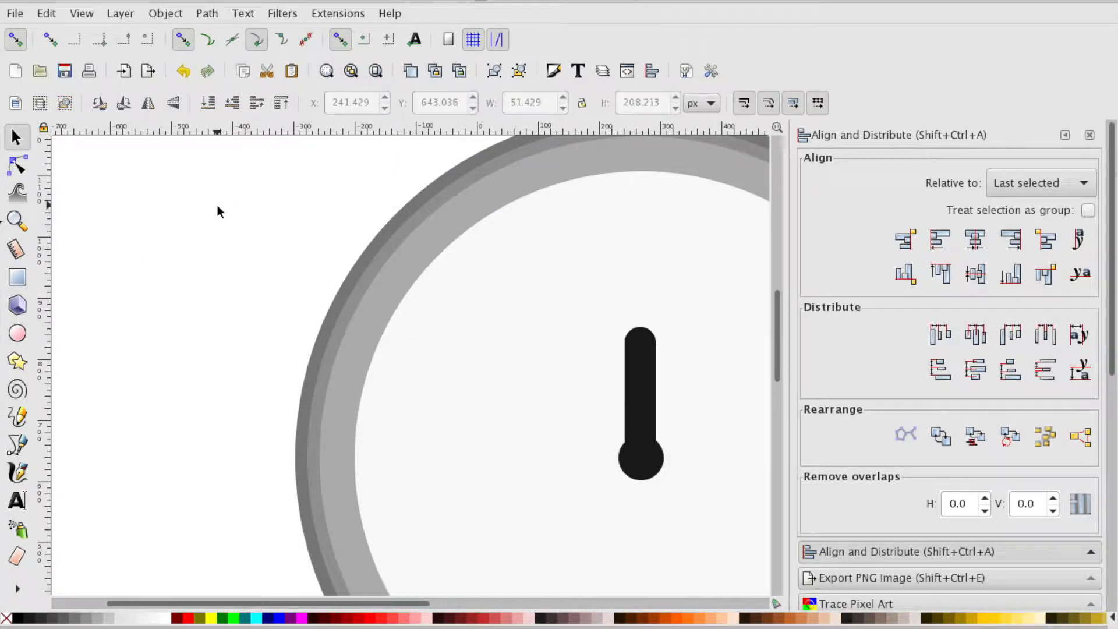
Duplicate the rounded clock hand and move the copy's rotation centre onto the middle of the central dot
scroll(218, 205, right, 5)
key(minus)
key(minus)
key(minus)
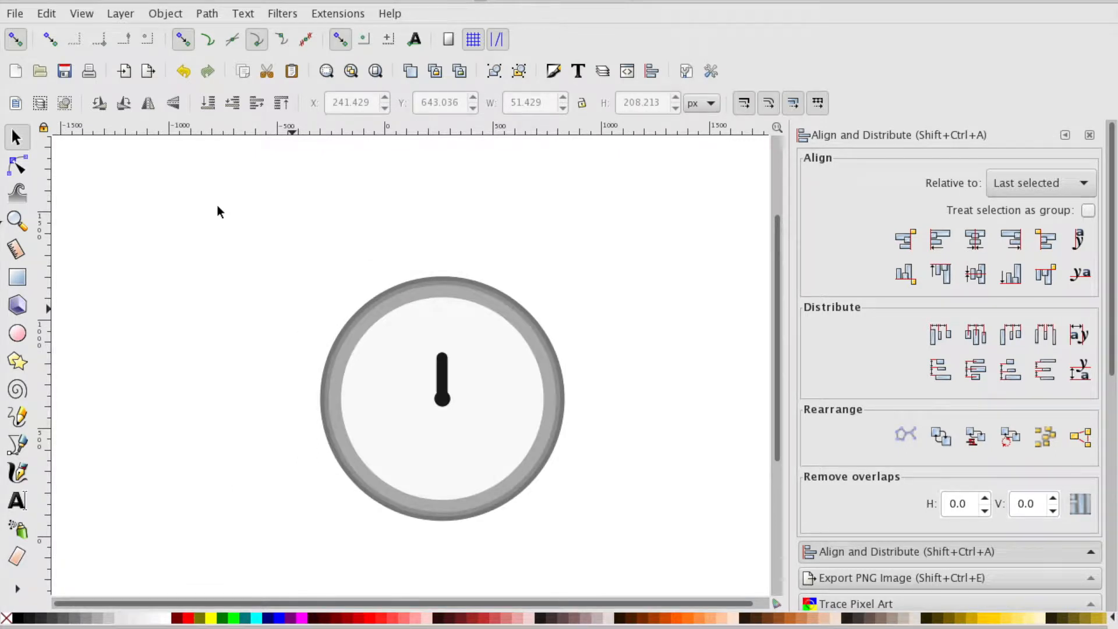
key(plus)
key(plus)
key(plus)
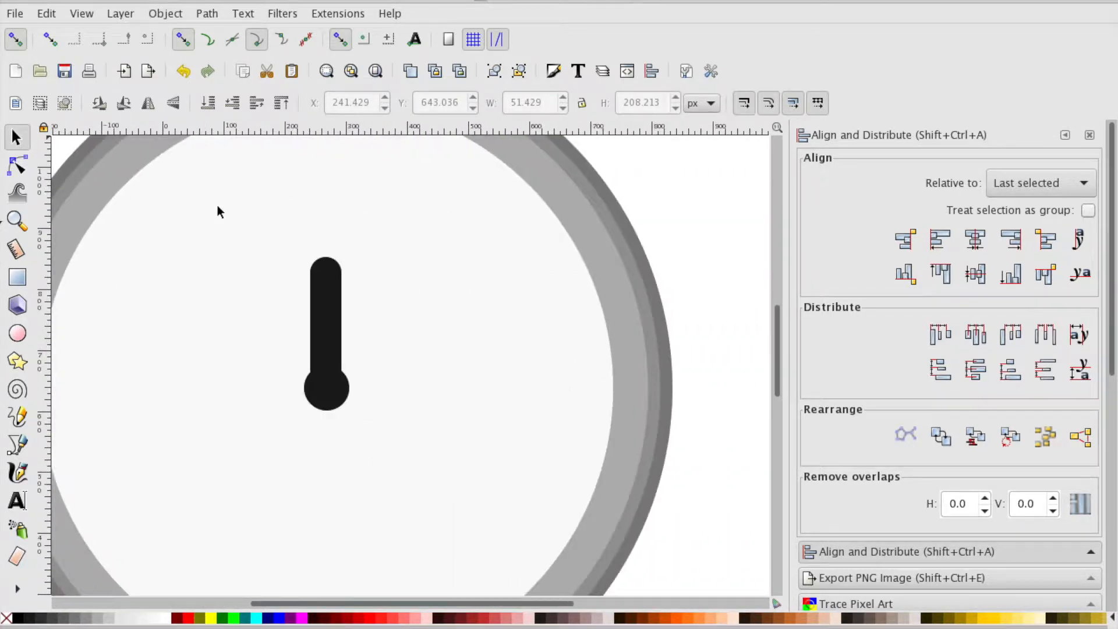
scroll(217, 205, down, 2)
scroll(218, 205, left, 6)
scroll(540, 229, right, 2)
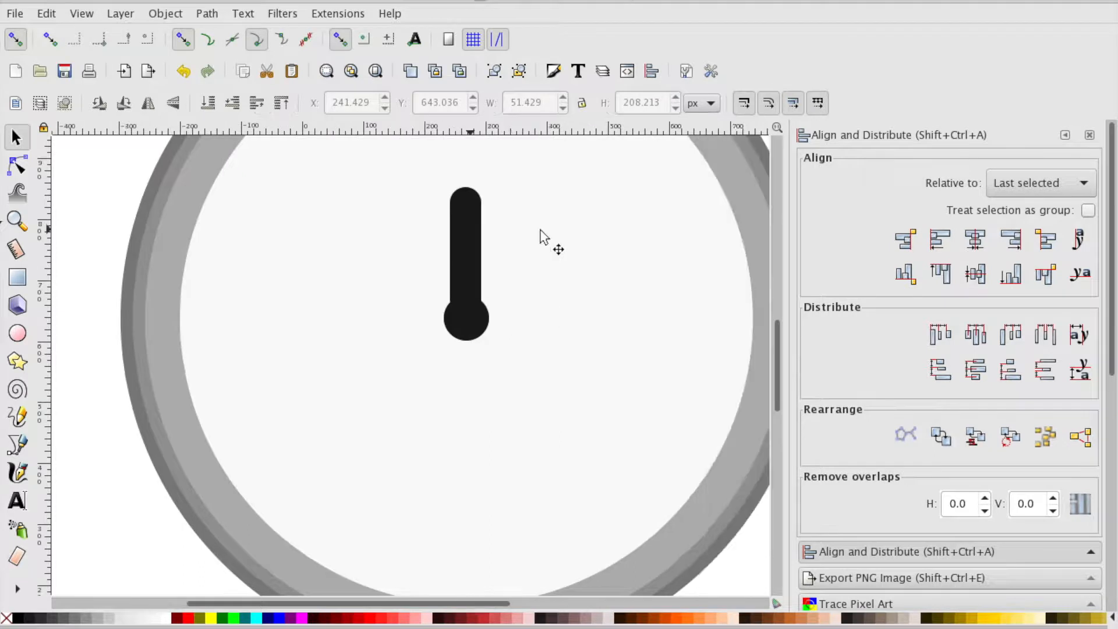
click(462, 223)
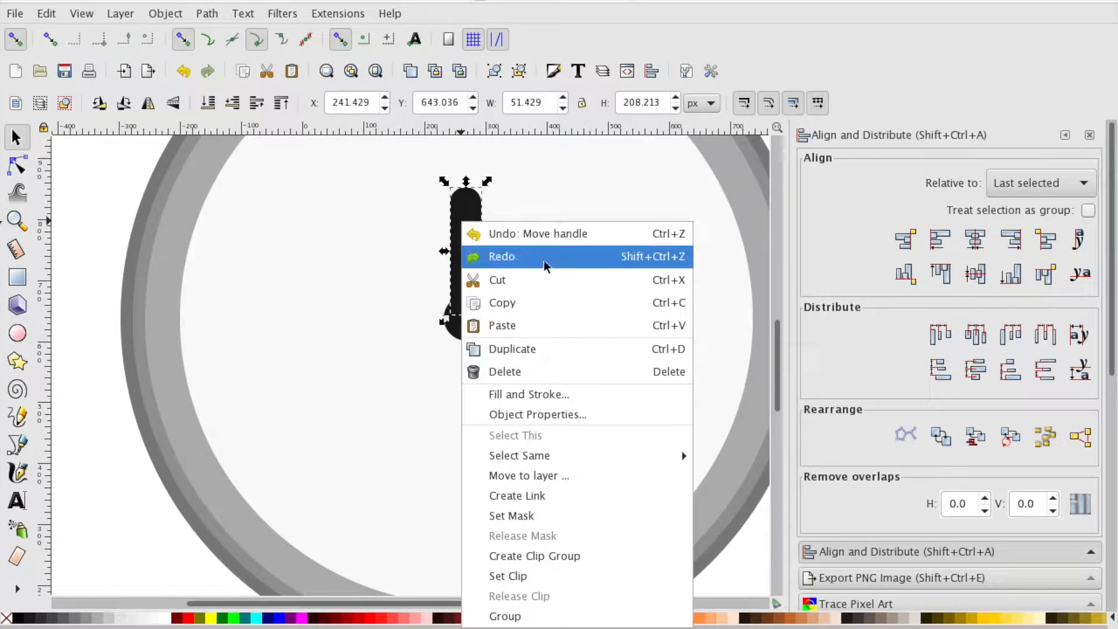
click(569, 350)
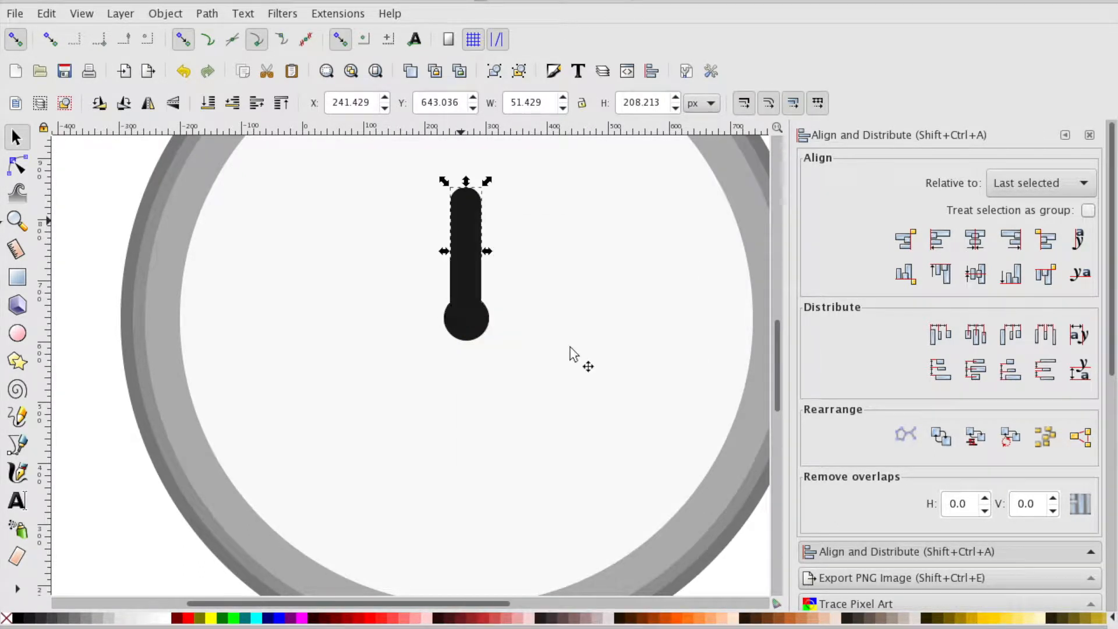
click(464, 230)
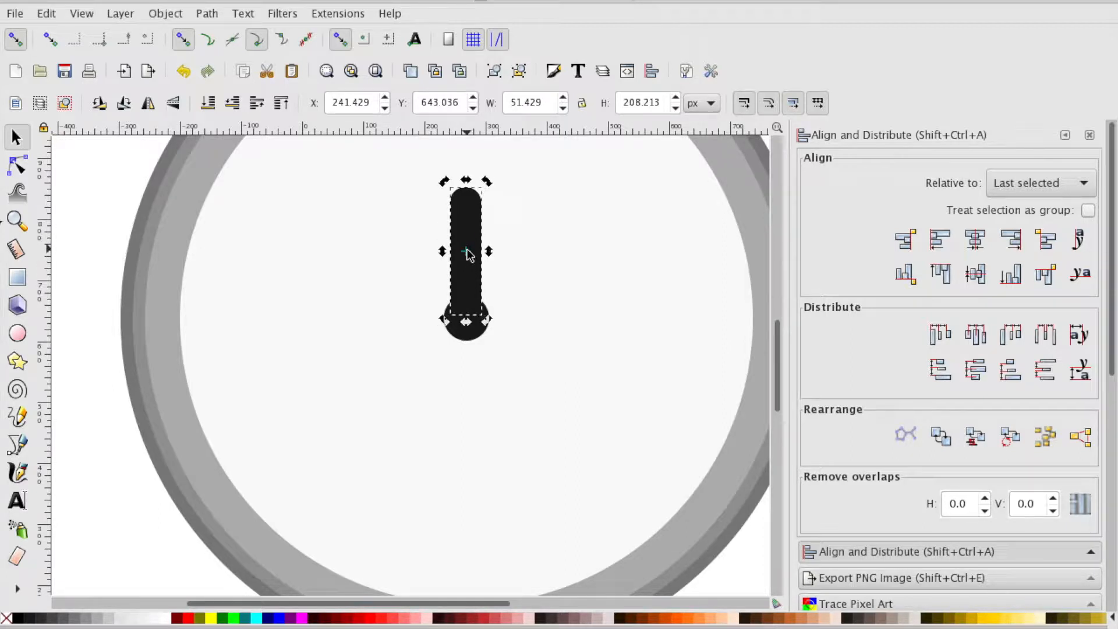
drag(466, 252, 466, 318)
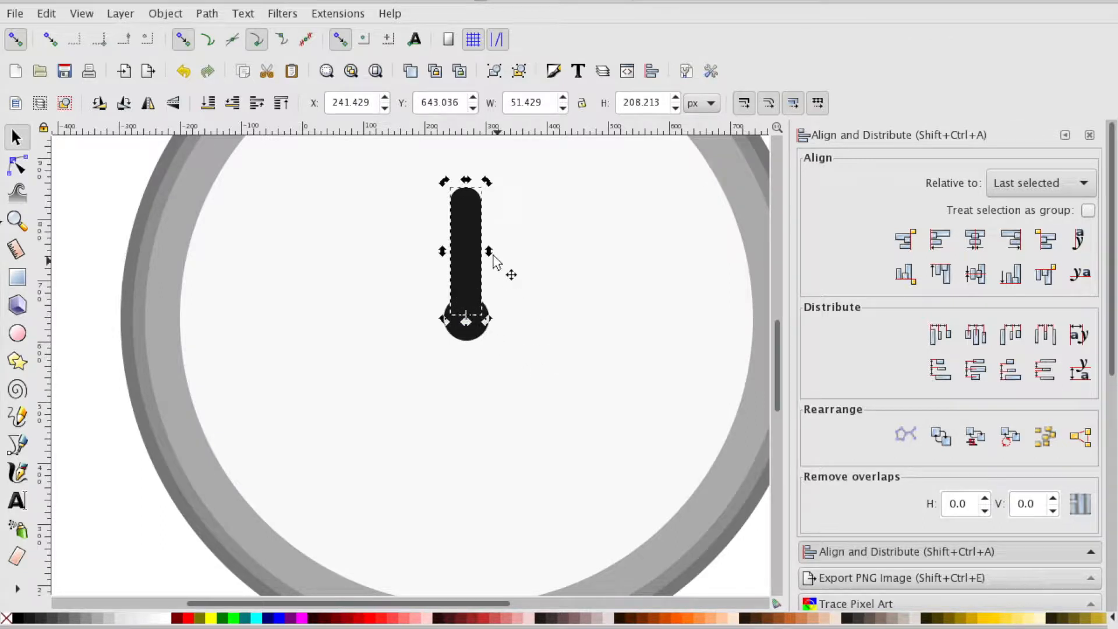
Lengthen the copied hand to about 290 px and rotate it around the central dot to point between four and five o'clock
drag(487, 181, 467, 160)
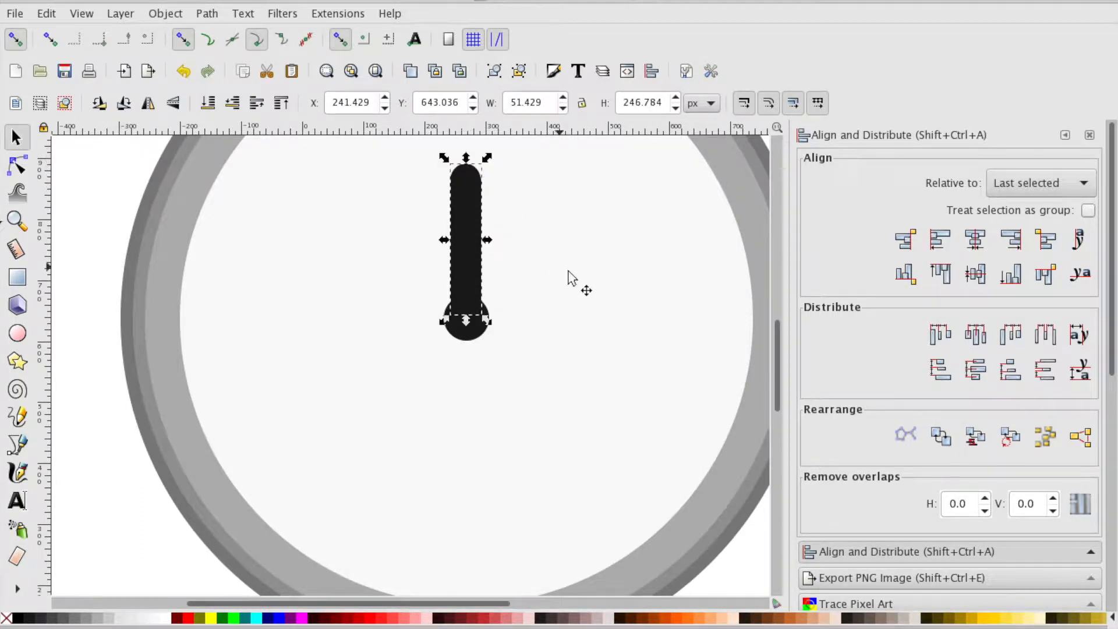
scroll(569, 280, up, 5)
drag(467, 297, 600, 544)
click(463, 323)
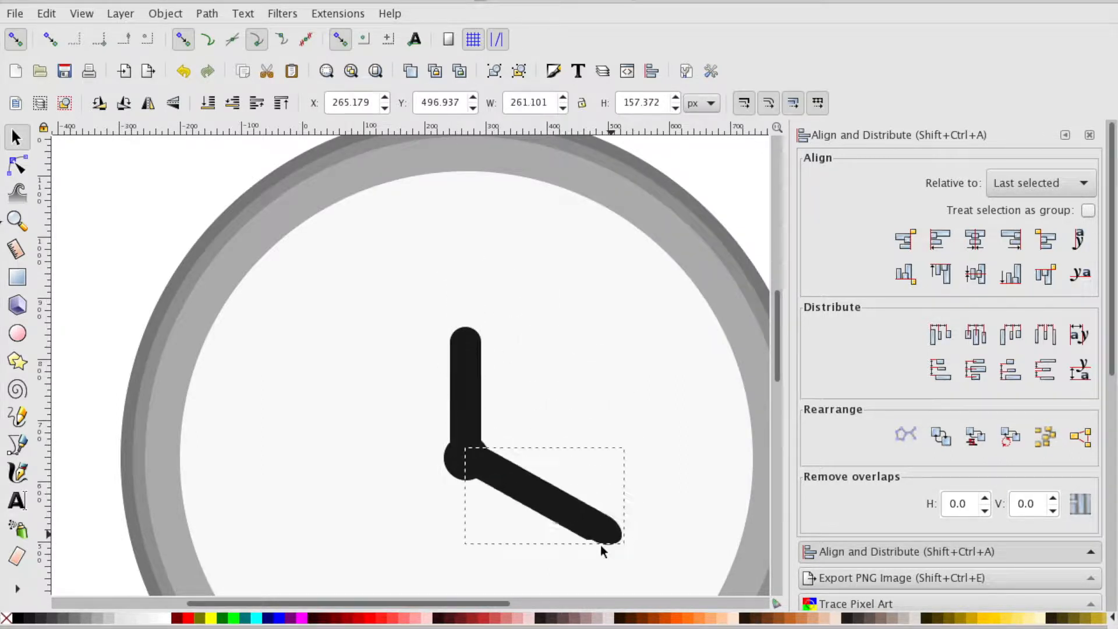
scroll(602, 550, down, 9)
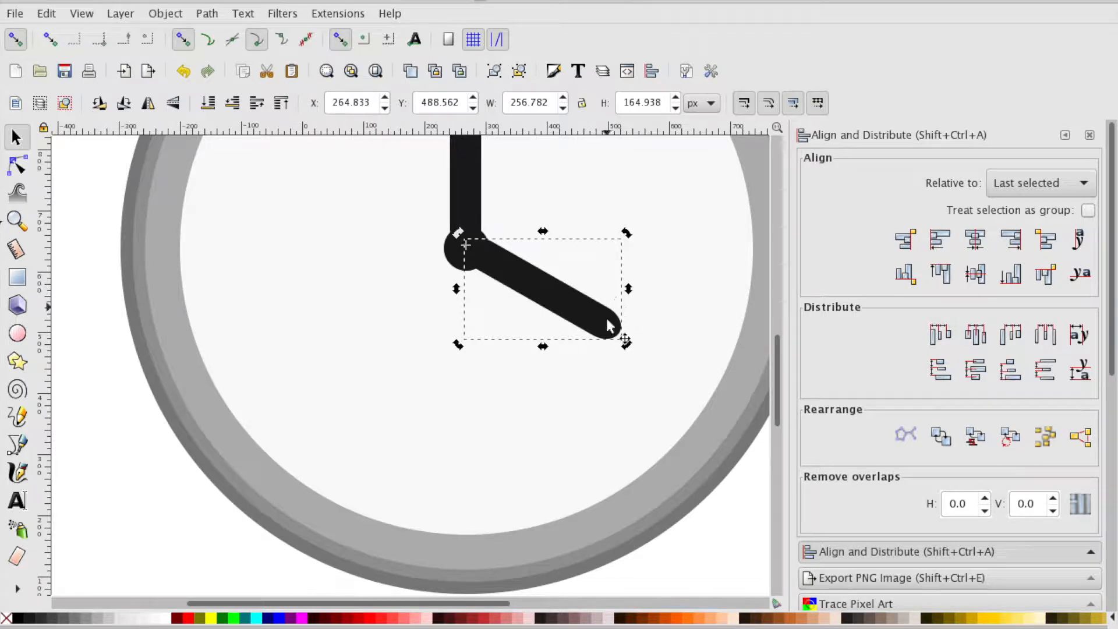
drag(628, 344, 607, 377)
click(17, 333)
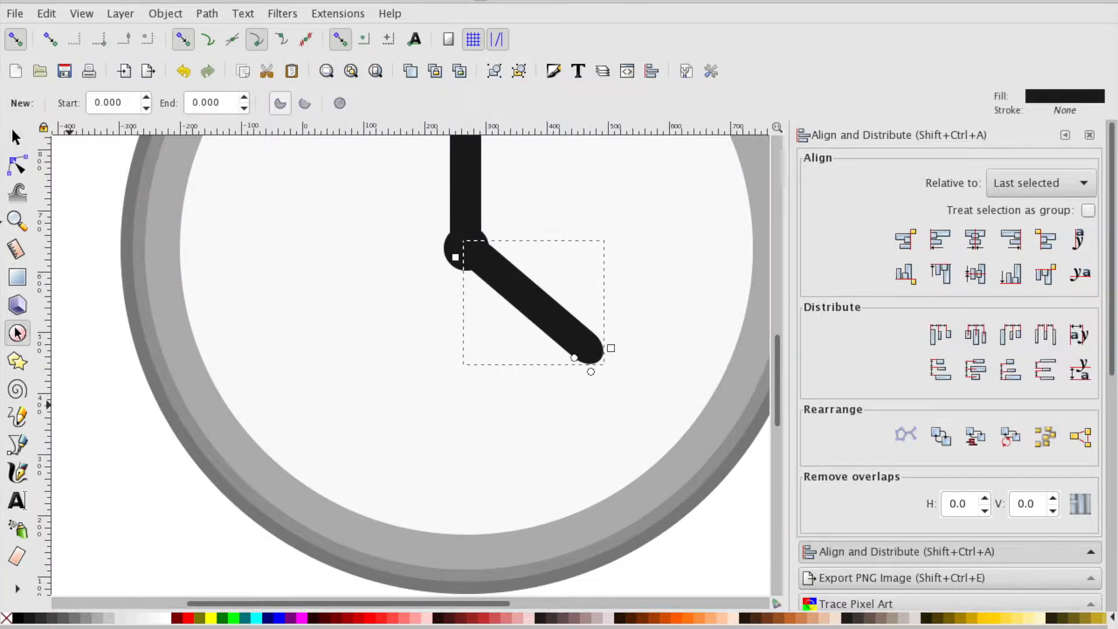
drag(574, 362, 536, 349)
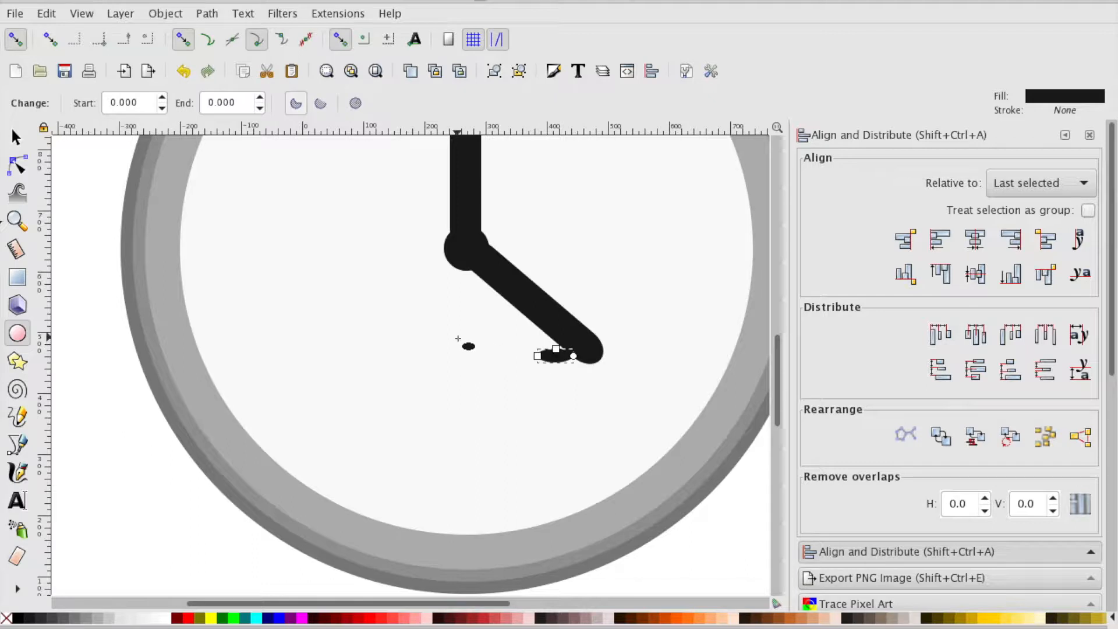
key(ctrl+z)
key(ctrl+z)
click(17, 137)
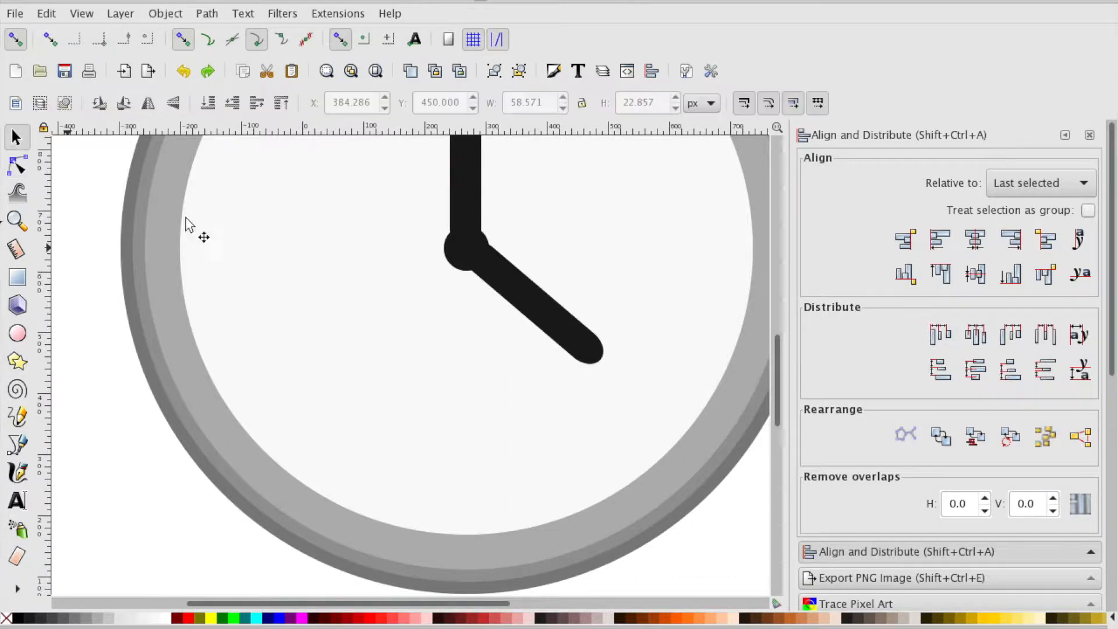
Adjust the corner rounding of the longer, rotated hand so its ends form smooth semicircles
click(513, 309)
click(18, 278)
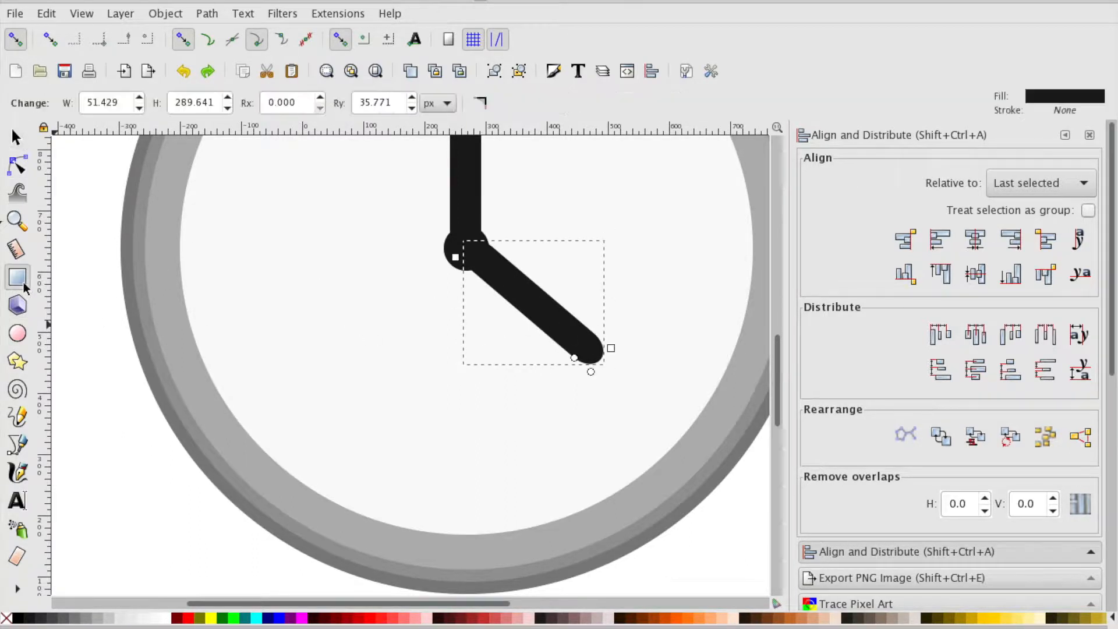
drag(574, 357, 561, 343)
click(17, 138)
click(392, 297)
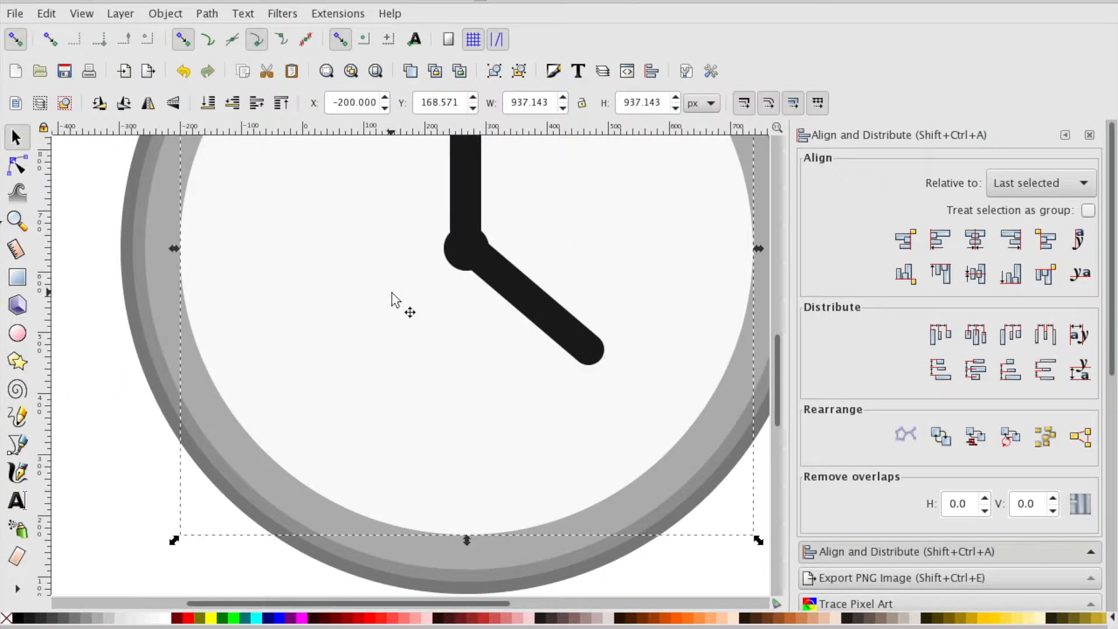
key(plus)
key(plus)
key(minus)
key(minus)
key(minus)
key(minus)
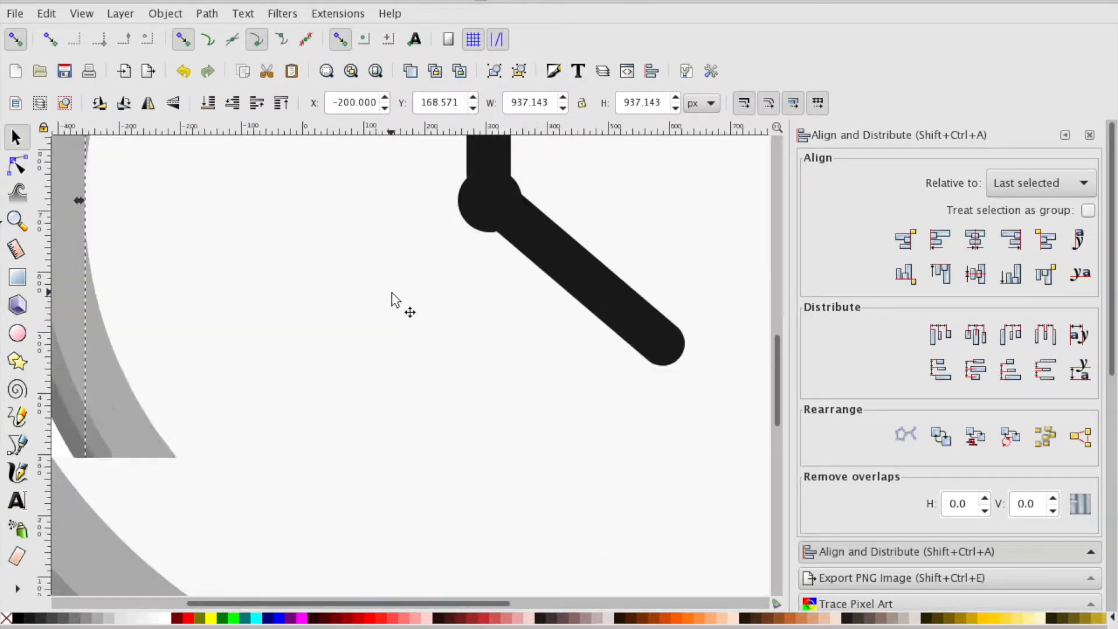
Shift the long rotated hand slightly up and toward the left so its inner end sits better over the central dot
click(752, 286)
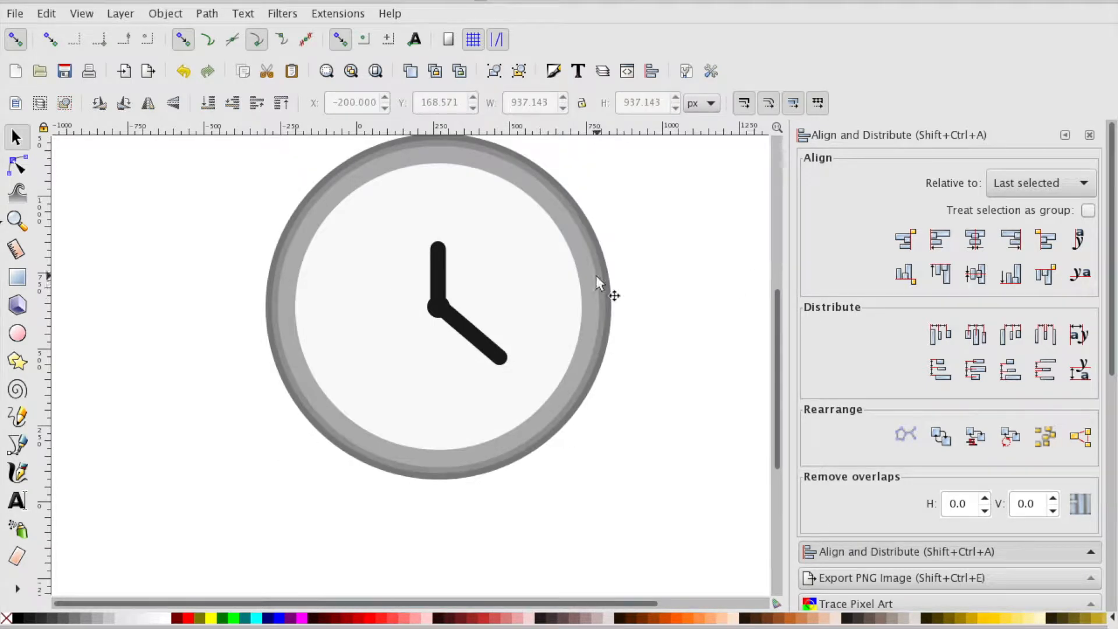
scroll(596, 280, up, 3)
key(plus)
key(plus)
key(plus)
key(plus)
key(plus)
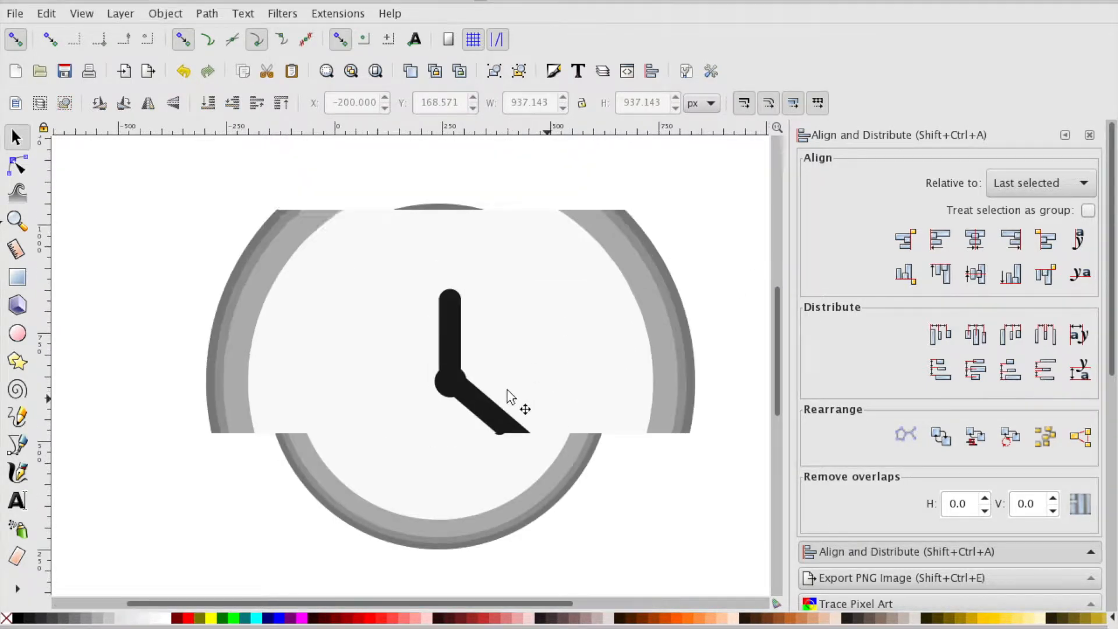
scroll(507, 390, up, 8)
scroll(507, 390, left, 4)
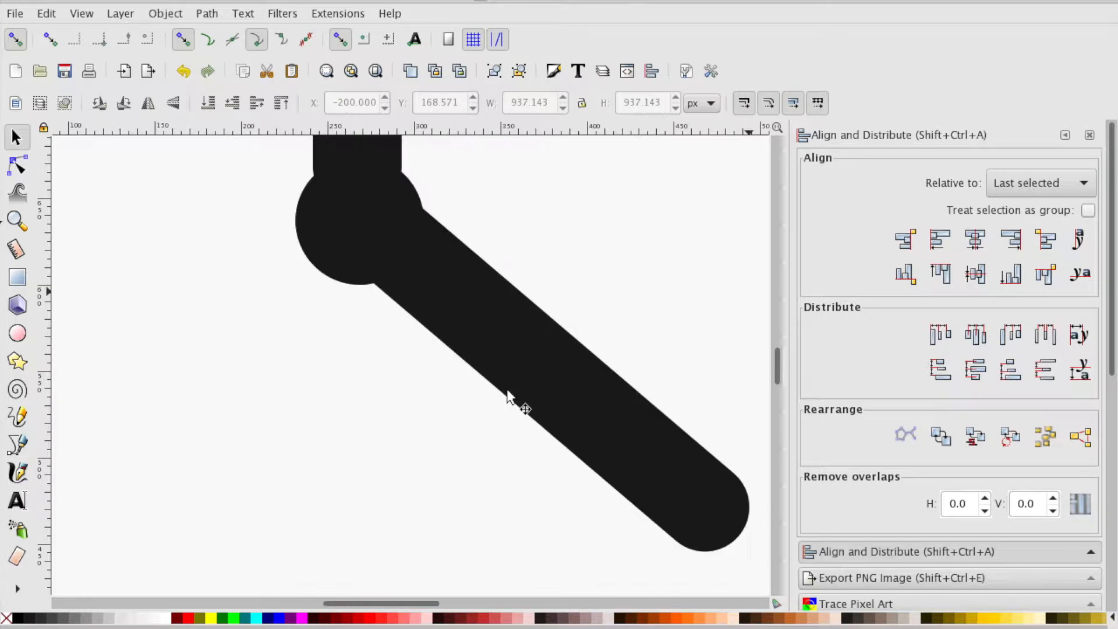
click(533, 343)
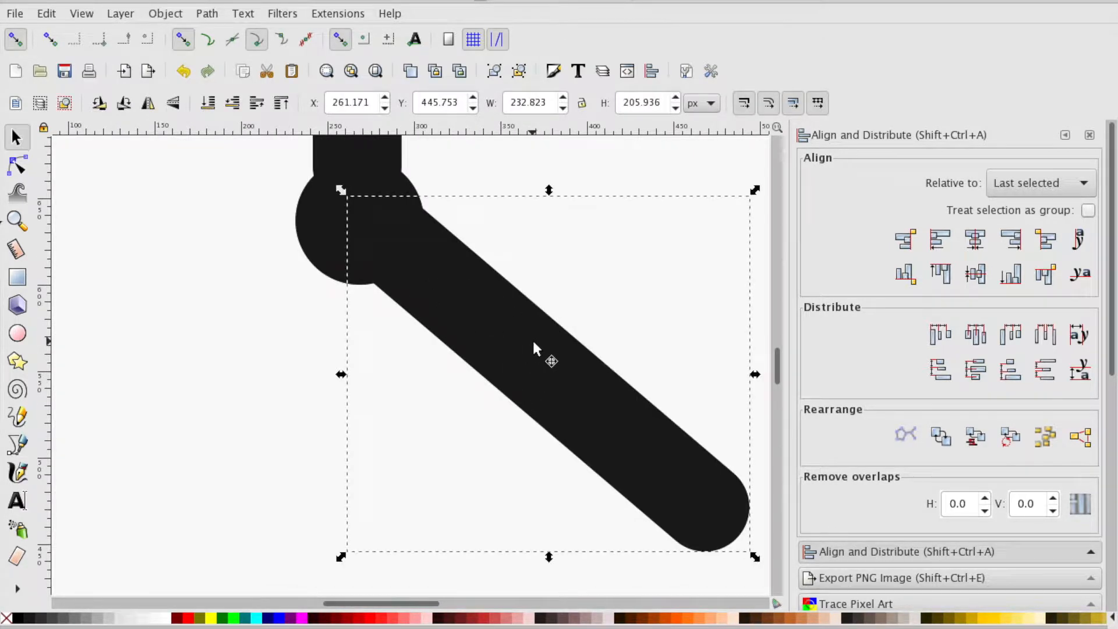
drag(532, 344, 517, 339)
scroll(466, 314, up, 4)
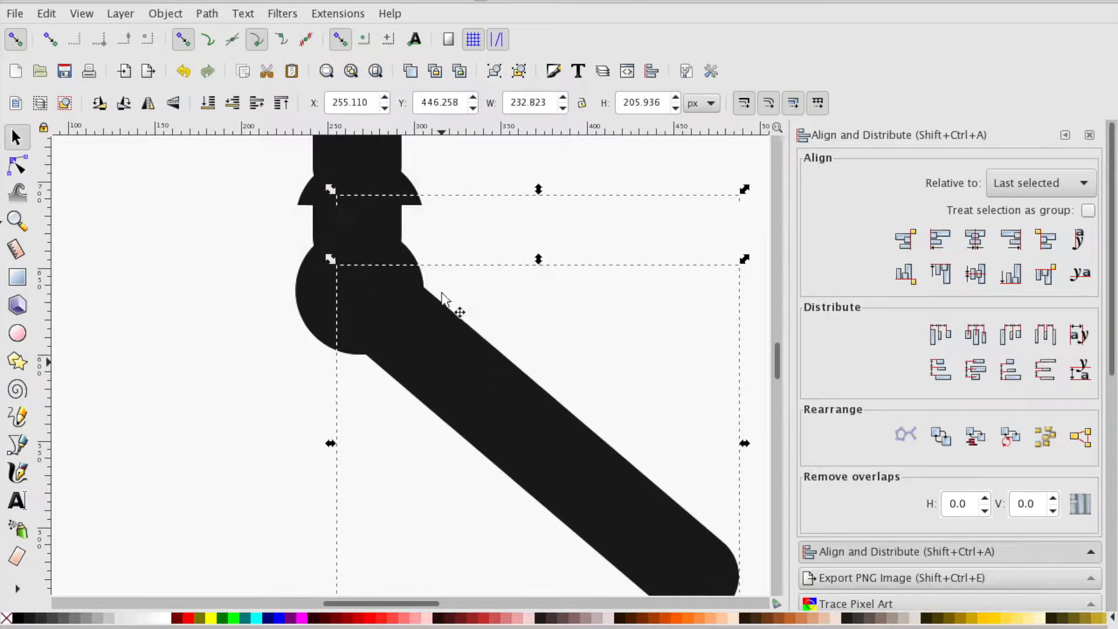
scroll(442, 256, left, 2)
Shift the short vertical hand slightly downward so its lower end sits deeper over the central dot
click(434, 240)
click(577, 274)
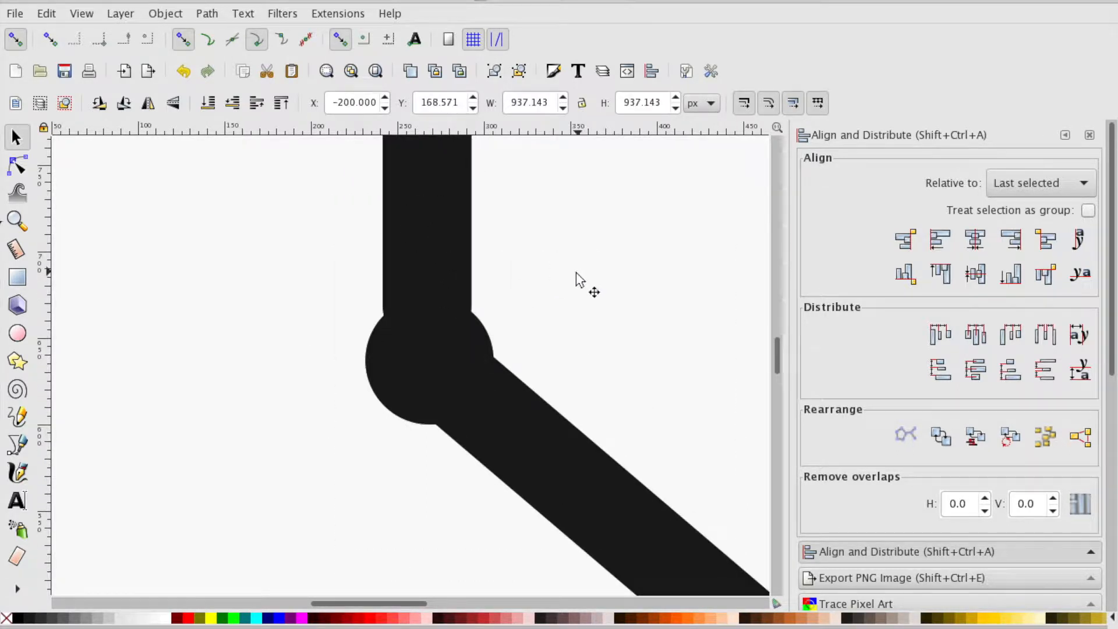
click(442, 250)
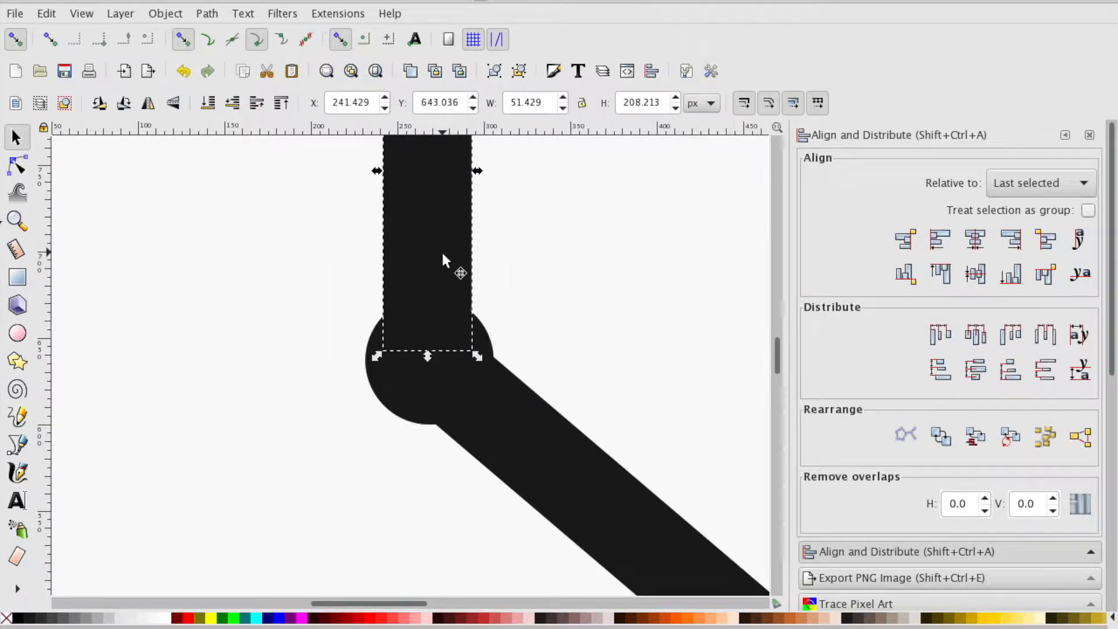
drag(440, 247, 440, 258)
click(625, 304)
key(minus)
key(minus)
key(minus)
key(minus)
key(minus)
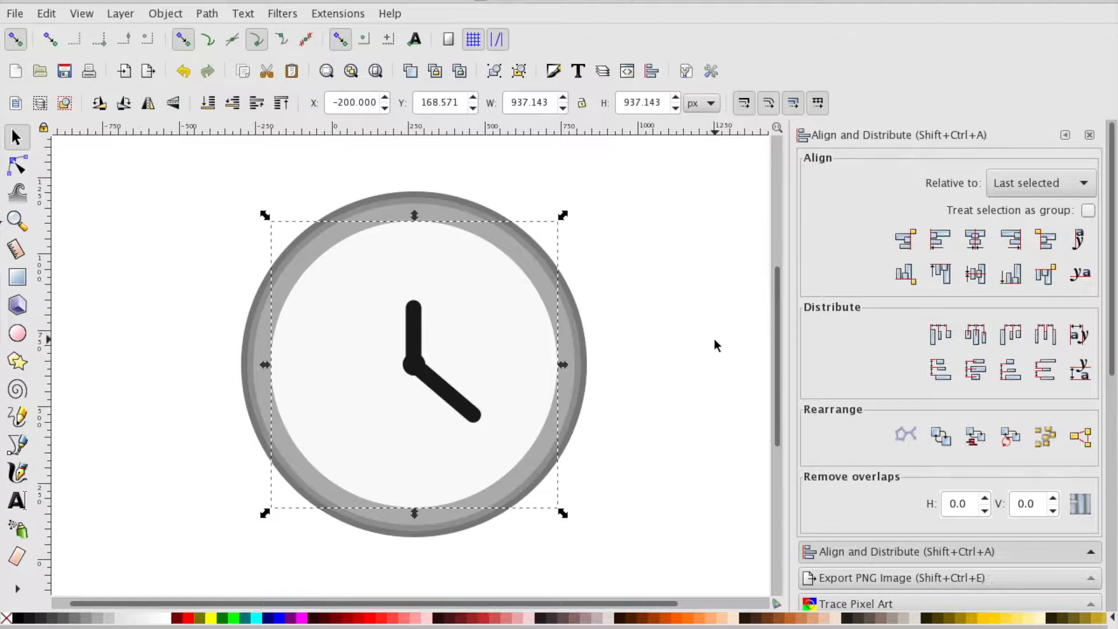
click(669, 338)
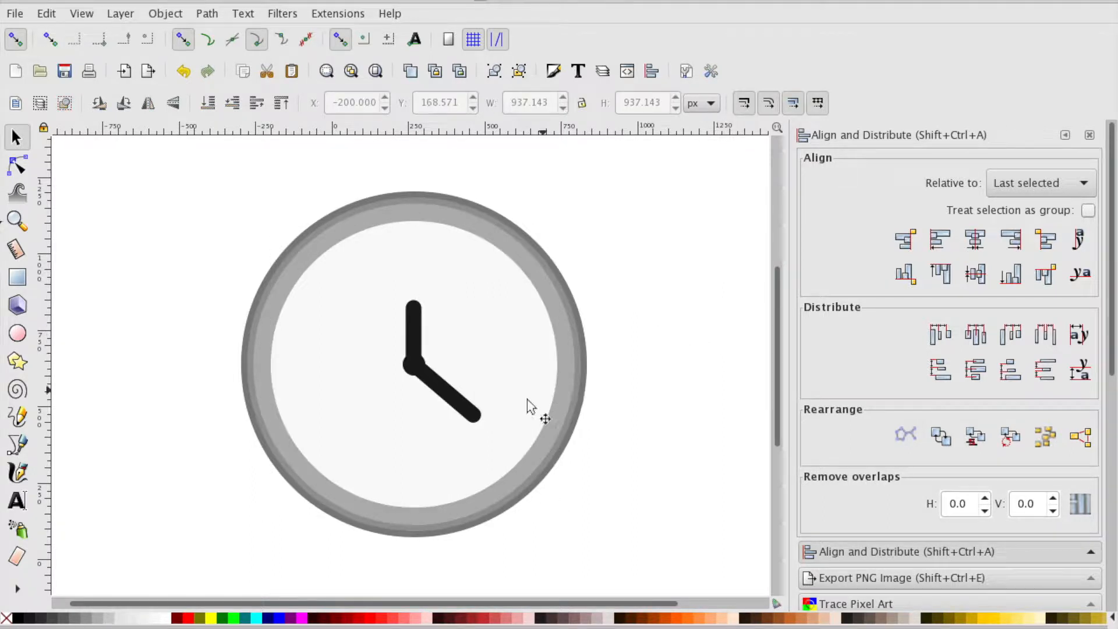
click(449, 390)
drag(487, 428, 488, 428)
key(ctrl+z)
click(637, 406)
scroll(637, 406, left, 1)
scroll(638, 406, right, 2)
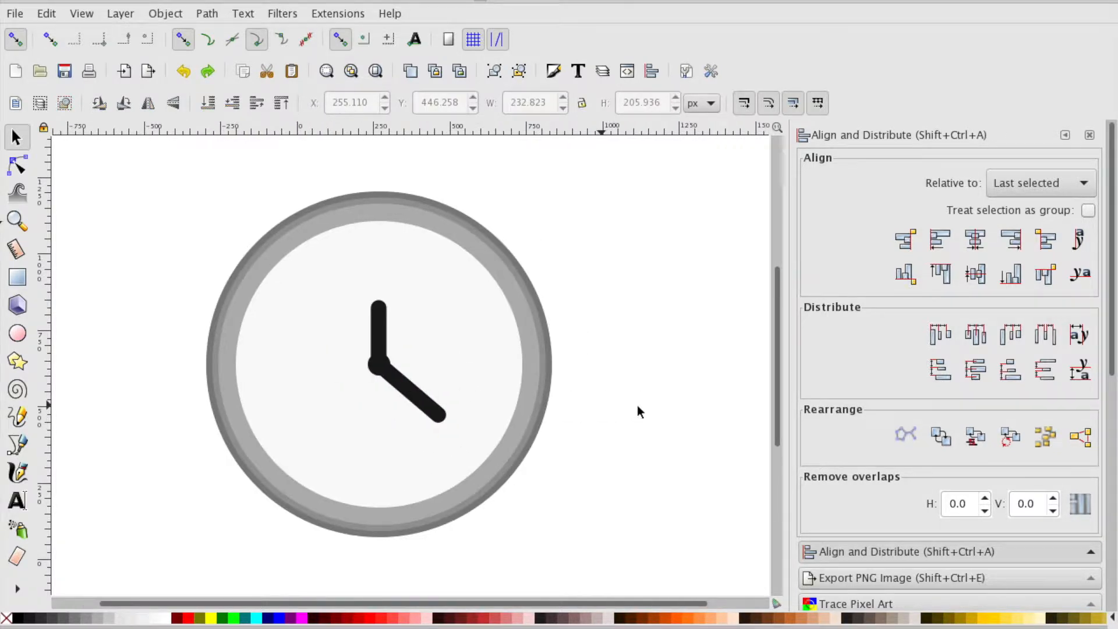
scroll(638, 406, left, 1)
scroll(638, 406, up, 1)
key(plus)
key(plus)
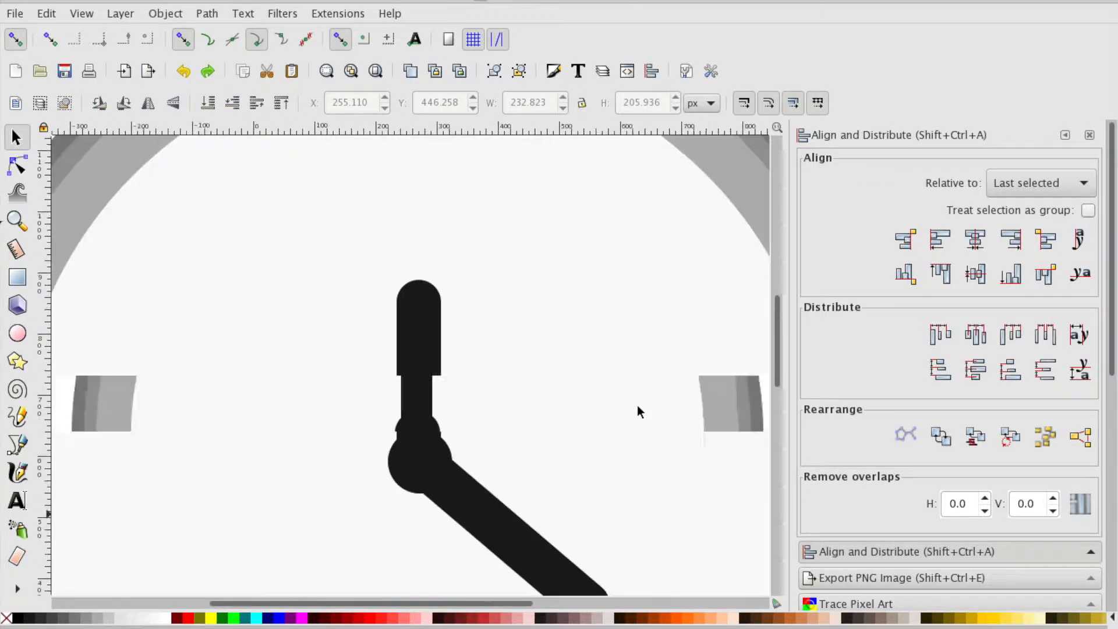
key(minus)
key(minus)
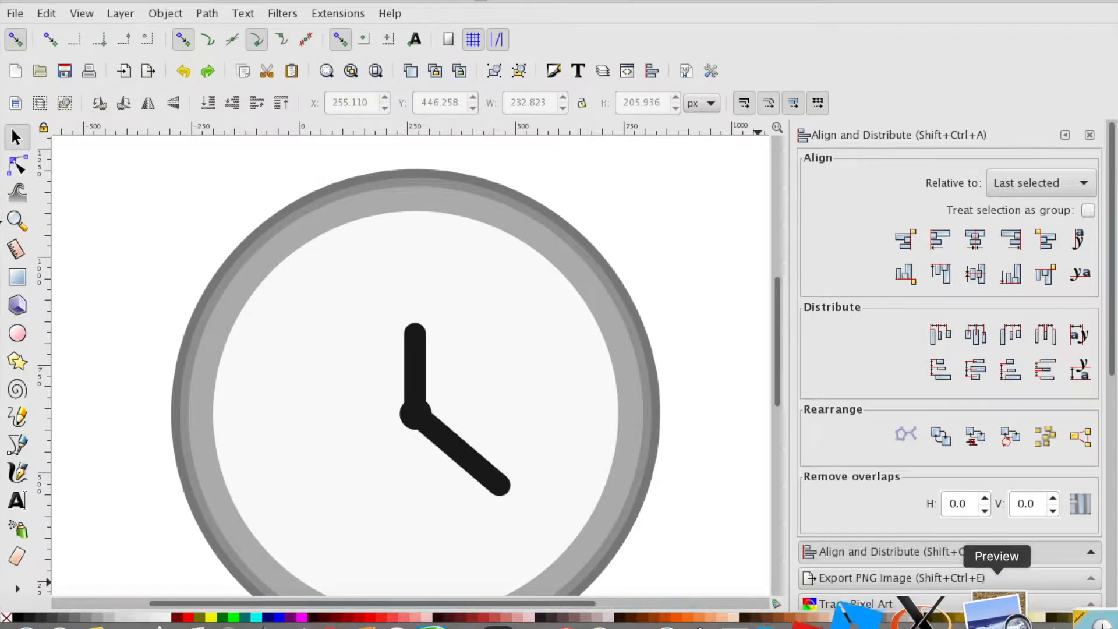
Switch to Preview, compare the reference clock in movie 3.png with the drawing, and close the image
click(998, 614)
drag(401, 22, 874, 96)
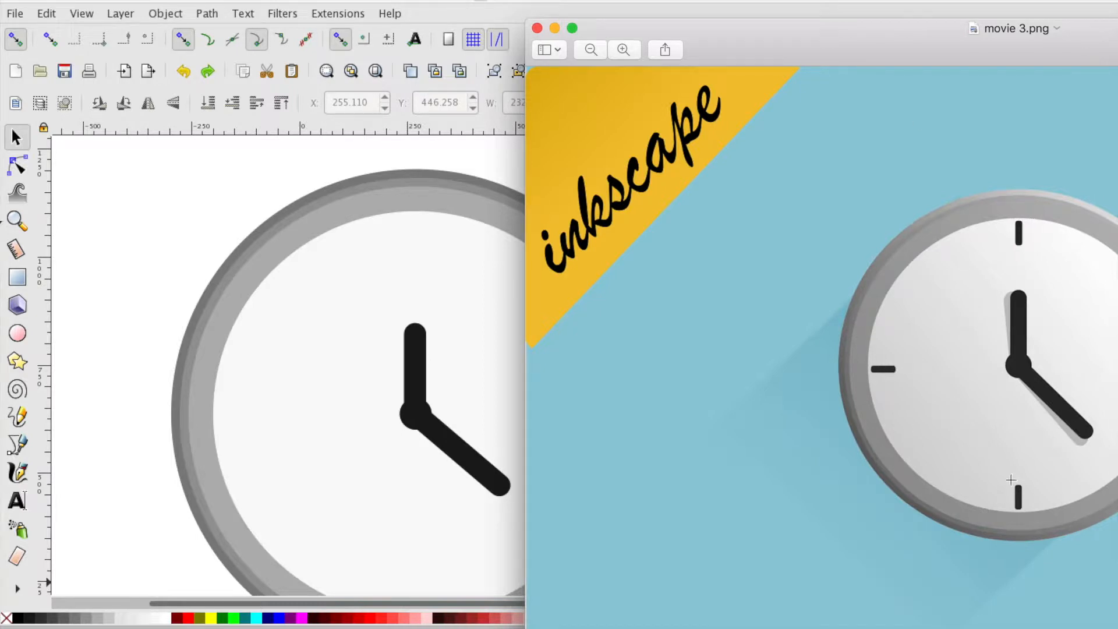
click(537, 28)
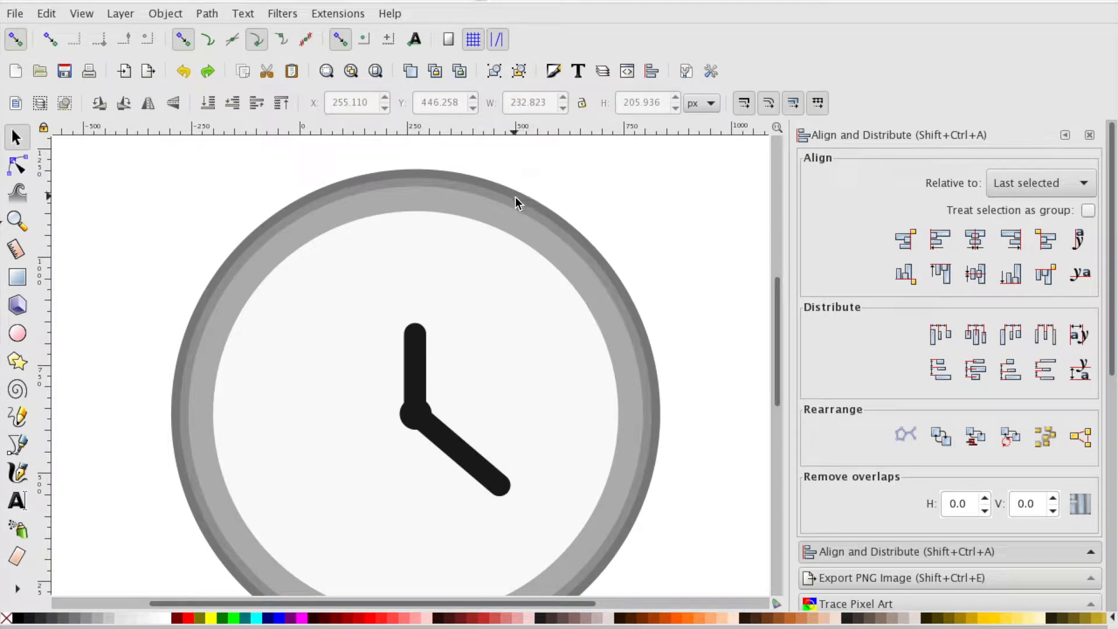
Add a new rectangular grid to the document through the document properties
click(15, 14)
click(75, 316)
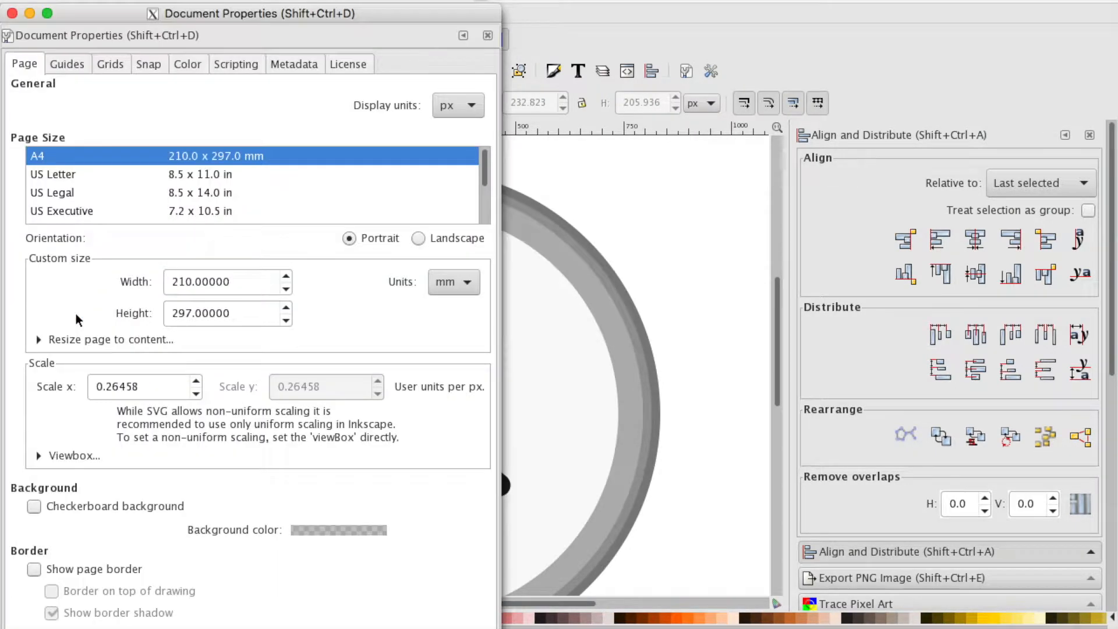
click(110, 65)
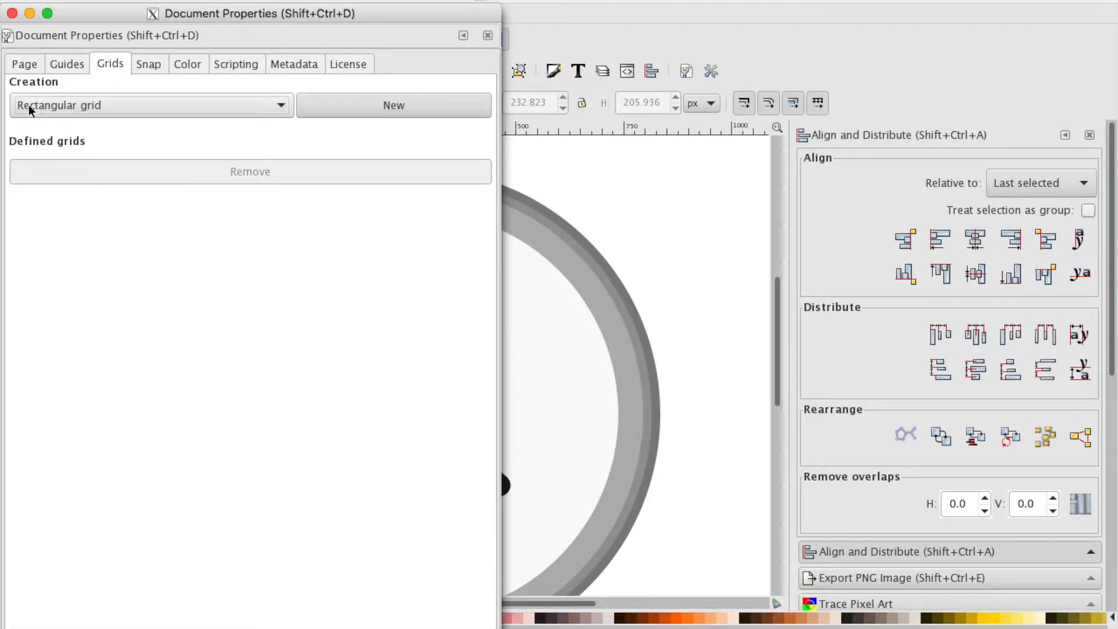
click(400, 106)
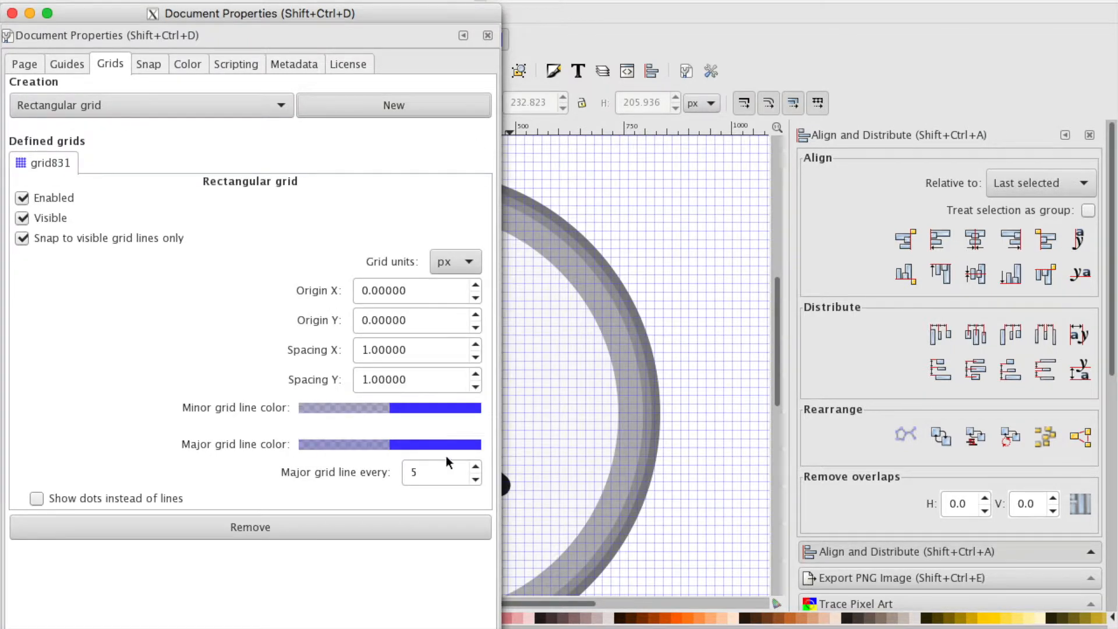
Set the grid's Y and X spacing to 20 px each
double_click(393, 380)
text(20)
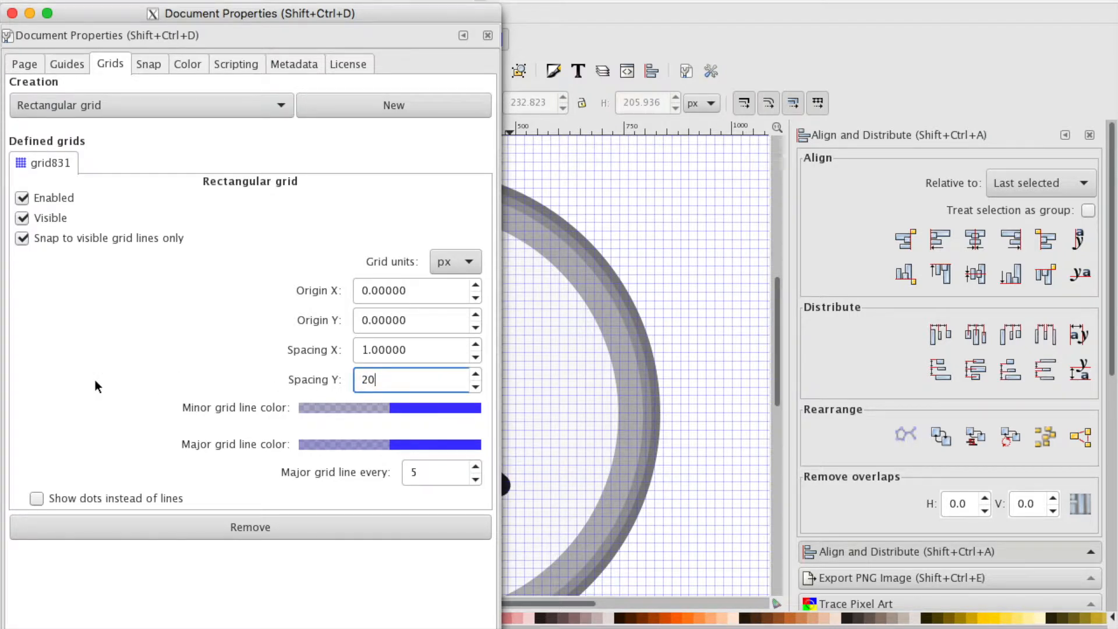
key(Return)
double_click(440, 350)
text(20)
key(Return)
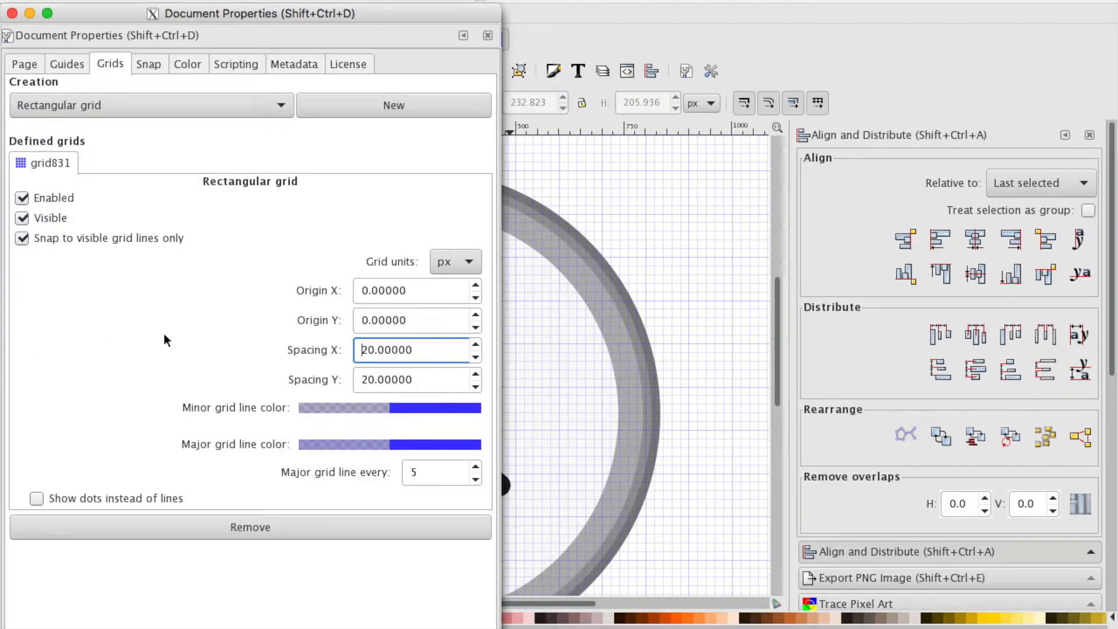
Set the grid's Y and X origins to 10 px each and close the document properties
double_click(437, 328)
text(10)
key(Return)
double_click(406, 294)
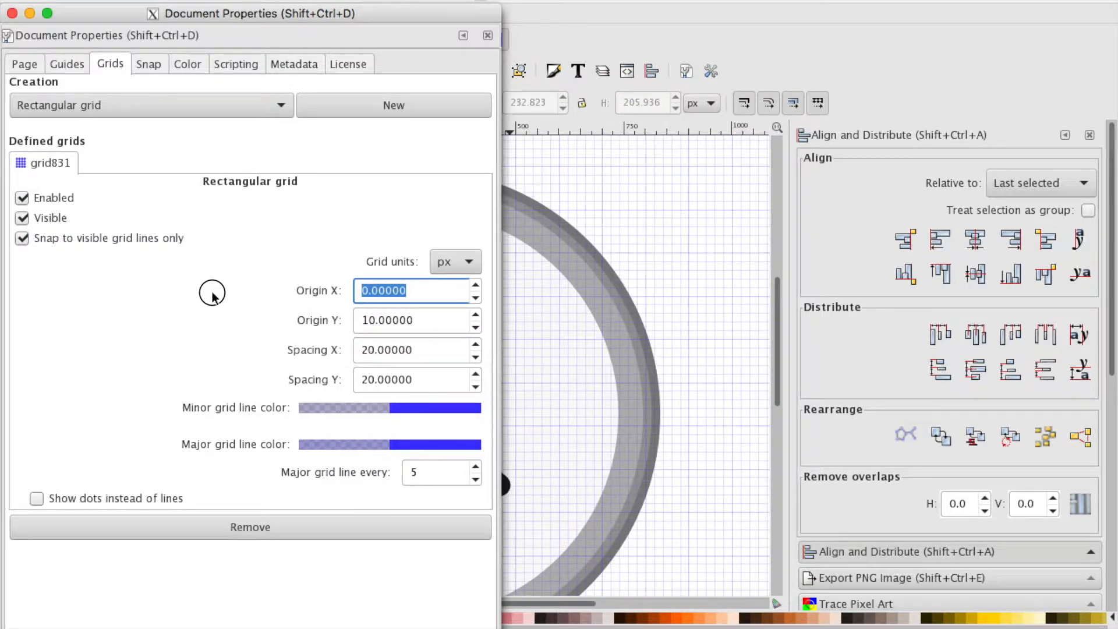
text(10)
key(Return)
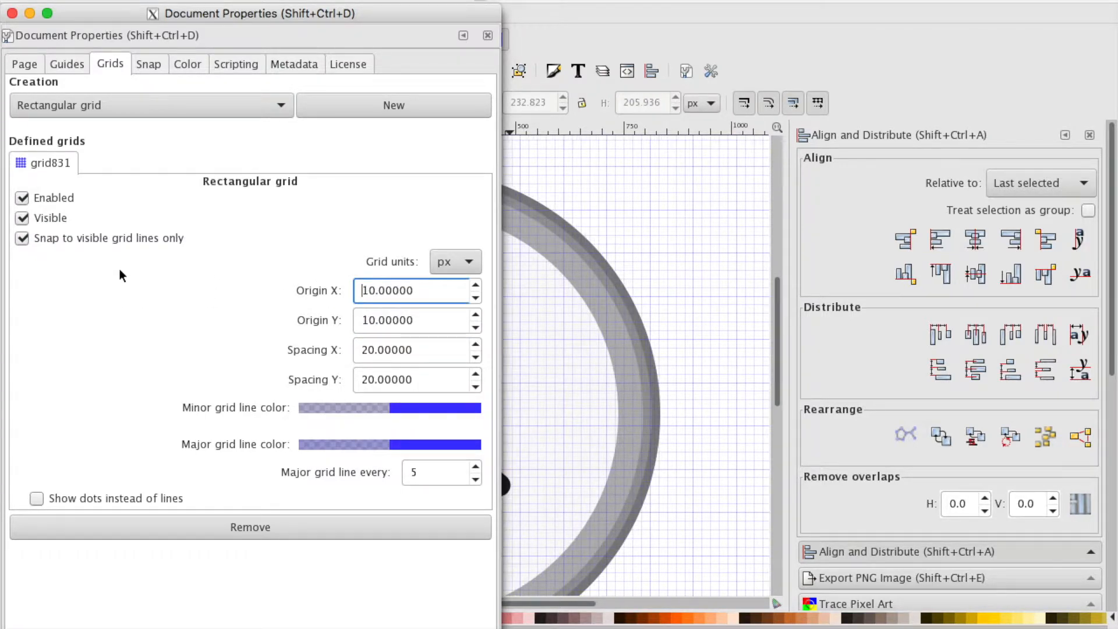
click(12, 14)
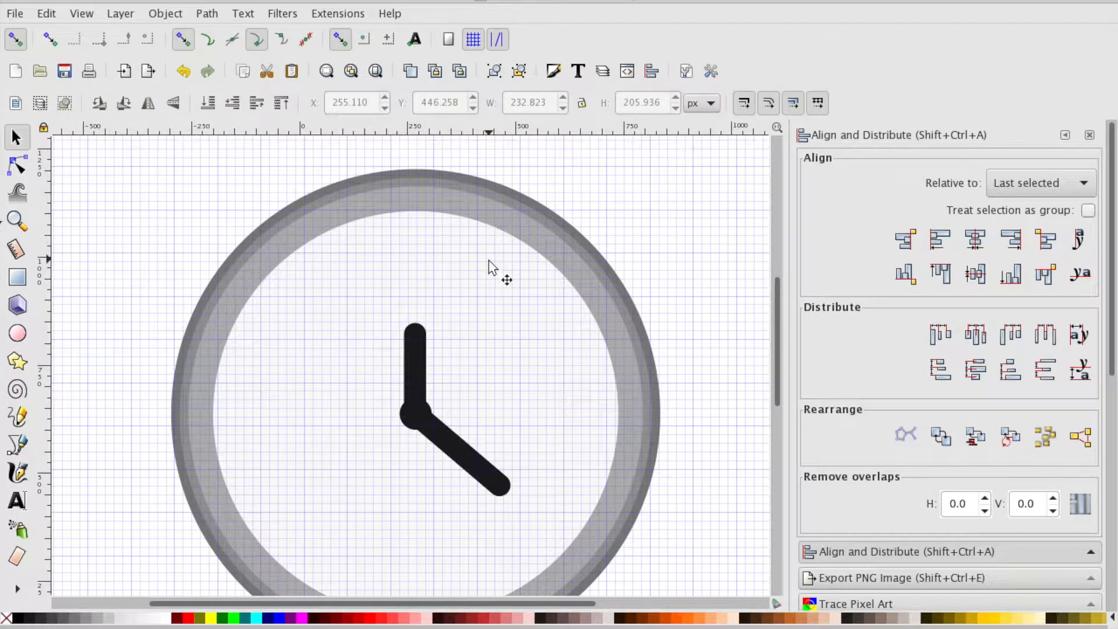
Place a horizontal guide on the grid just below the clock and group all the clock's circles and hands
key(minus)
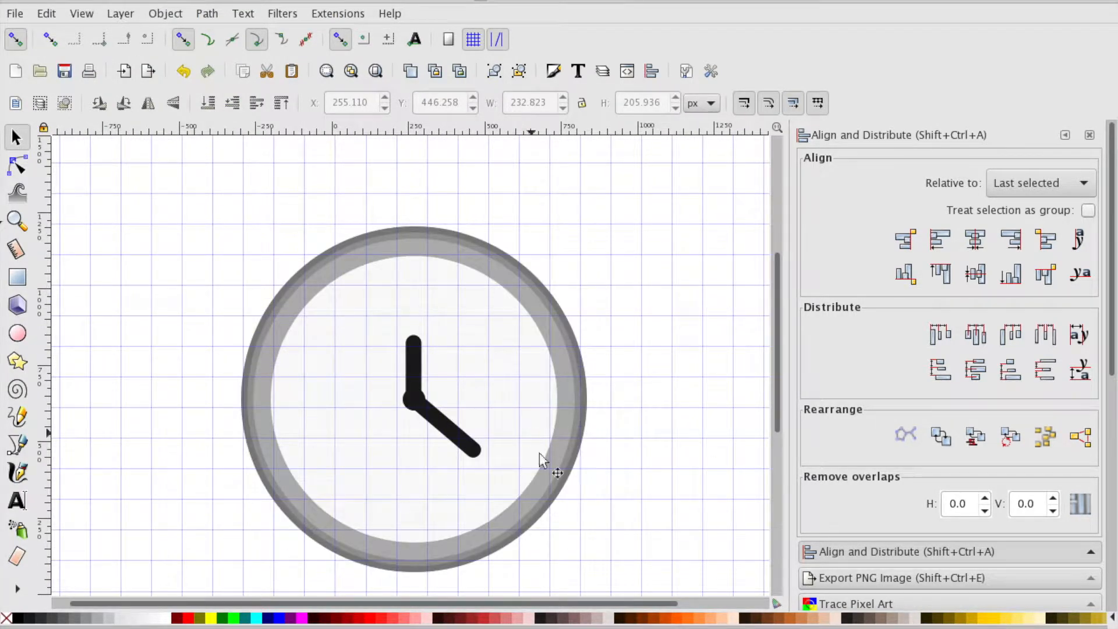
drag(135, 128, 752, 579)
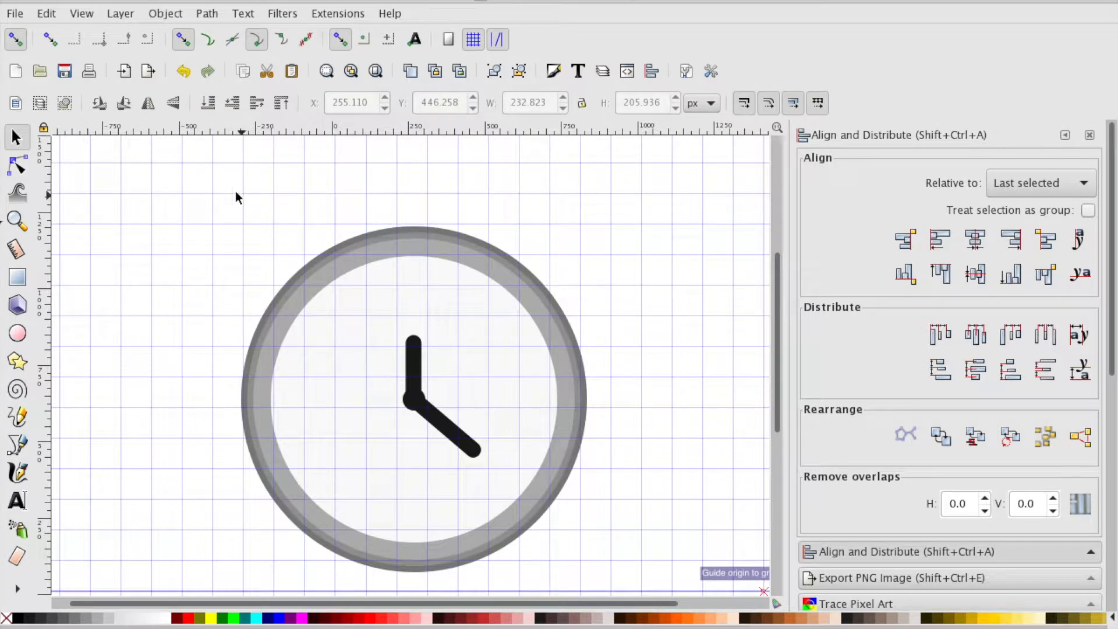
drag(255, 205, 656, 512)
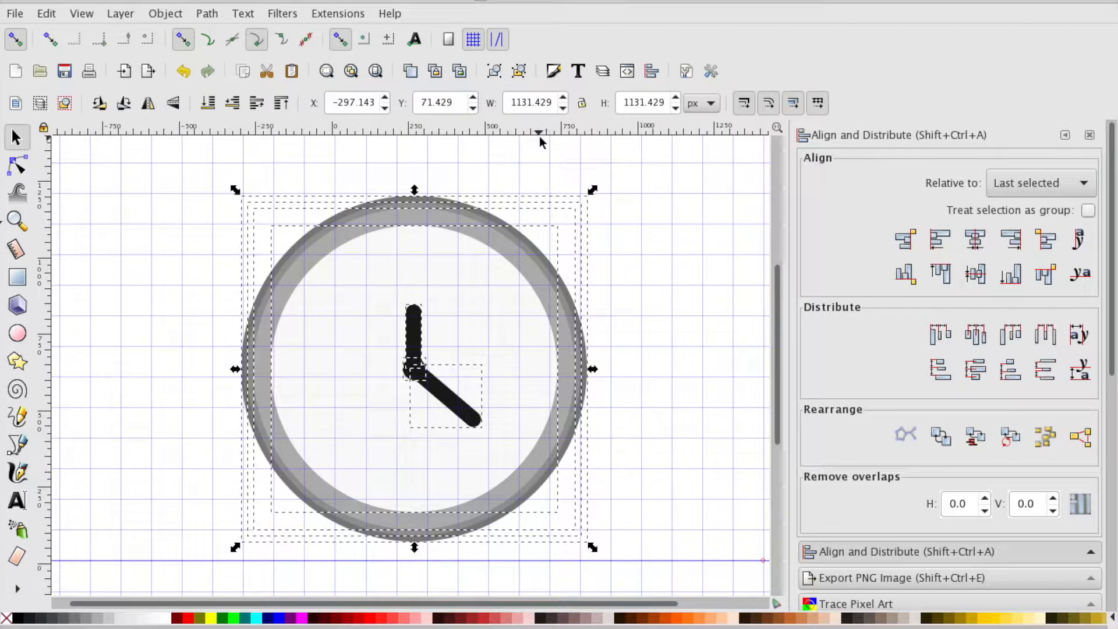
click(496, 71)
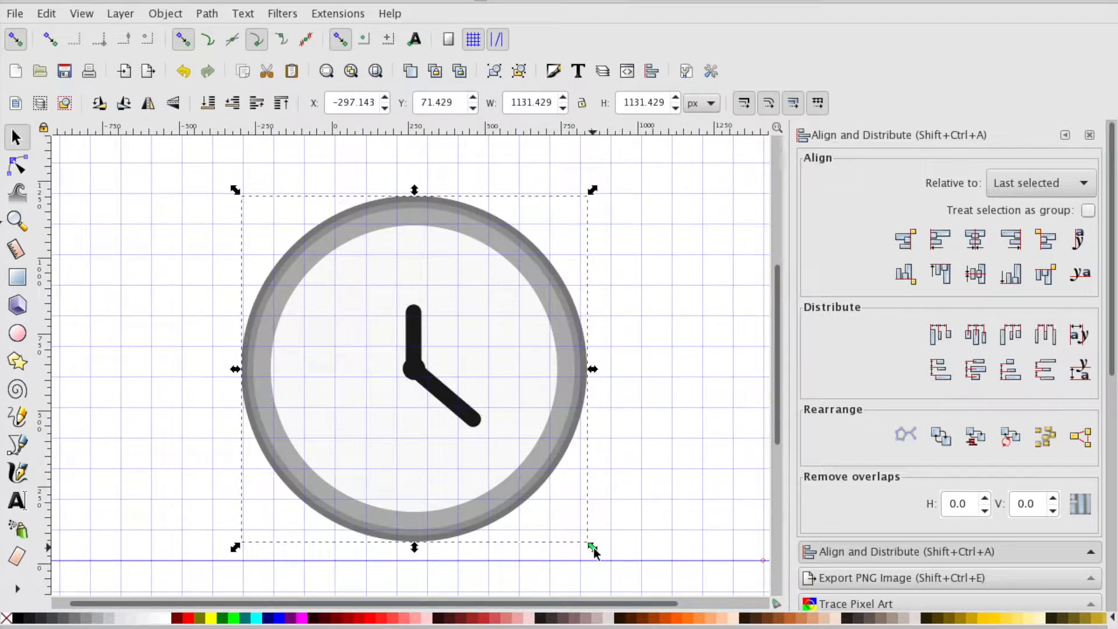
With snapping off, resize the grouped clock proportionally to about 1097 px and move it up to about Y 108.7 px
drag(594, 549, 579, 531)
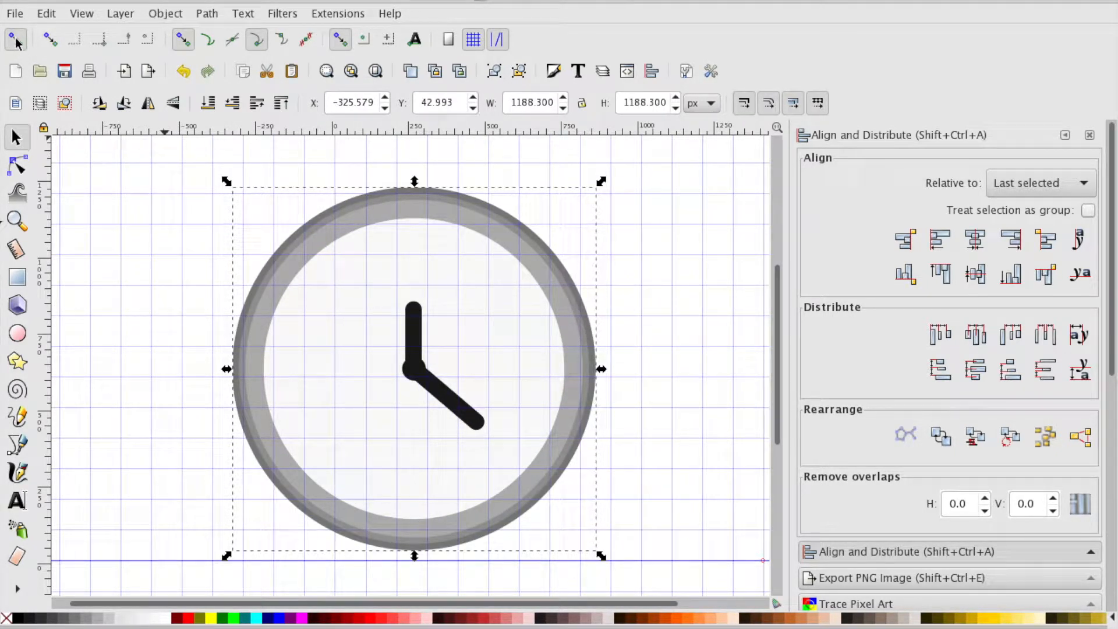
drag(603, 558, 587, 542)
key(Up)
key(Up)
key(Up)
key(Up)
key(Up)
key(Up)
key(Up)
key(Up)
key(Up)
key(Up)
drag(516, 431, 516, 431)
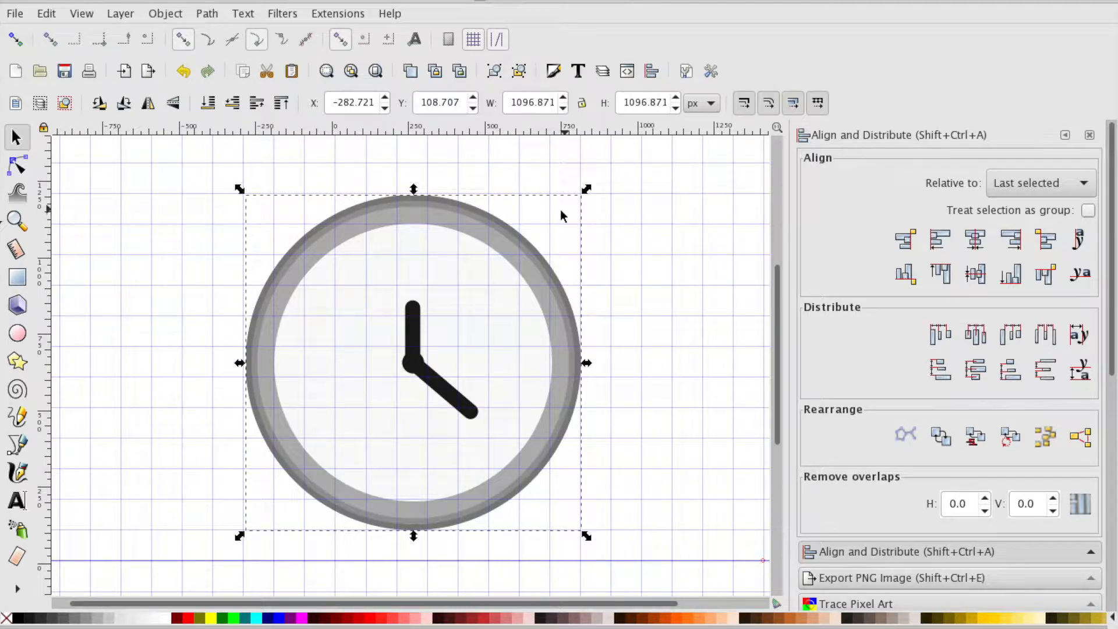
Enlarge the grouped clock proportionally about its centre to about 1114 px wide and high, and deselect it
click(240, 188)
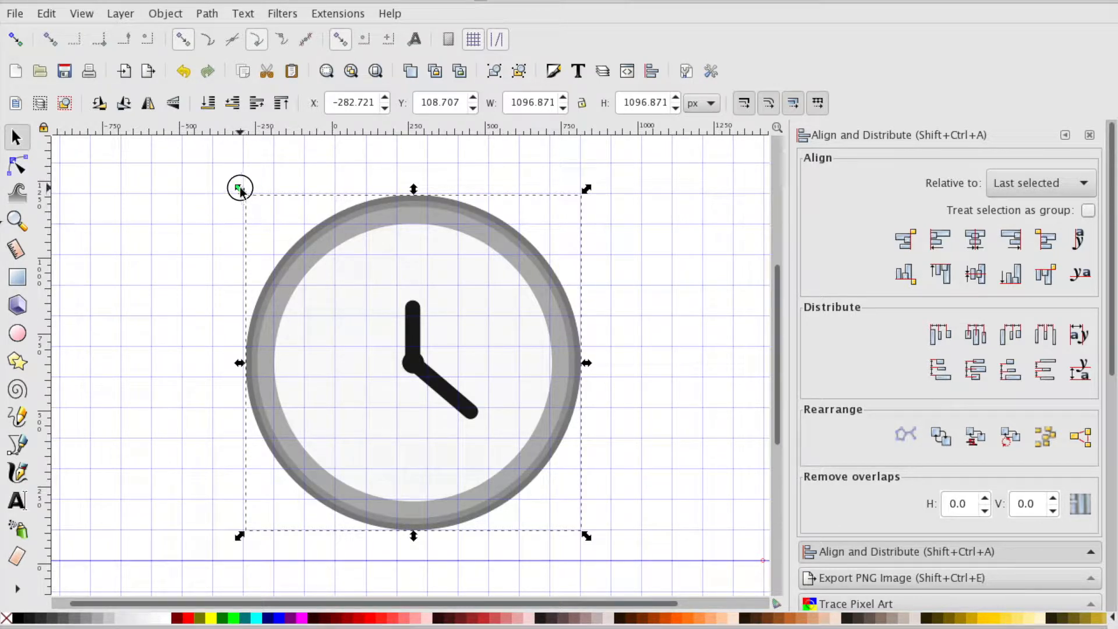
drag(240, 188, 239, 189)
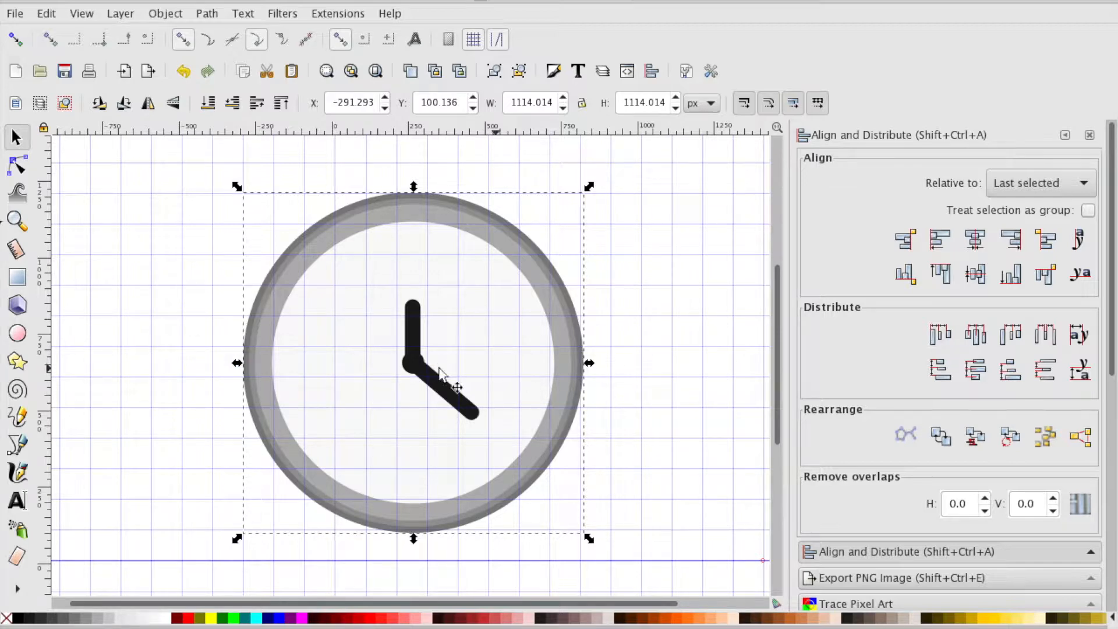
click(187, 205)
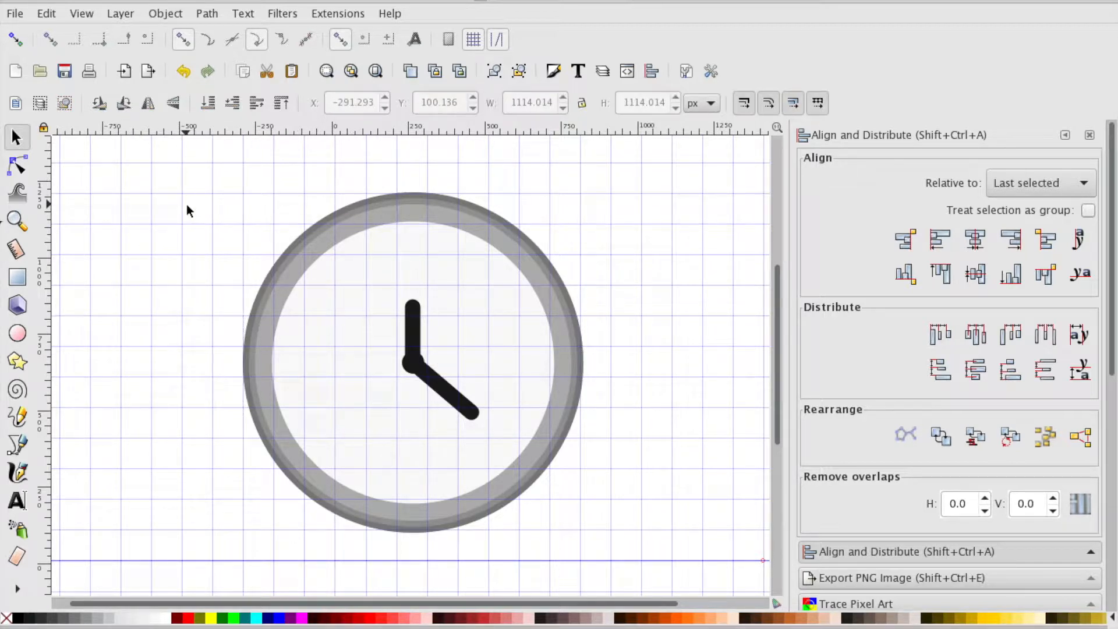
Draw a 240 by 240 px square on the empty canvas to the left of the clock
click(21, 282)
drag(151, 258, 187, 294)
drag(189, 161, 188, 160)
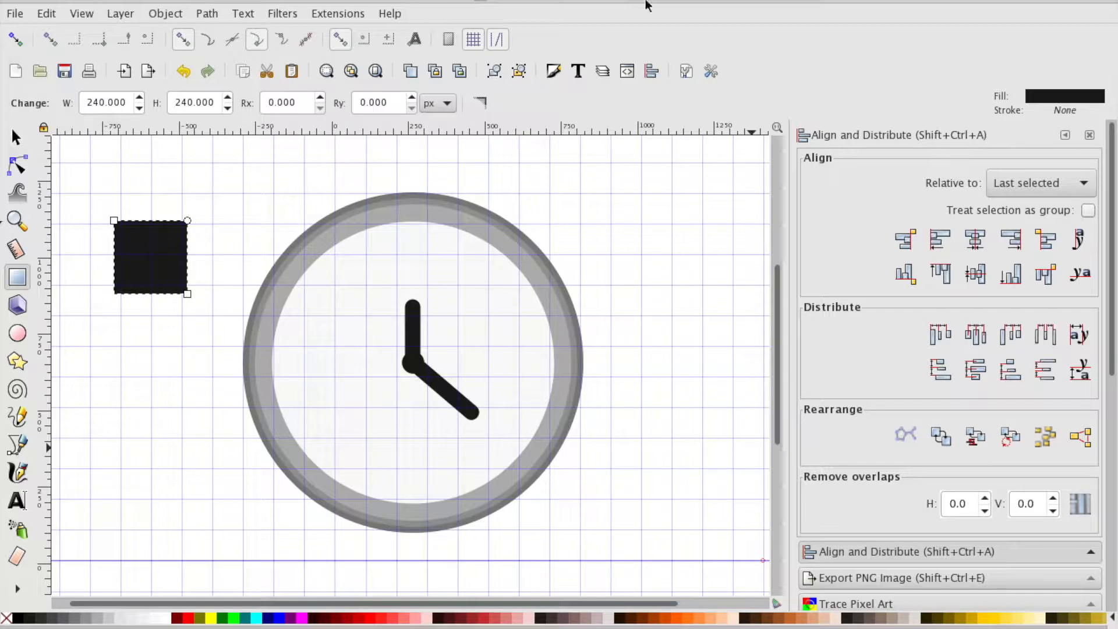
Lower the square's opacity to about 51.6% in its fill and stroke settings
click(553, 71)
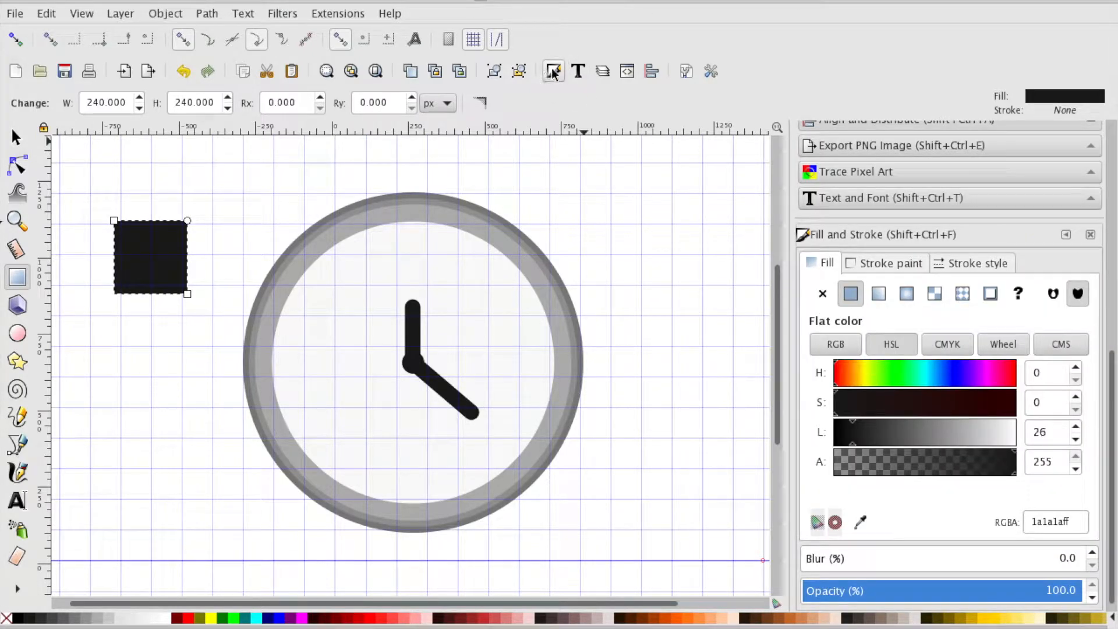
drag(1074, 593, 973, 597)
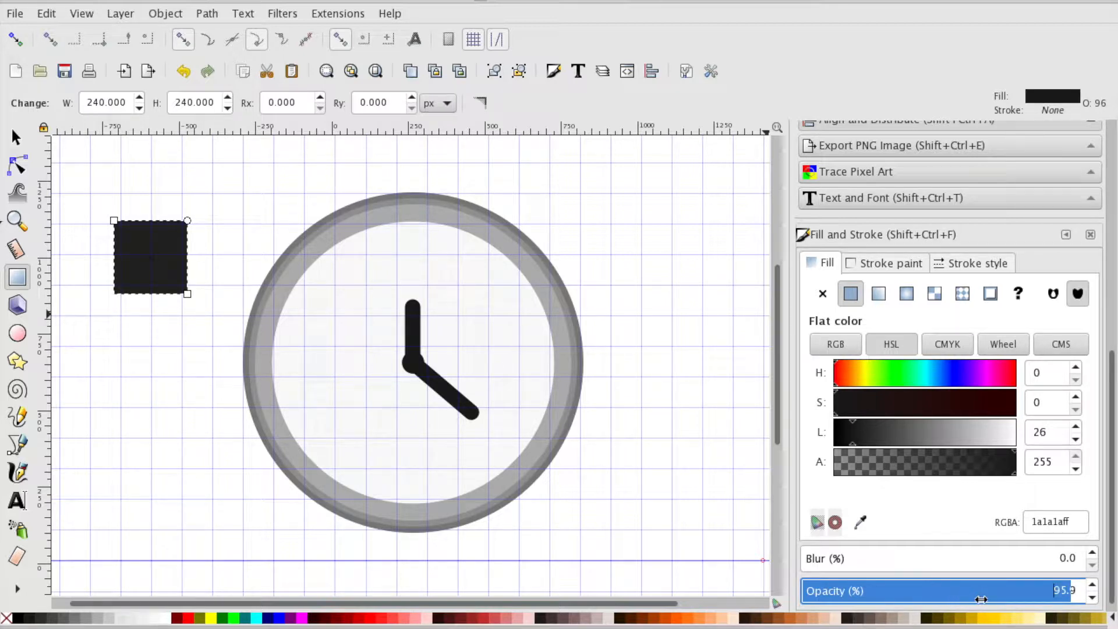
mouse_move(981, 597)
mouse_down()
mouse_move(934, 591)
mouse_move(946, 593)
mouse_up()
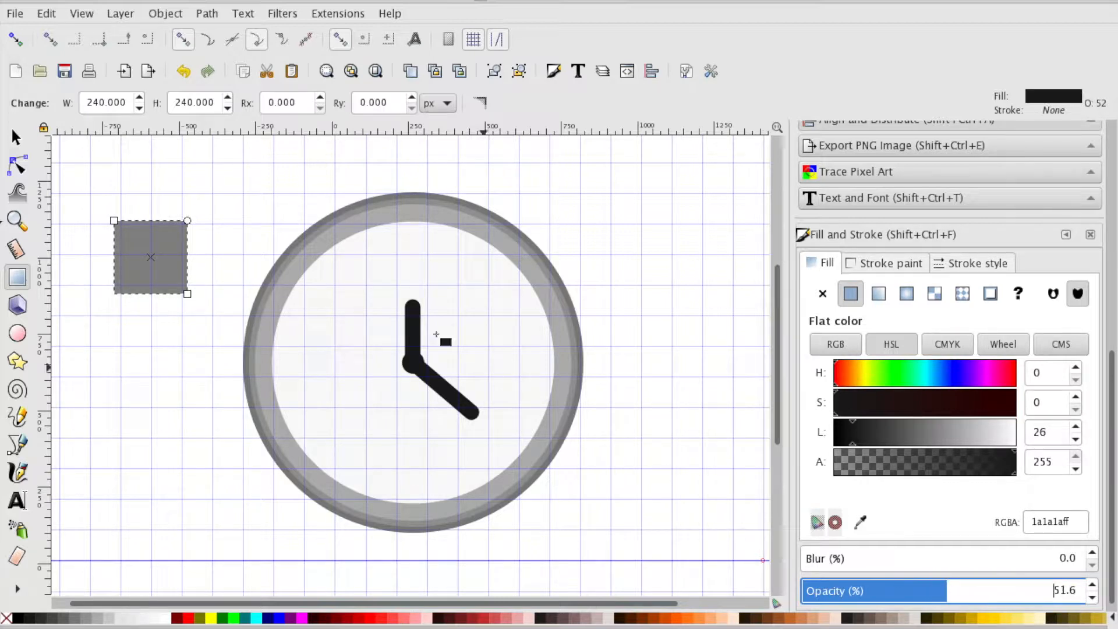
Move the semi-transparent square to the top of the clock face and shrink it to 120 by 120 px
key(s)
drag(134, 239, 418, 250)
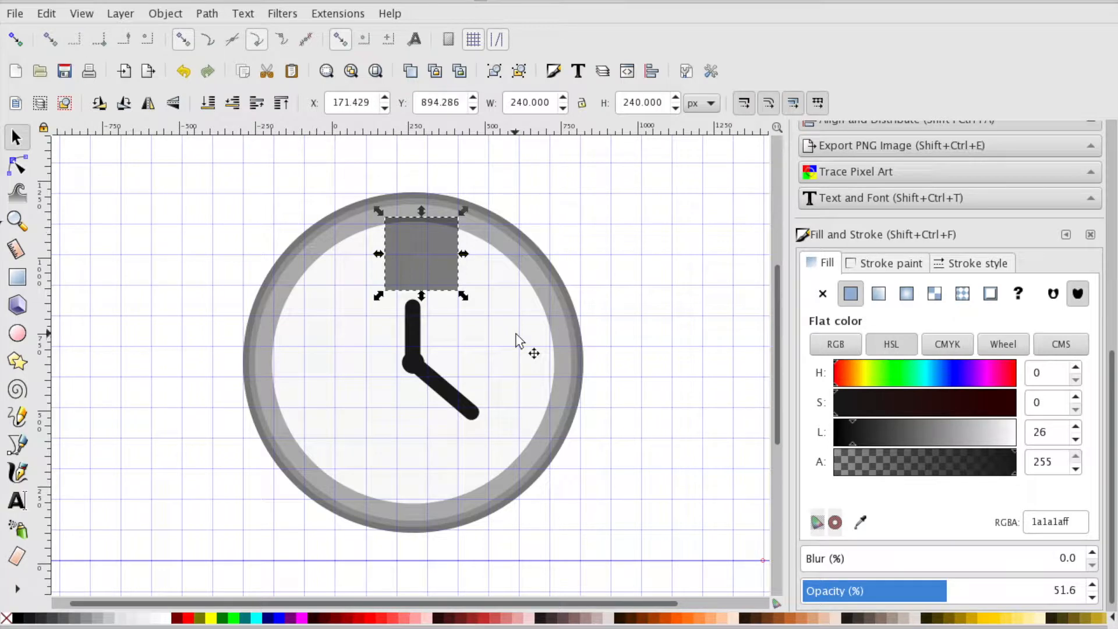
drag(462, 299, 410, 241)
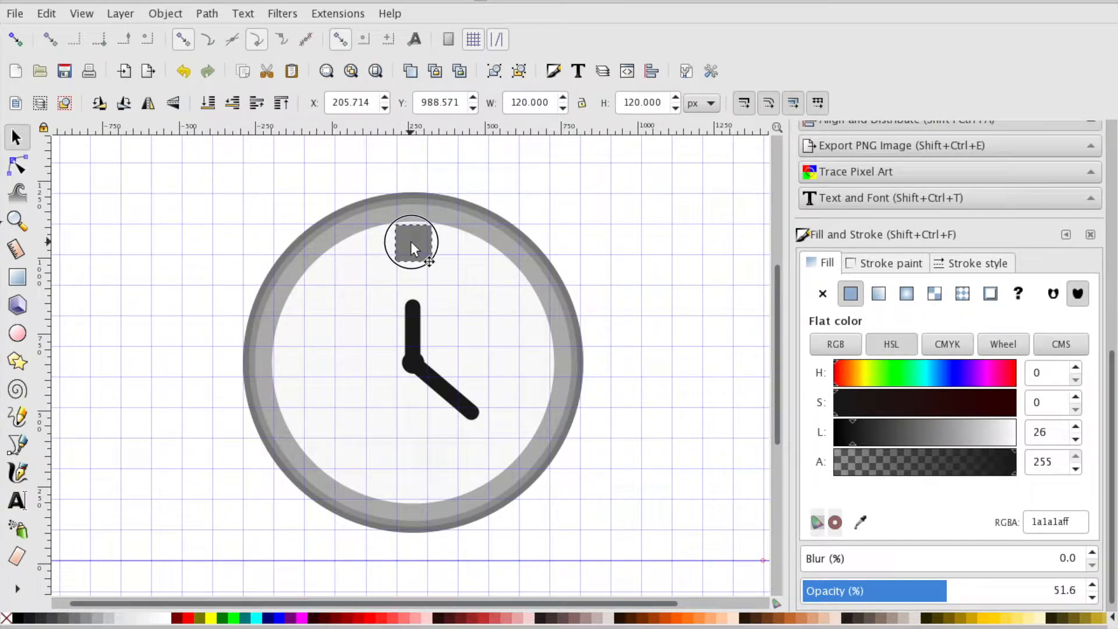
key(plus)
key(plus)
key(plus)
scroll(410, 241, up, 12)
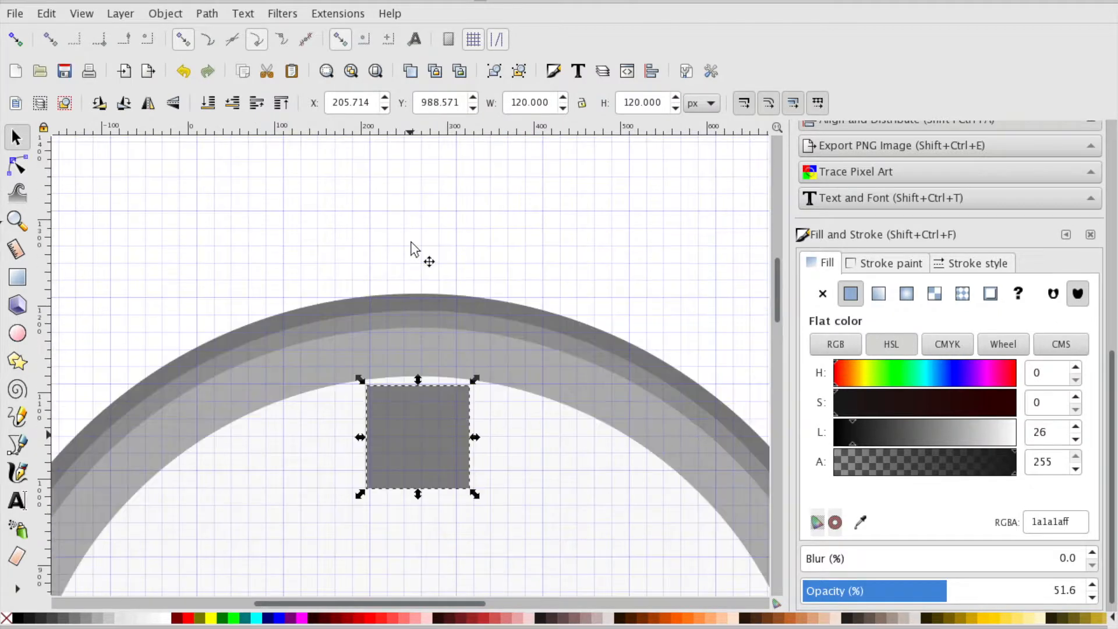
key(plus)
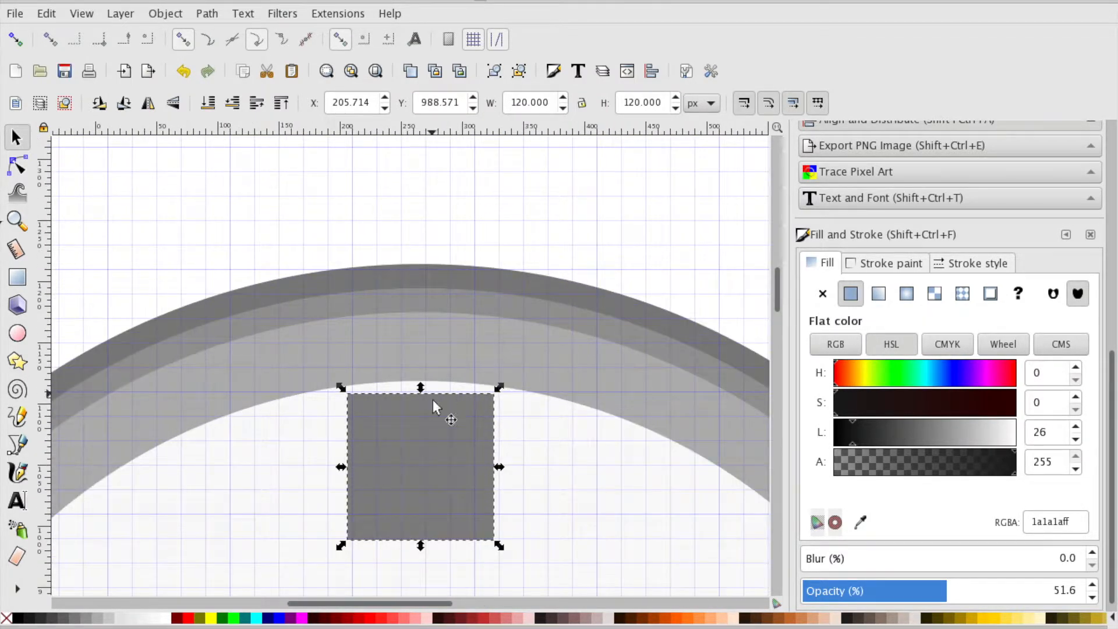
Resize the square to 100 by 100 px, place it at X 210, Y 1010 px just inside the ring, and deselect it
drag(437, 435, 419, 516)
key(minus)
key(minus)
key(minus)
key(minus)
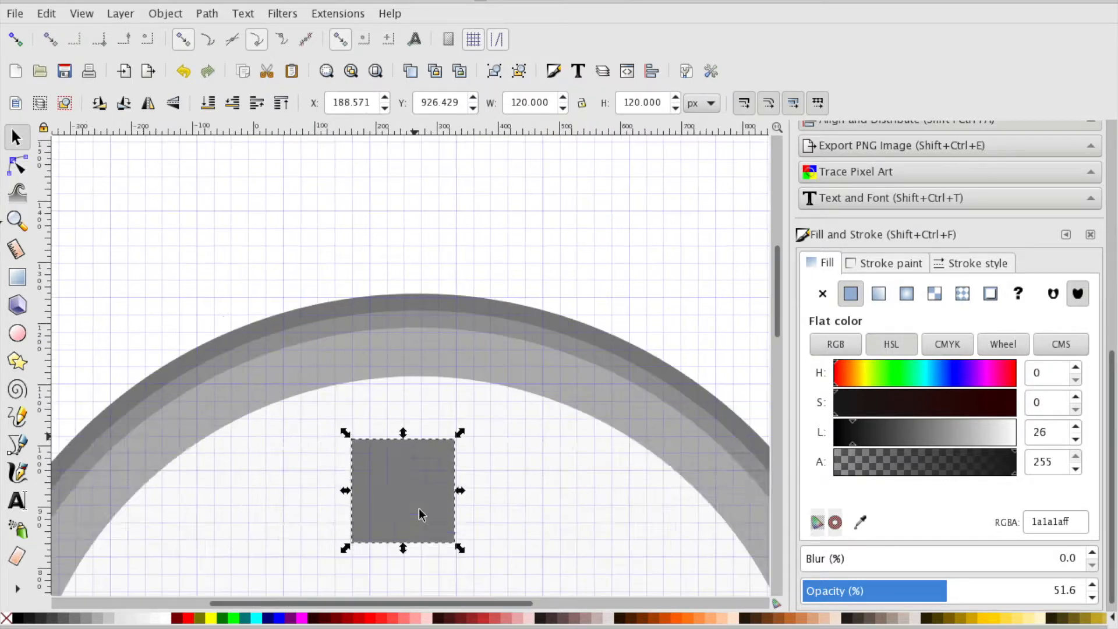
key(plus)
key(plus)
key(plus)
key(plus)
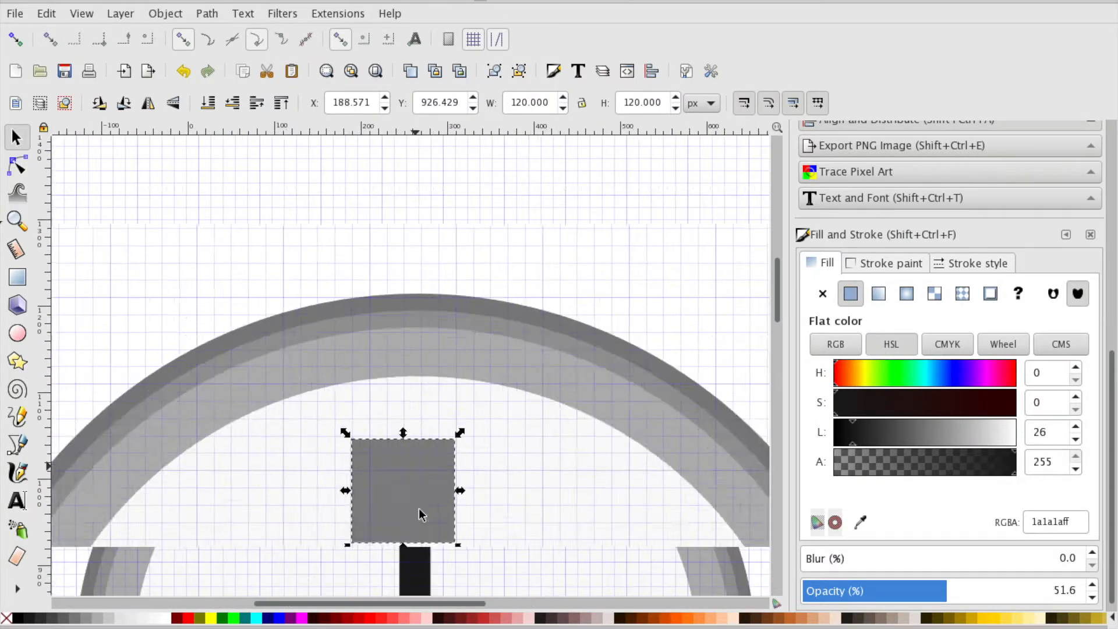
drag(420, 523, 435, 461)
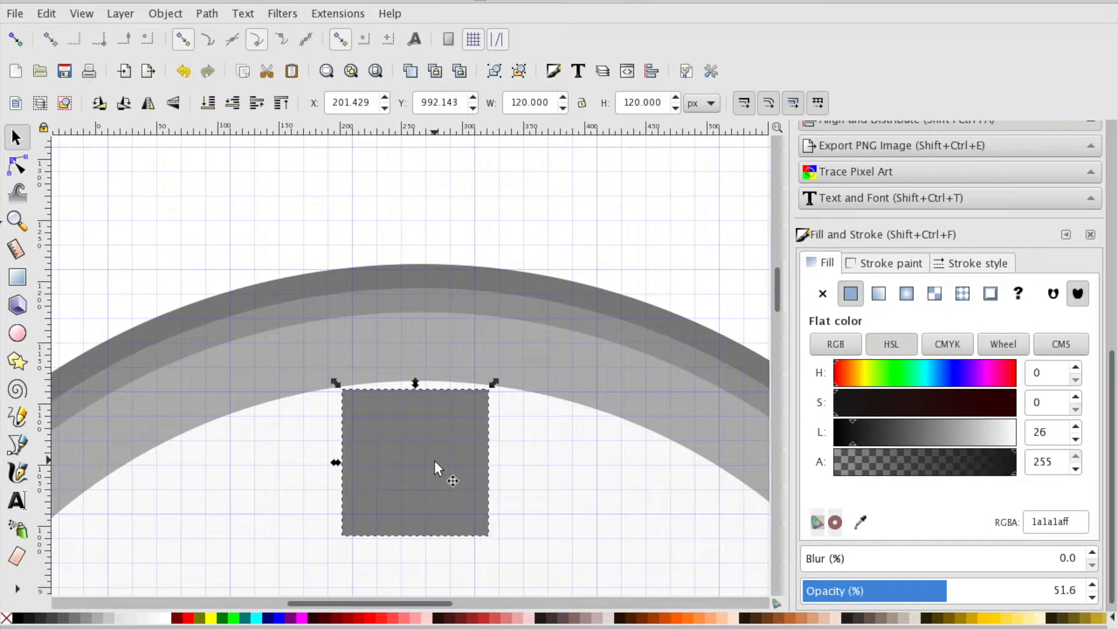
drag(484, 536, 474, 520)
drag(432, 469, 427, 453)
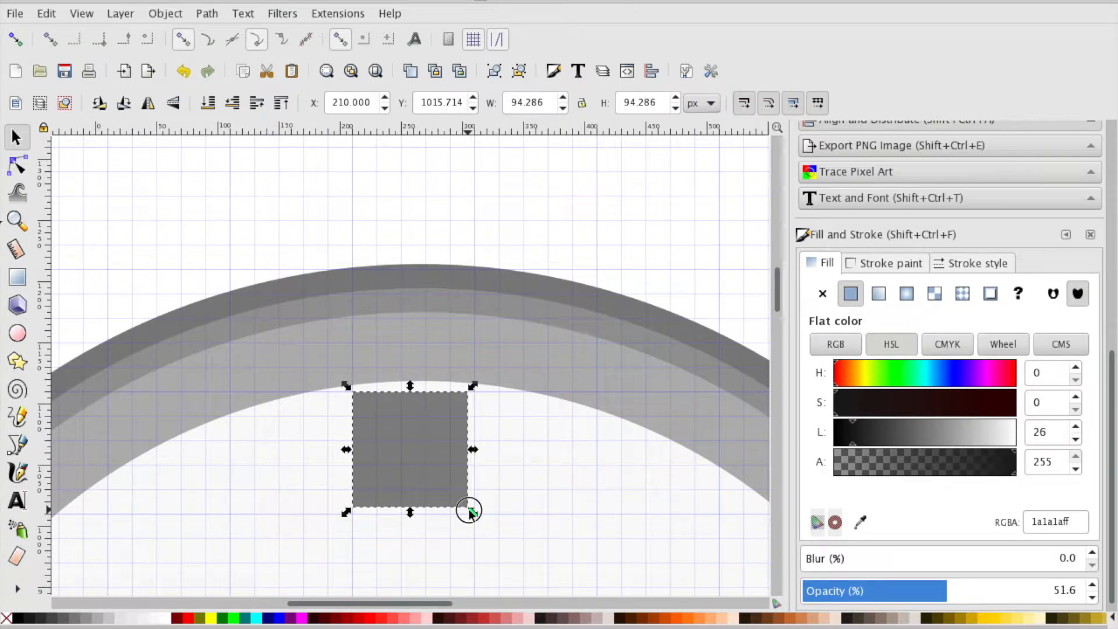
drag(470, 511, 476, 518)
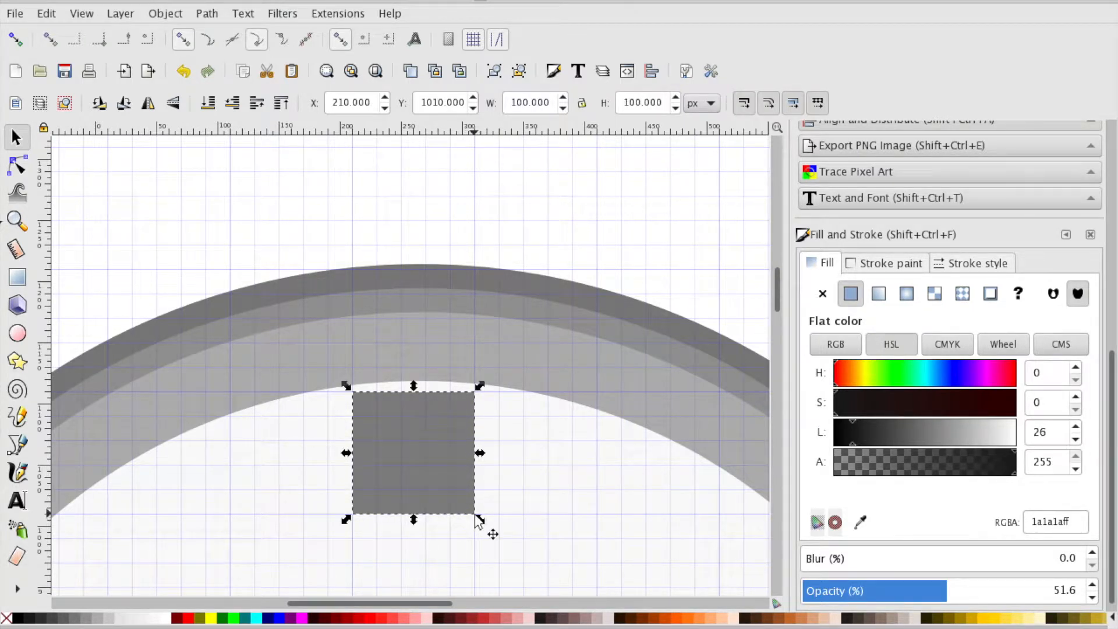
click(338, 162)
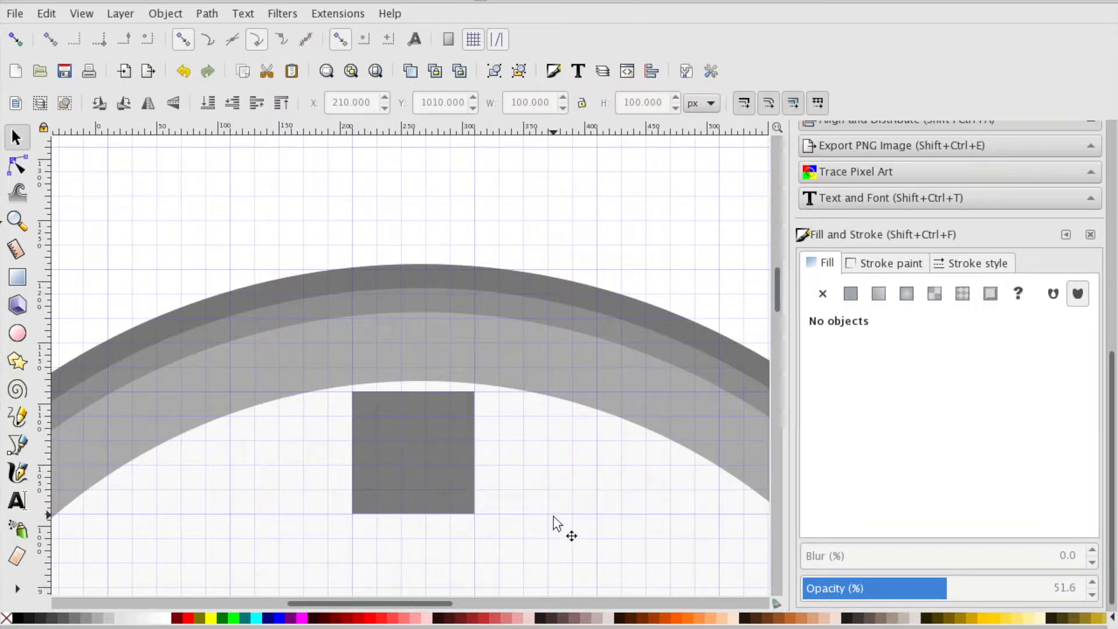
Ungroup the clock into its separate shapes and clear the selection
scroll(553, 523, down, 5)
click(403, 395)
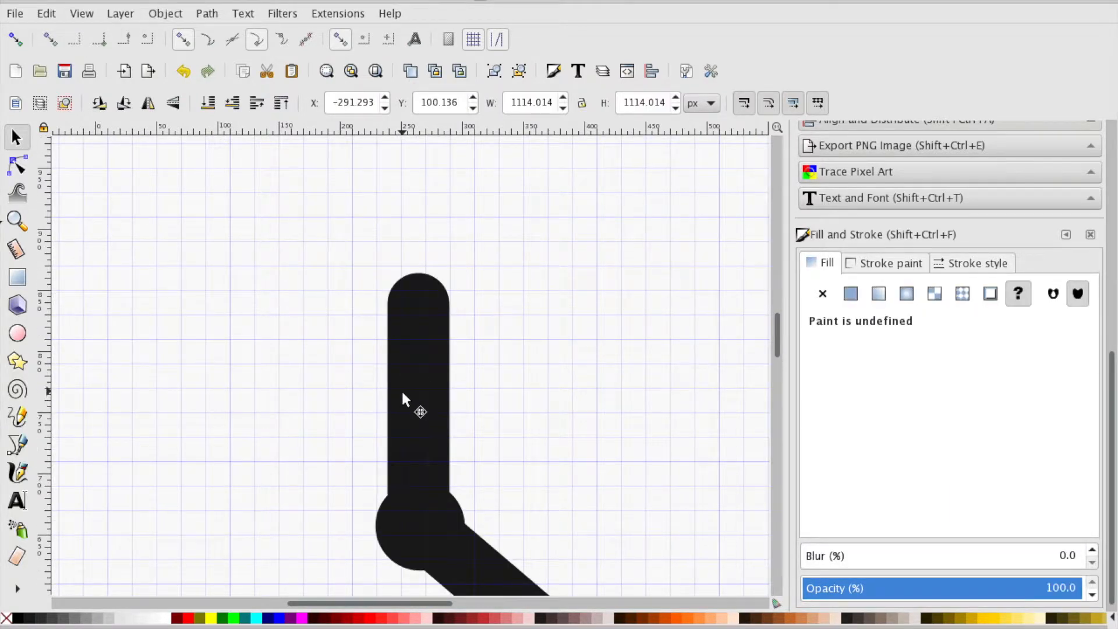
click(520, 71)
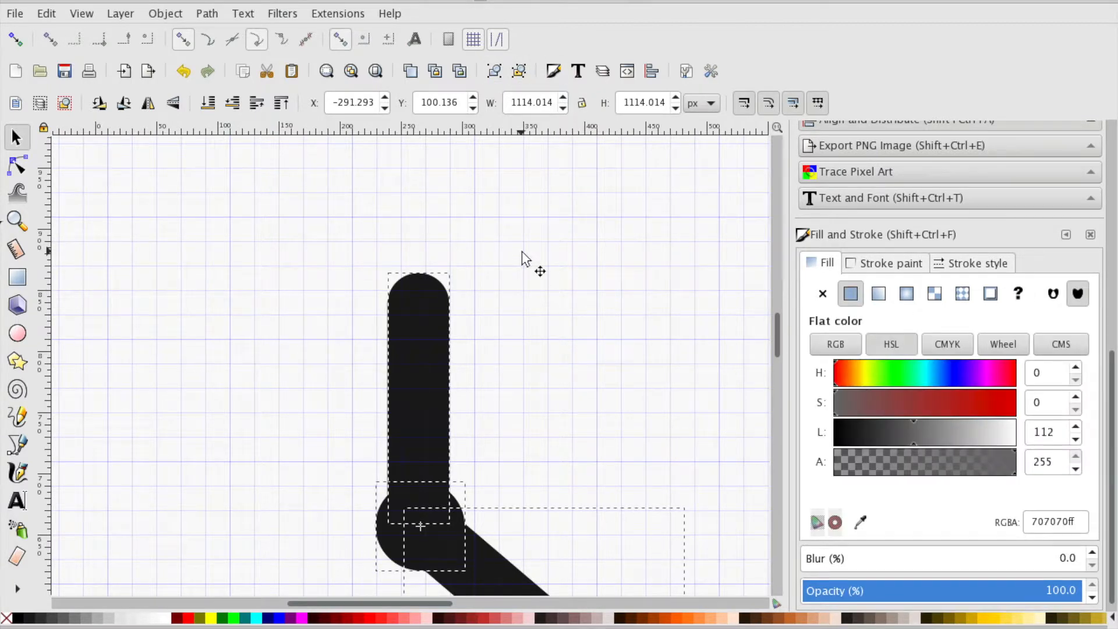
key(minus)
key(minus)
key(minus)
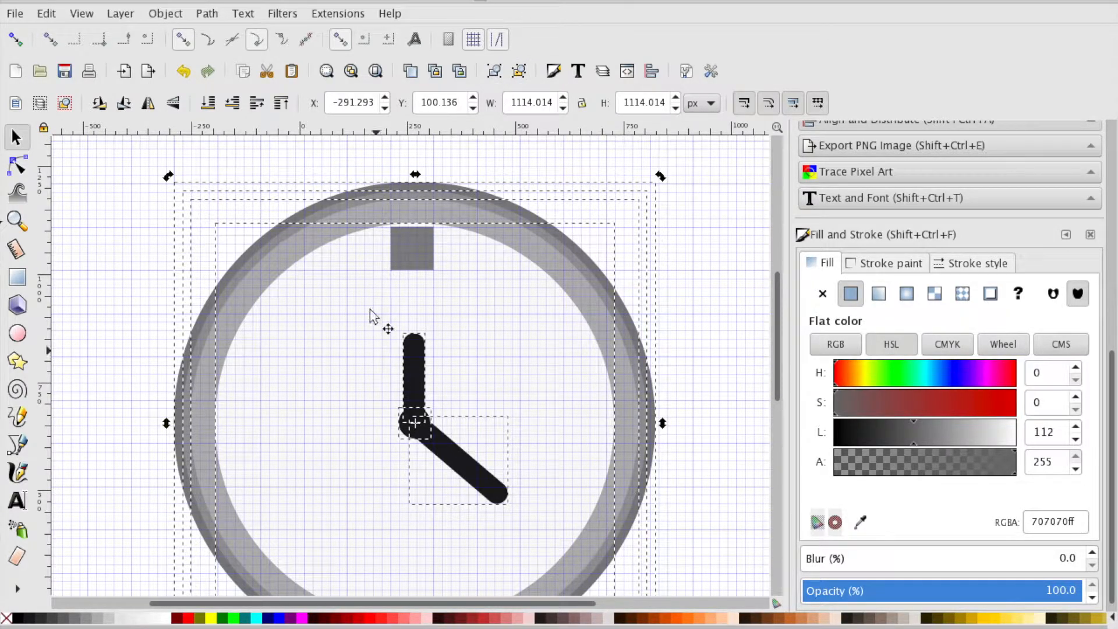
click(699, 225)
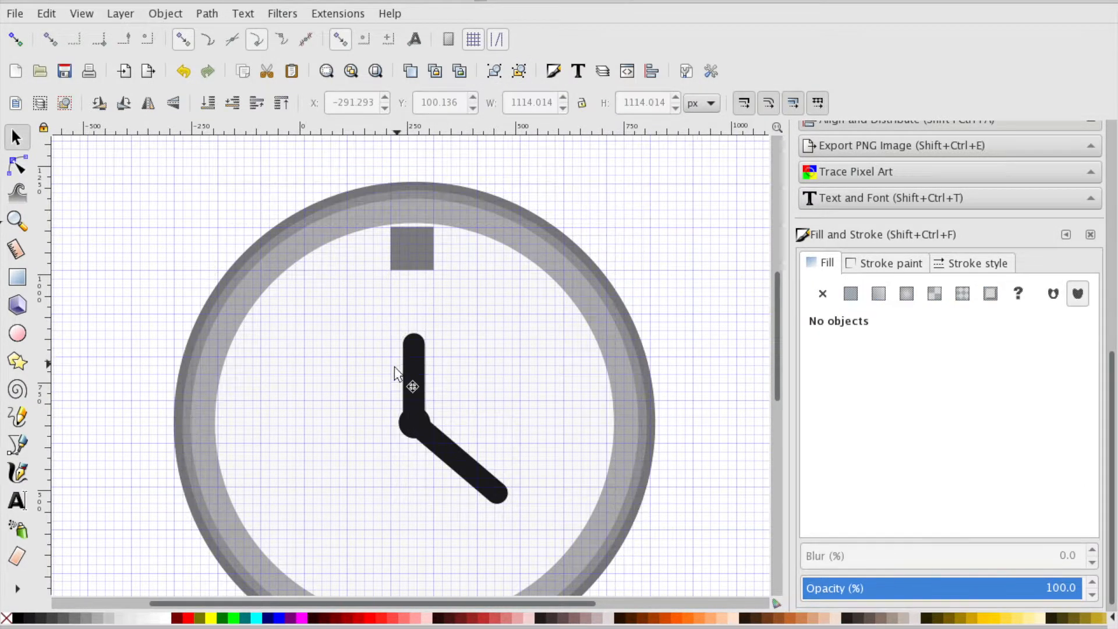
Duplicate the vertical clock hand and move the copy straight up over the square to about Y 877 px
click(430, 380)
right_click(436, 388)
click(495, 112)
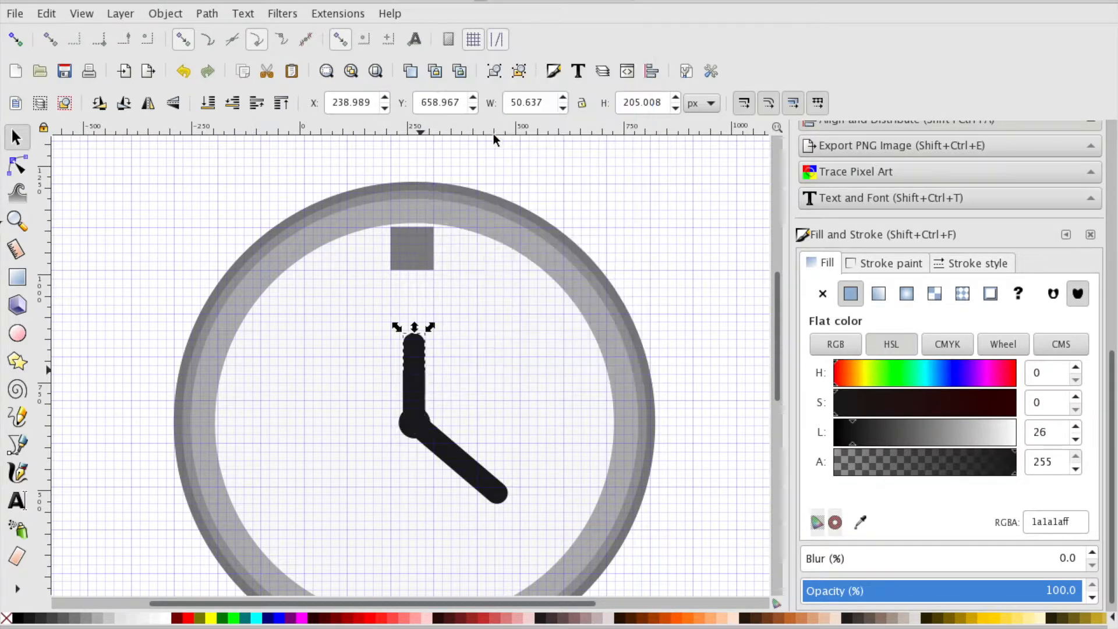
drag(420, 389, 420, 289)
scroll(417, 290, down, 2)
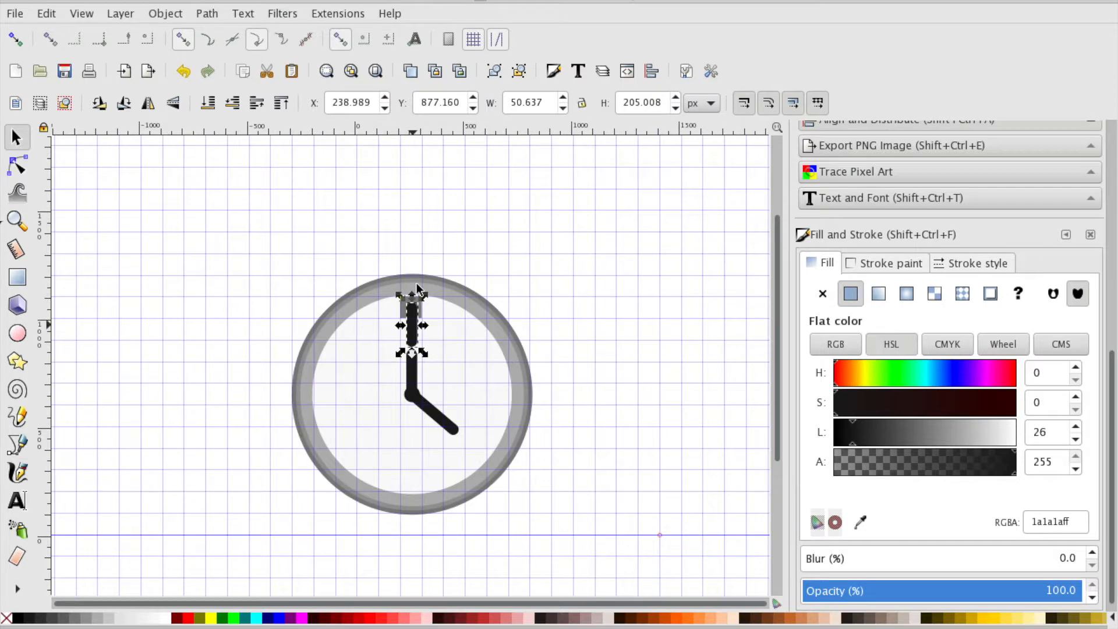
scroll(417, 290, up, 5)
scroll(417, 291, up, 5)
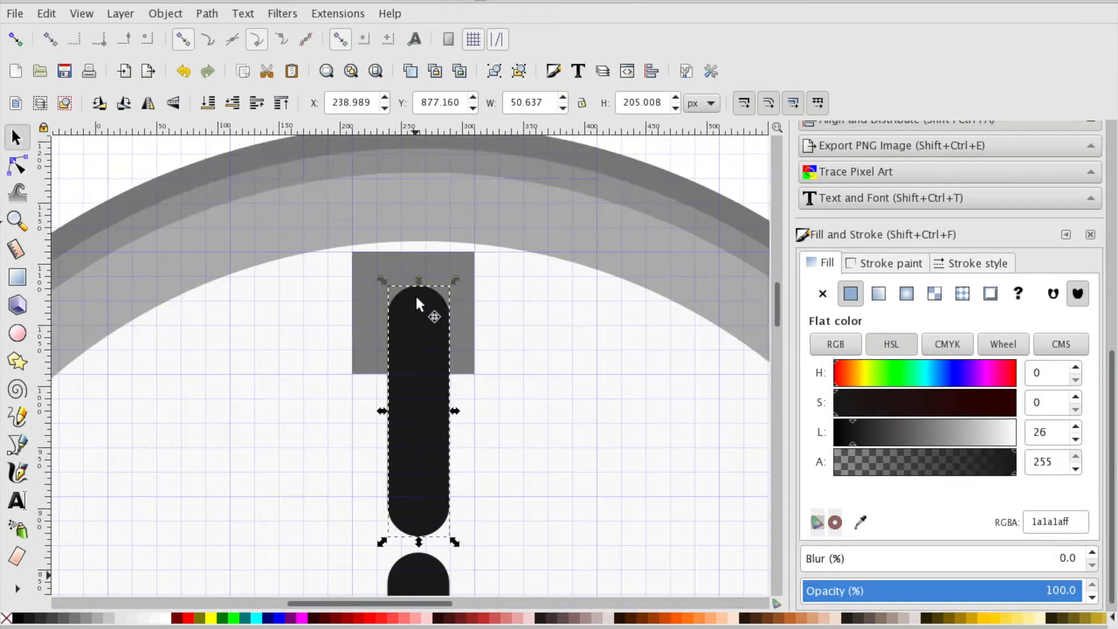
Shrink the copied hand to a bar about 29.2 by 86.1 px and place it over the square at about X 245.4, Y 1004.8 px
mouse_move(454, 542)
mouse_down()
mouse_move(437, 516)
mouse_move(442, 524)
mouse_up()
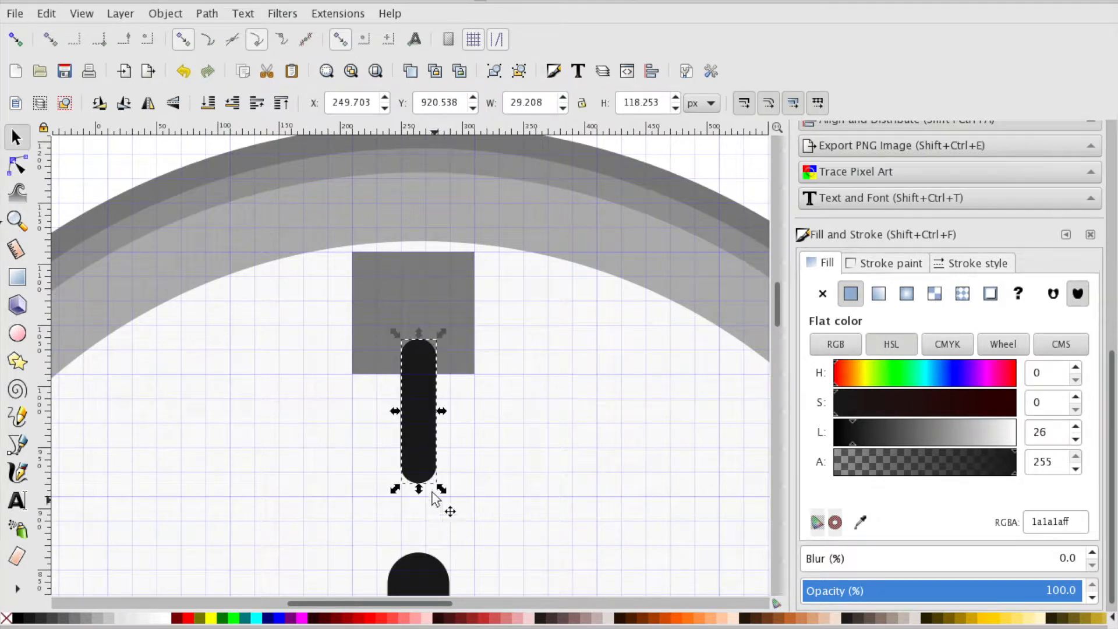
drag(417, 429, 418, 394)
drag(416, 337, 411, 326)
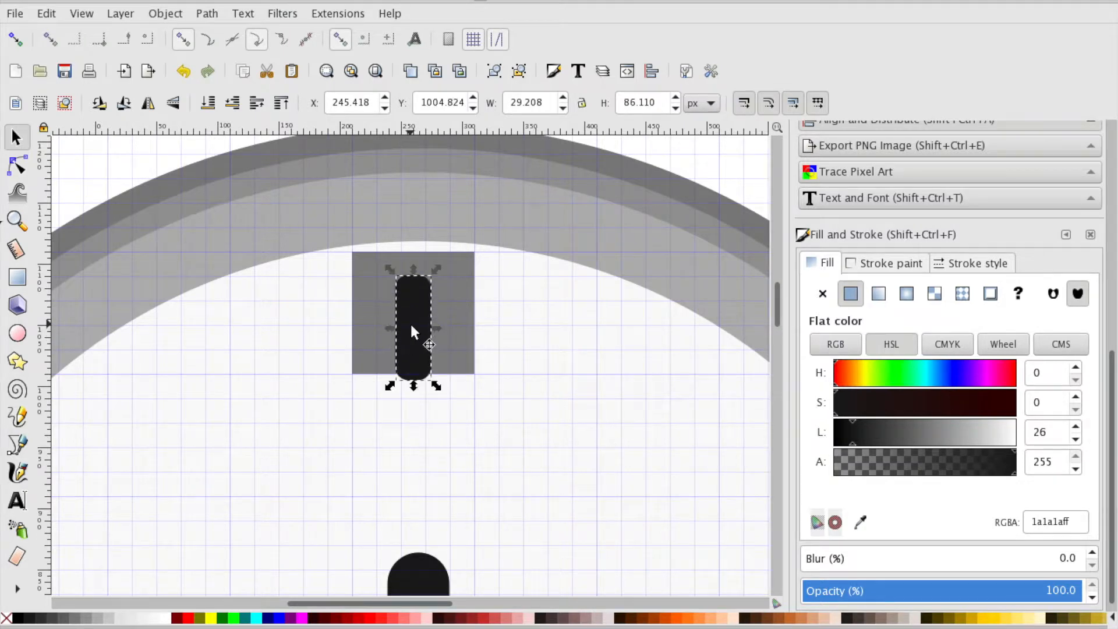
Centre the small bar and the square on a common vertical axis
shift+click(461, 289)
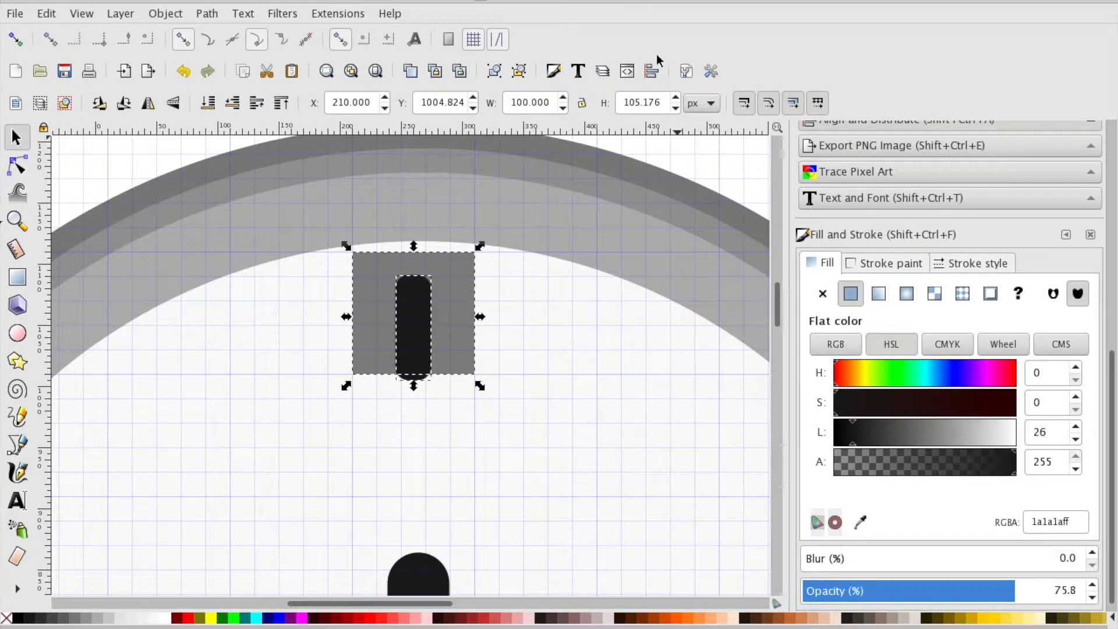
click(654, 82)
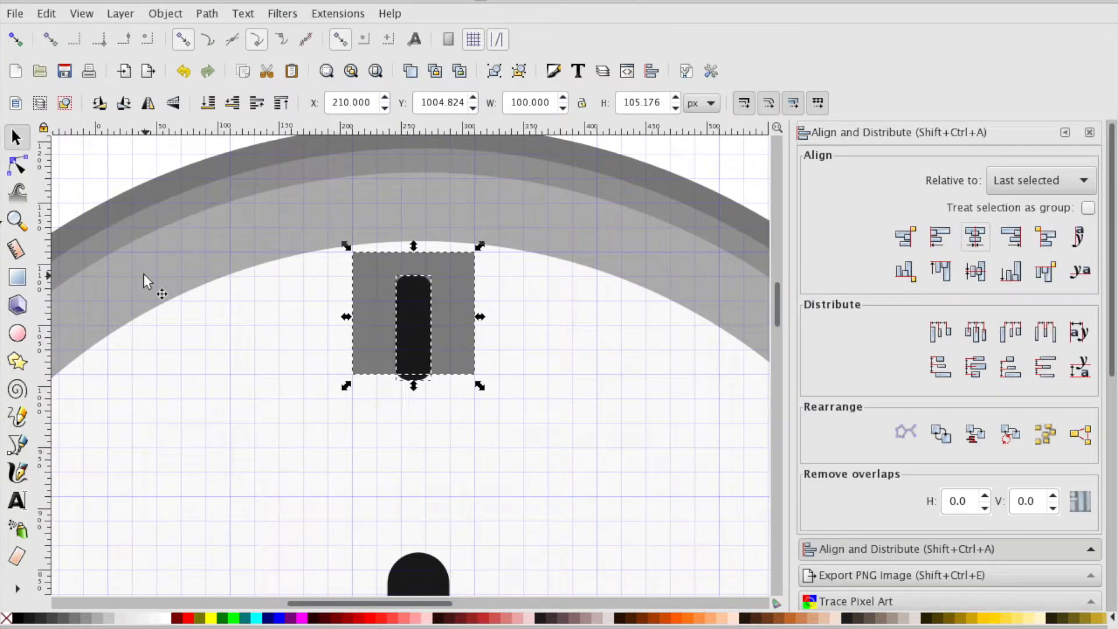
click(264, 349)
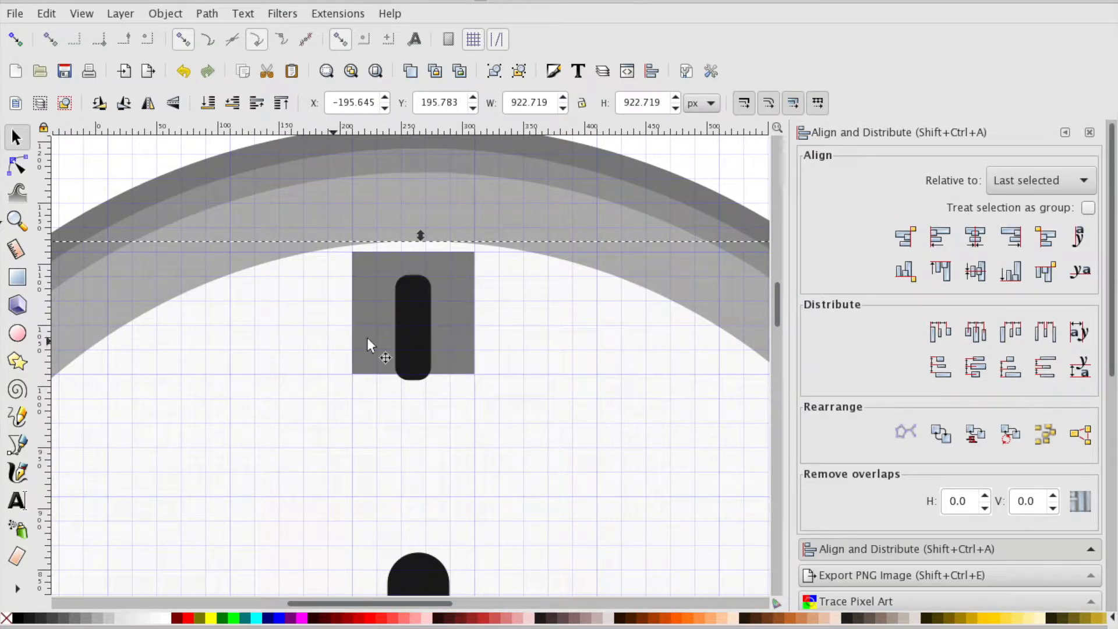
Fully round the small bar's ends with a corner radius Ry of 14.604 px
click(424, 325)
click(17, 277)
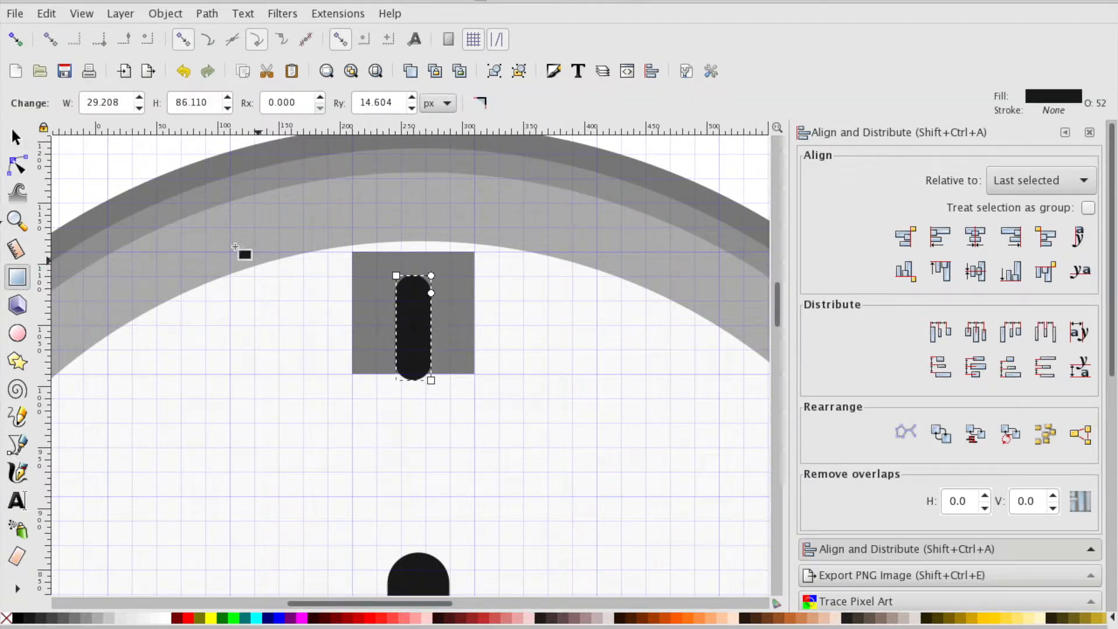
click(16, 137)
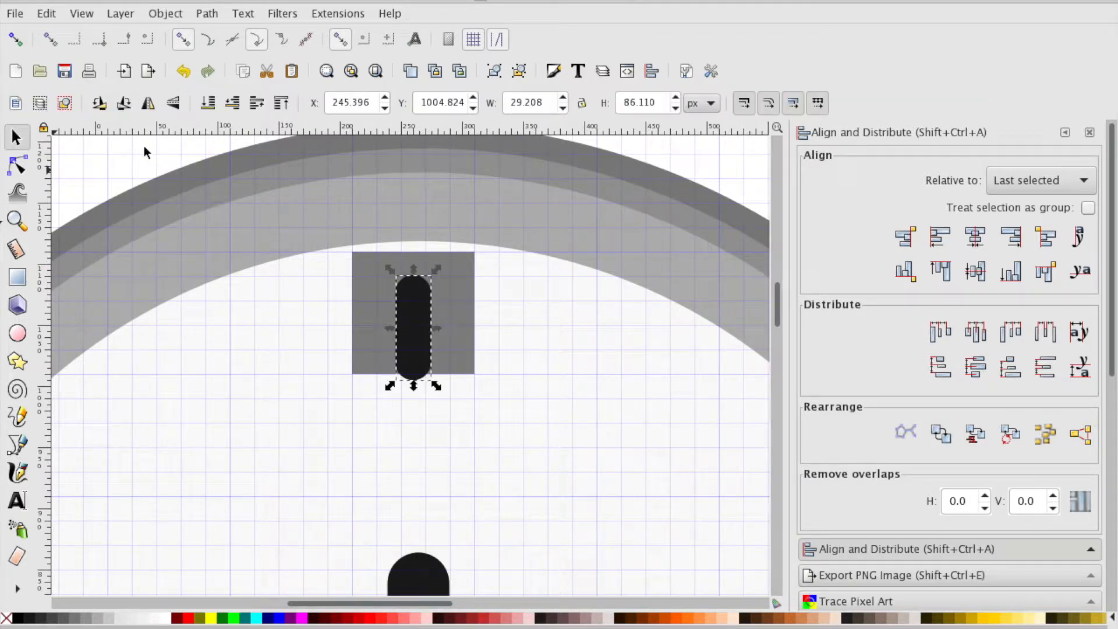
Duplicate the square and bar together and move the copies to the face's left inner edge, at about X -190.7, Y 604.1 px
click(377, 329)
shift+click(414, 331)
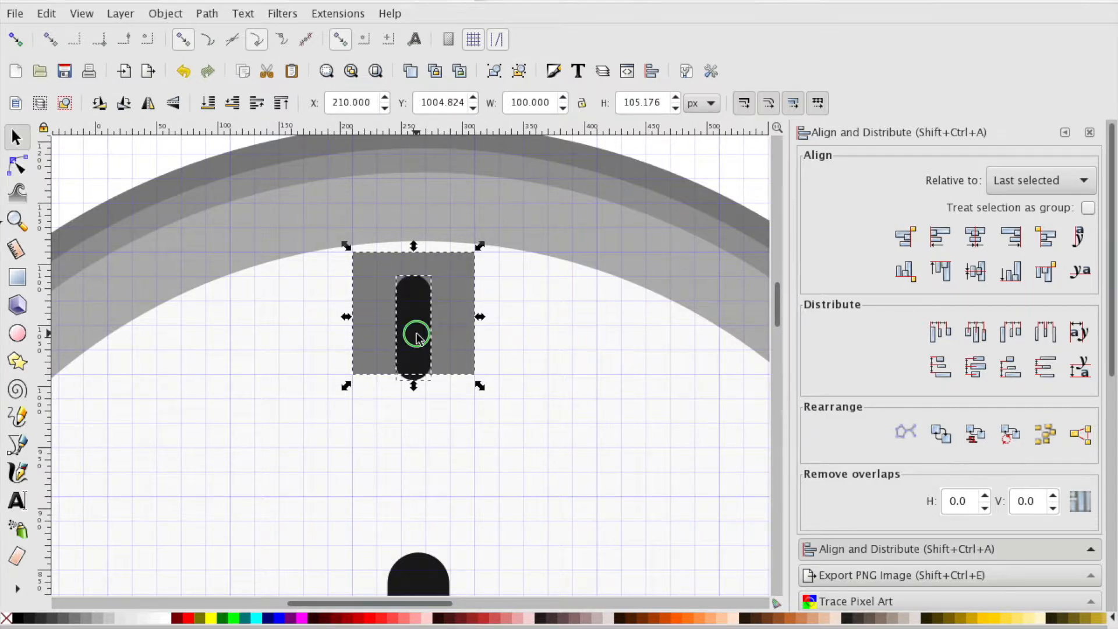
right_click(415, 330)
click(501, 112)
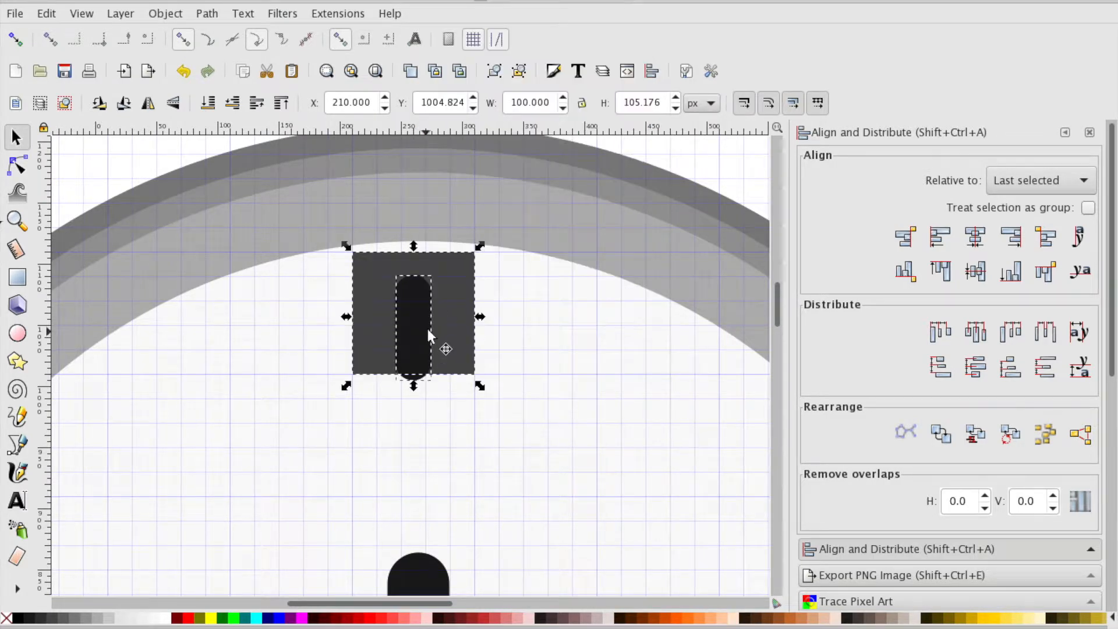
drag(424, 326, 176, 489)
scroll(176, 489, down, 18)
scroll(176, 489, left, 20)
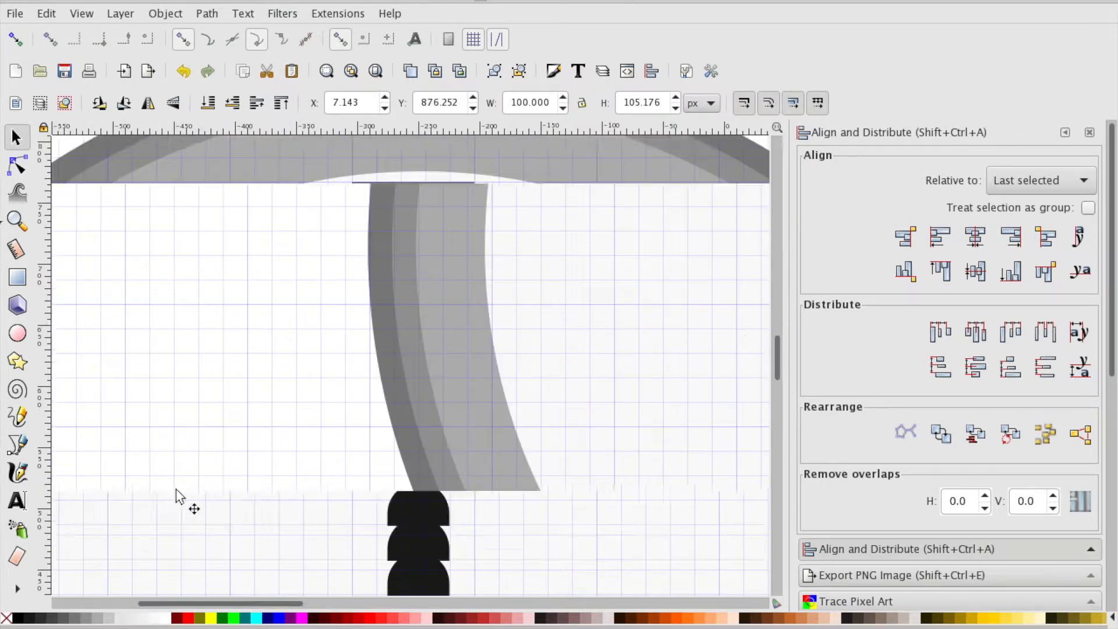
scroll(356, 425, right, 2)
scroll(357, 426, up, 1)
scroll(357, 430, up, 10)
scroll(356, 430, right, 8)
scroll(356, 430, down, 4)
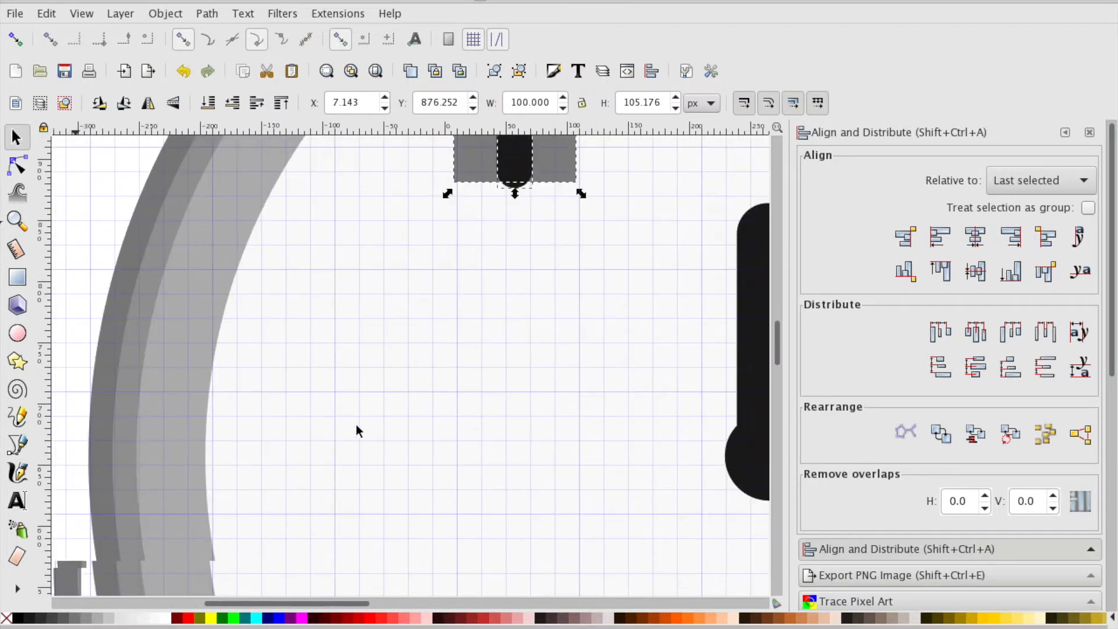
drag(541, 188, 301, 495)
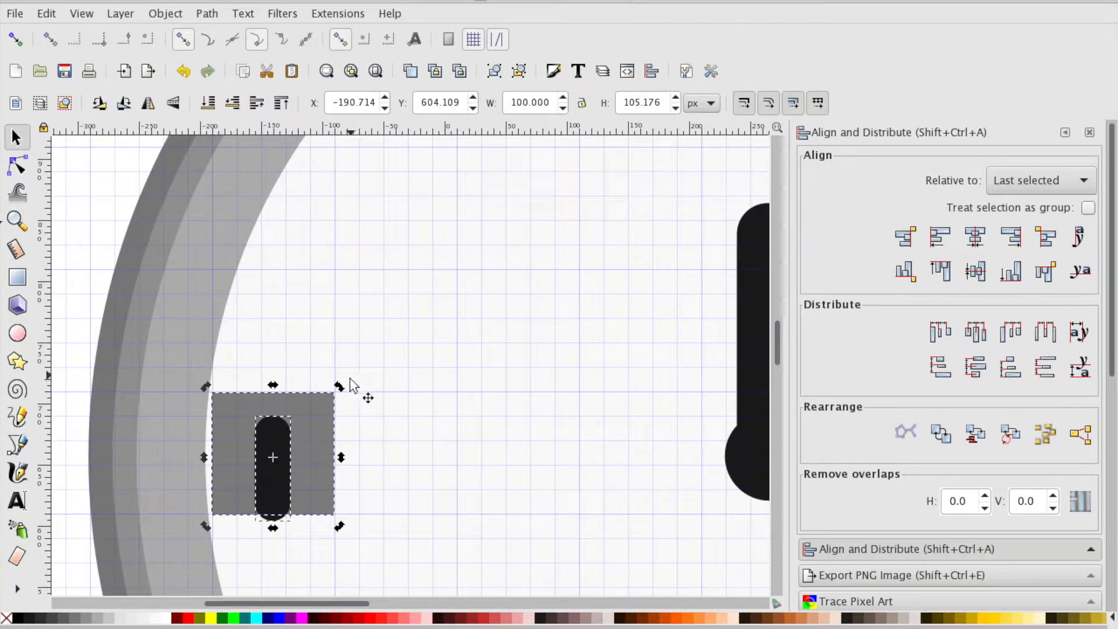
Rotate the copied square and bar 90 degrees counter-clockwise and fit them against the ring's left inner edge
drag(339, 387, 339, 386)
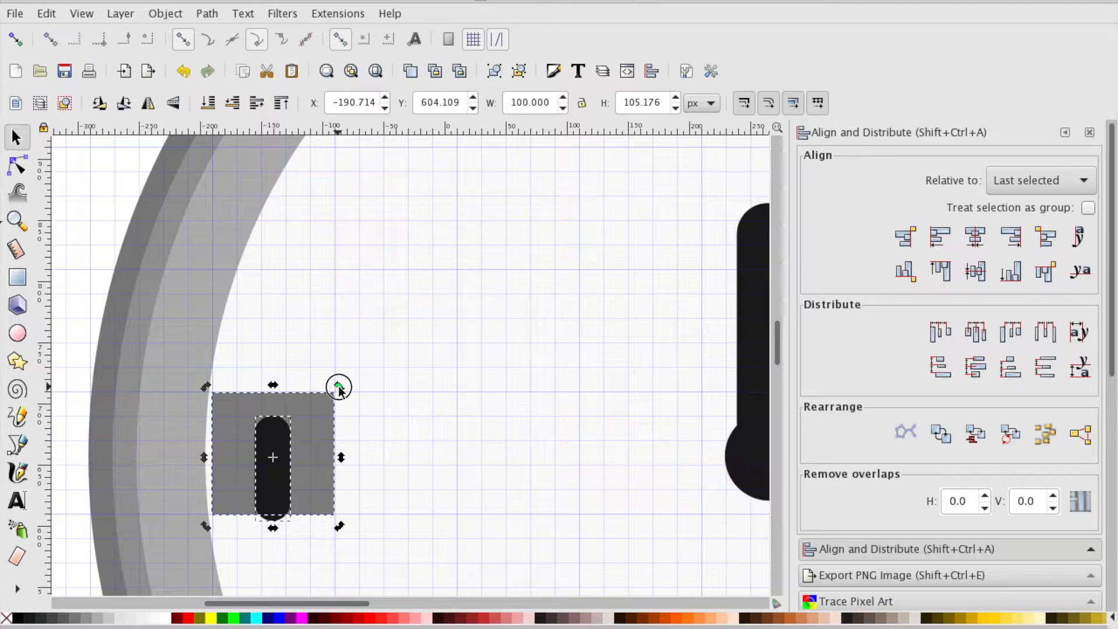
drag(339, 387, 199, 373)
drag(247, 439, 255, 426)
click(434, 432)
Duplicate the square and bar at the face's left inner edge and move the copies down to the ring's bottom inner edge
ctrl+scroll(432, 425, down, 3)
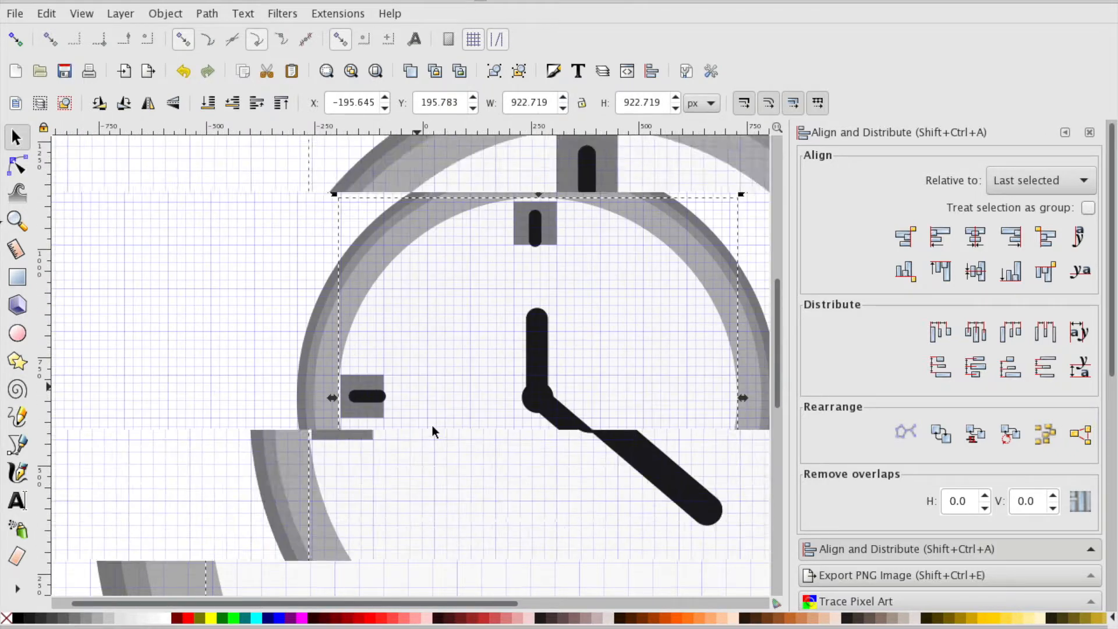
scroll(432, 425, right, 2)
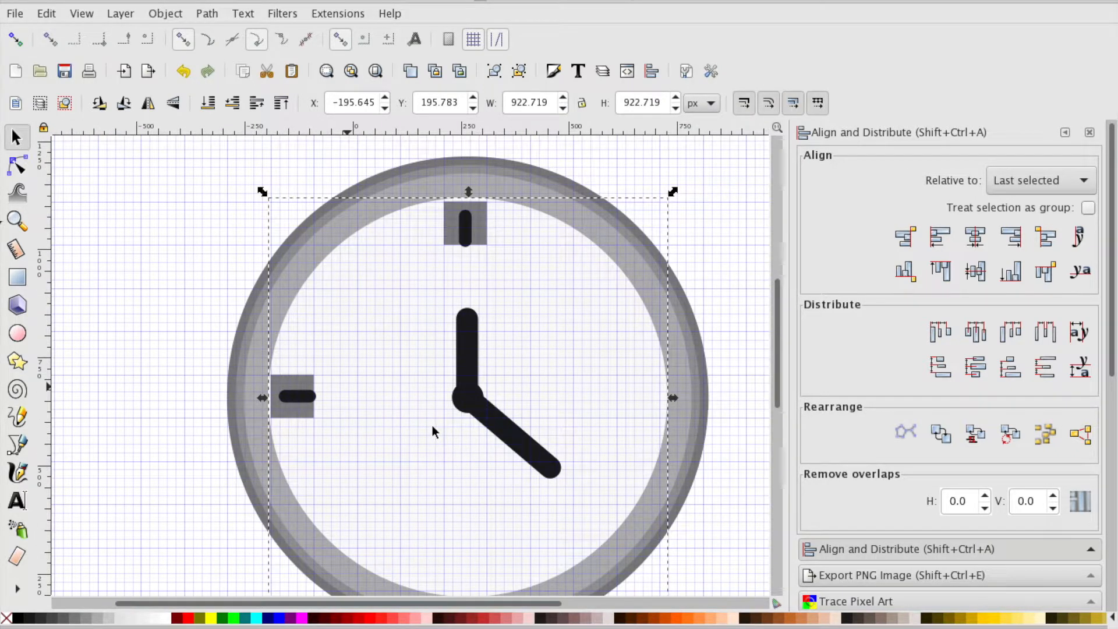
scroll(432, 425, left, 2)
key(plus)
key(plus)
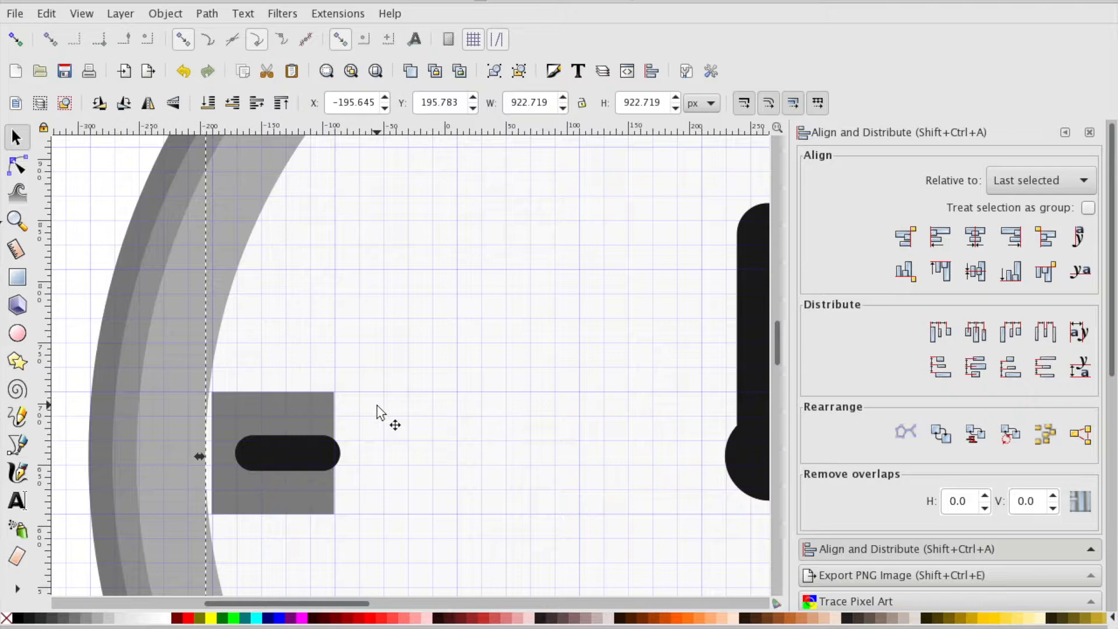
scroll(317, 330, down, 5)
click(292, 314)
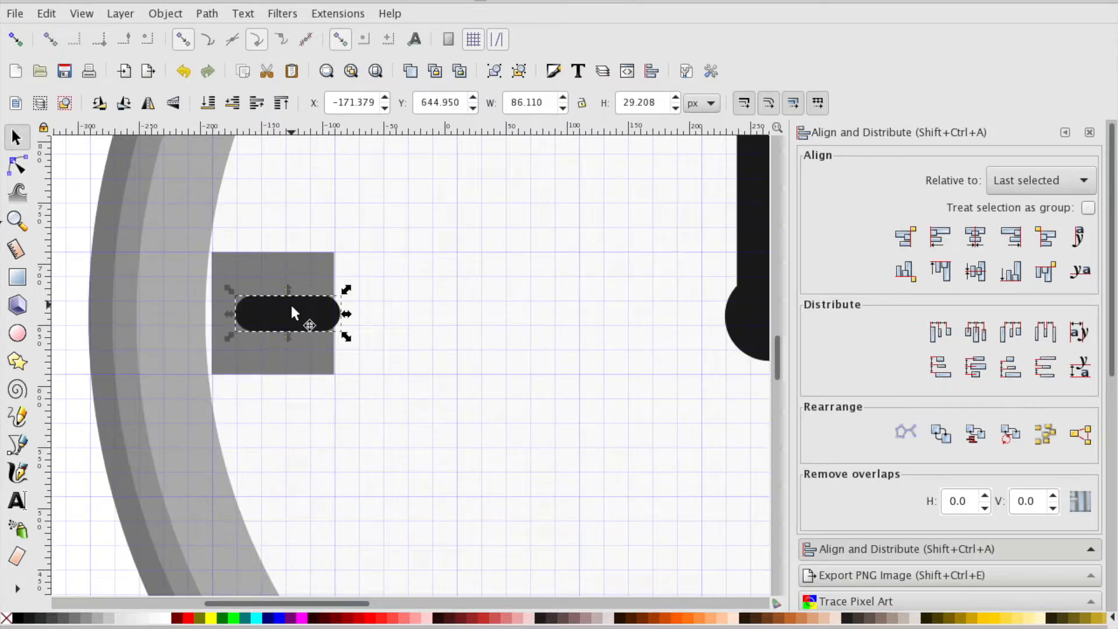
shift+click(253, 268)
right_click(293, 337)
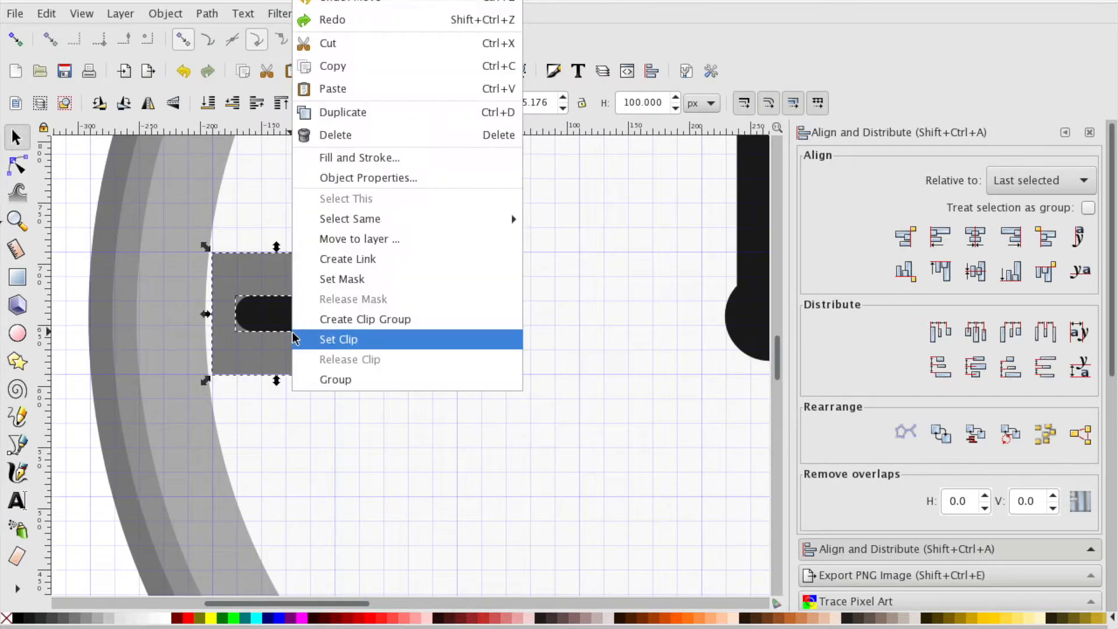
click(366, 111)
drag(269, 288, 572, 398)
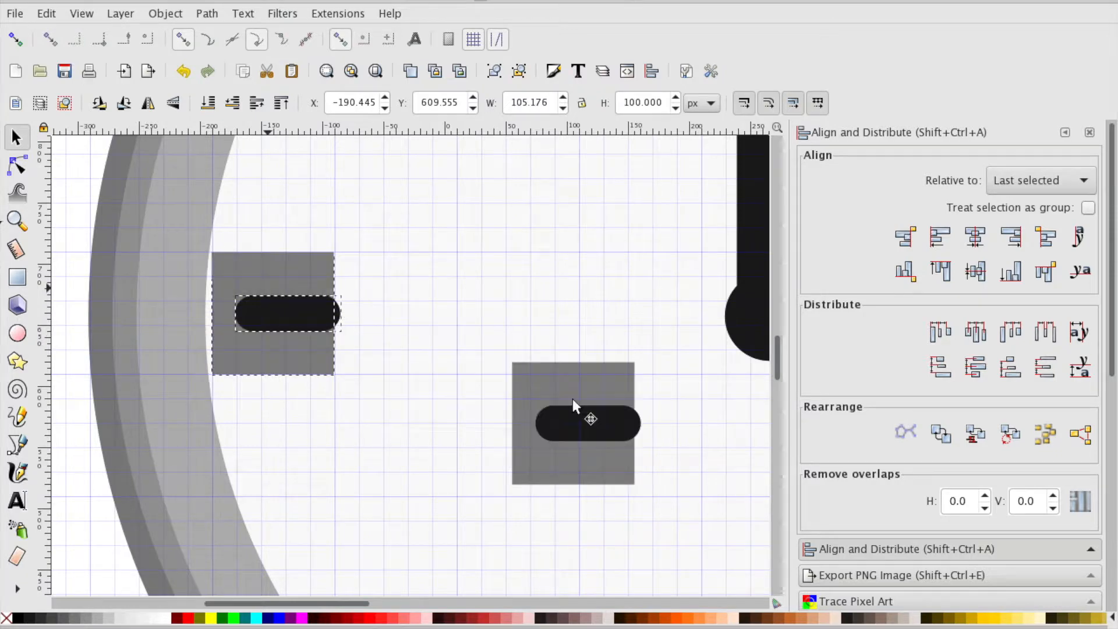
scroll(572, 398, right, 20)
scroll(572, 398, down, 18)
scroll(572, 398, up, 12)
scroll(571, 398, left, 20)
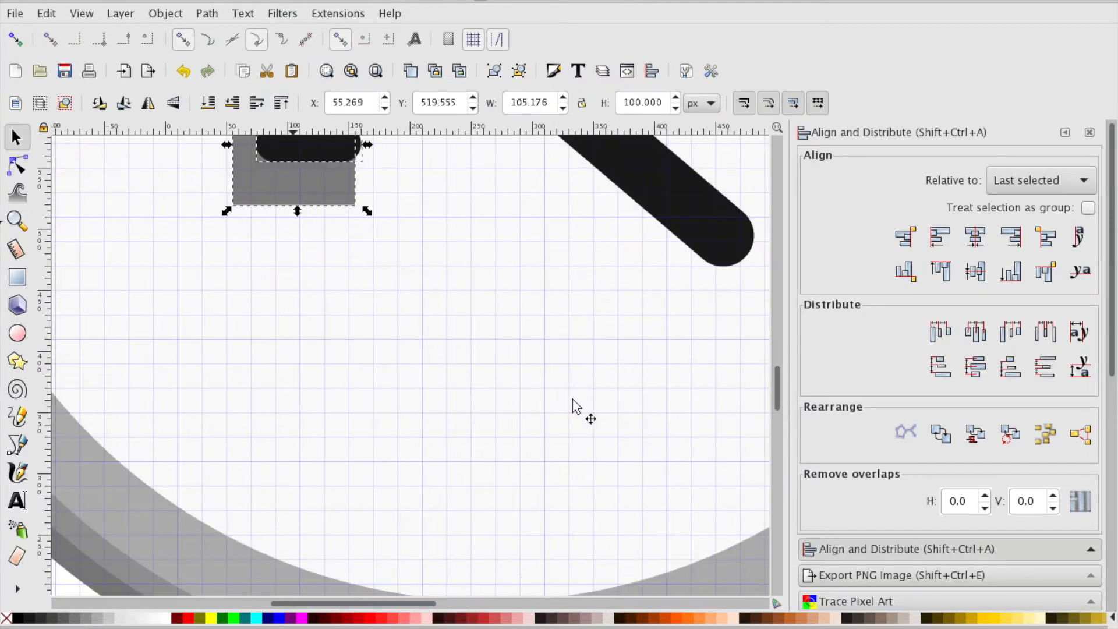
drag(297, 152, 508, 526)
Rotate the copied square and bar 90 degrees counter-clockwise and fit them at the ring's bottom inner edge, about X 210, Y 209 px
scroll(508, 527, down, 4)
drag(513, 376, 492, 379)
click(493, 379)
drag(558, 316, 399, 302)
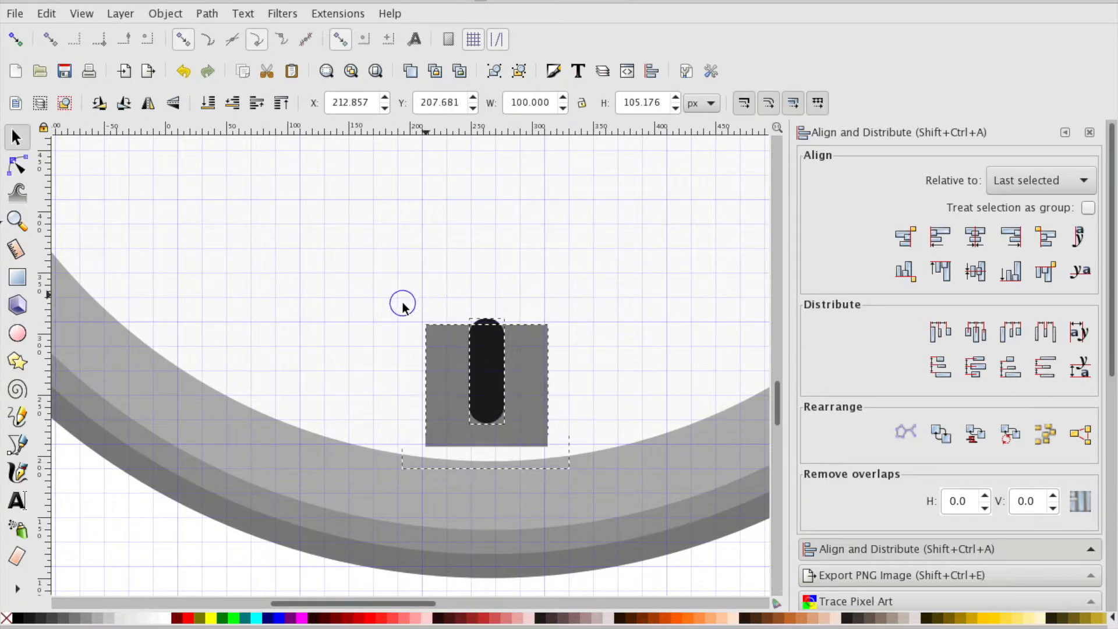
click(524, 353)
drag(524, 353, 523, 353)
click(585, 354)
Duplicate the bottom square and bar, and place the copies at the ring's right inner edge rotated 90 degrees counter-clockwise
key(minus)
key(minus)
key(minus)
click(436, 372)
shift+click(451, 377)
right_click(450, 377)
click(516, 114)
drag(449, 371, 579, 163)
click(624, 197)
click(555, 265)
Fine-tune the position of the right square and bar to about X 604.6, Y 611 px
scroll(554, 265, up, 6)
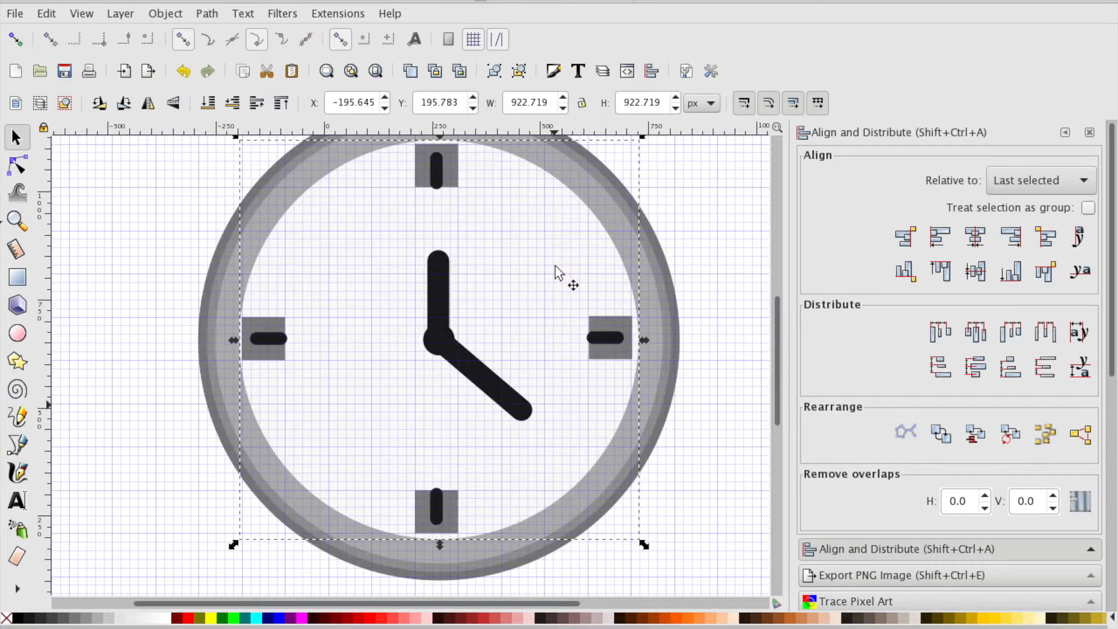
key(plus)
key(plus)
key(plus)
scroll(555, 265, right, 18)
click(555, 262)
shift+click(551, 281)
drag(551, 281, 545, 283)
click(431, 269)
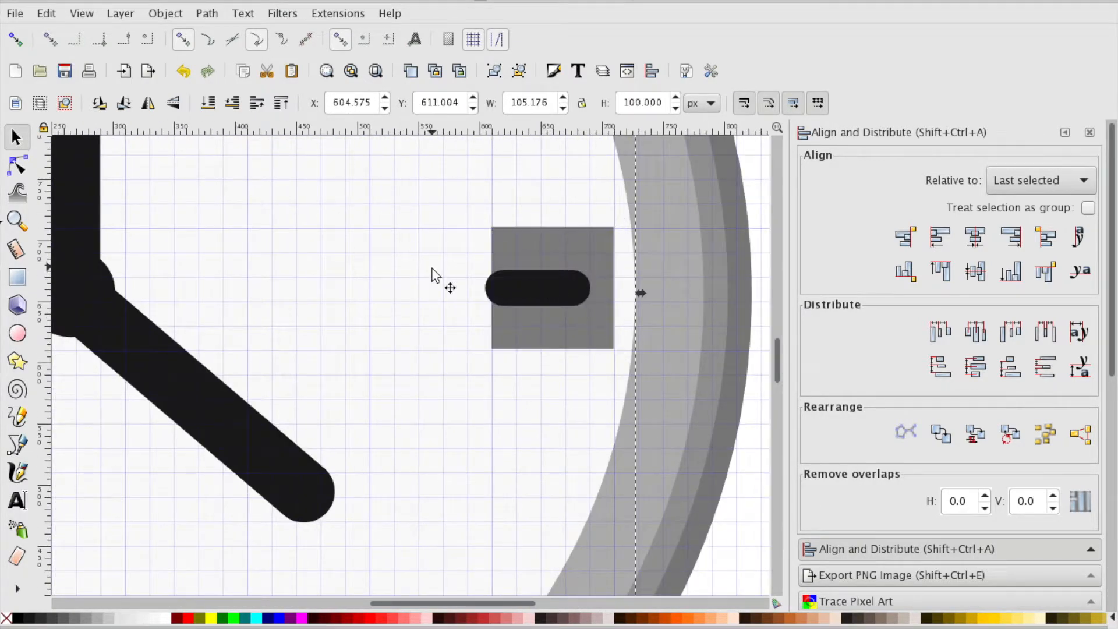
Delete the helper squares behind the right and top hour-marker bars
click(586, 240)
right_click(586, 241)
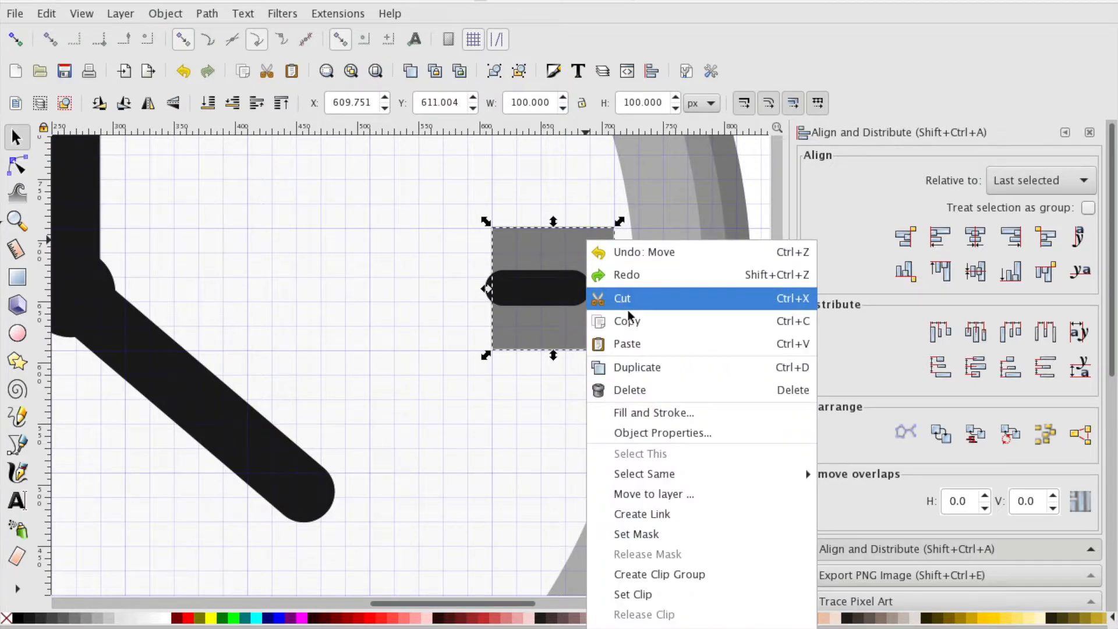
click(637, 391)
scroll(445, 273, up, 18)
scroll(445, 274, left, 10)
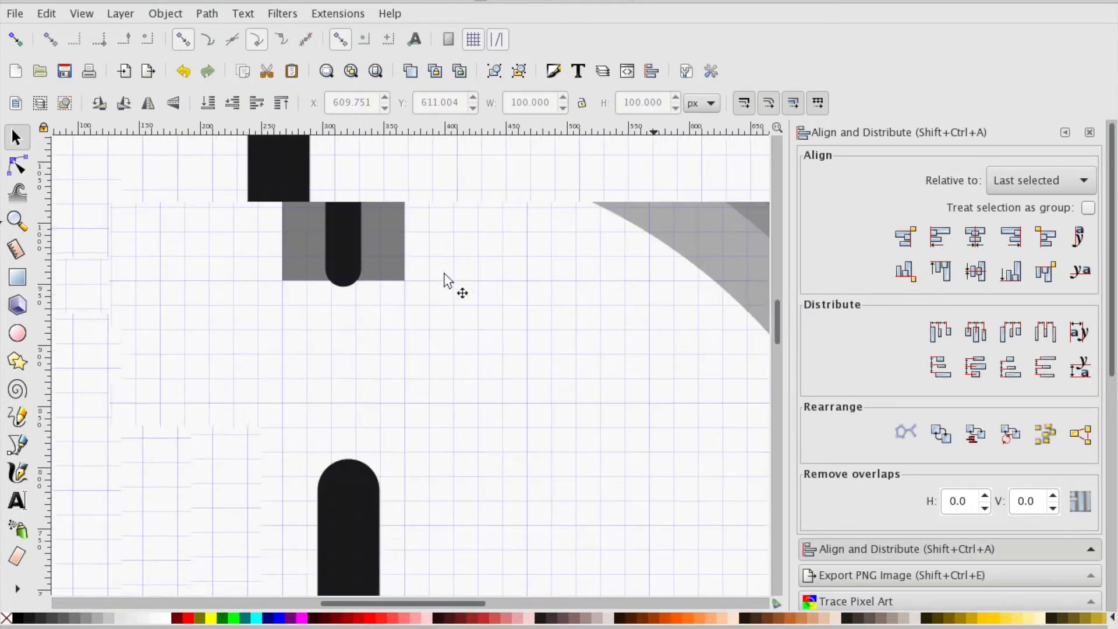
click(466, 396)
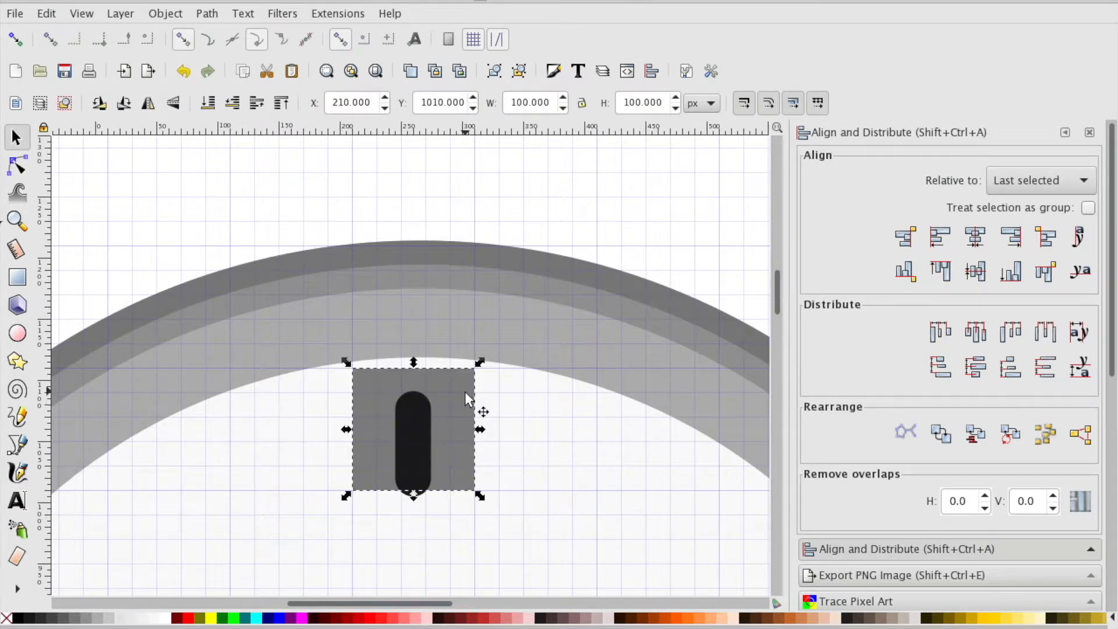
key(Delete)
Delete the helper squares behind the left and bottom hour-marker bars
scroll(466, 393, down, 5)
scroll(465, 394, left, 10)
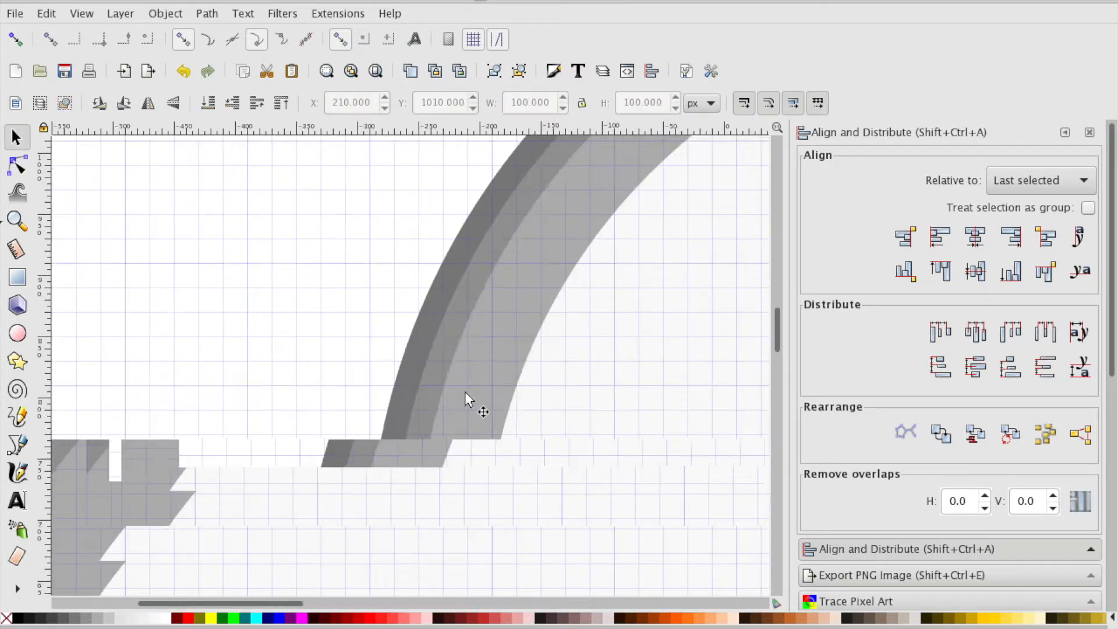
scroll(466, 396, up, 5)
scroll(465, 396, right, 5)
click(568, 346)
key(Delete)
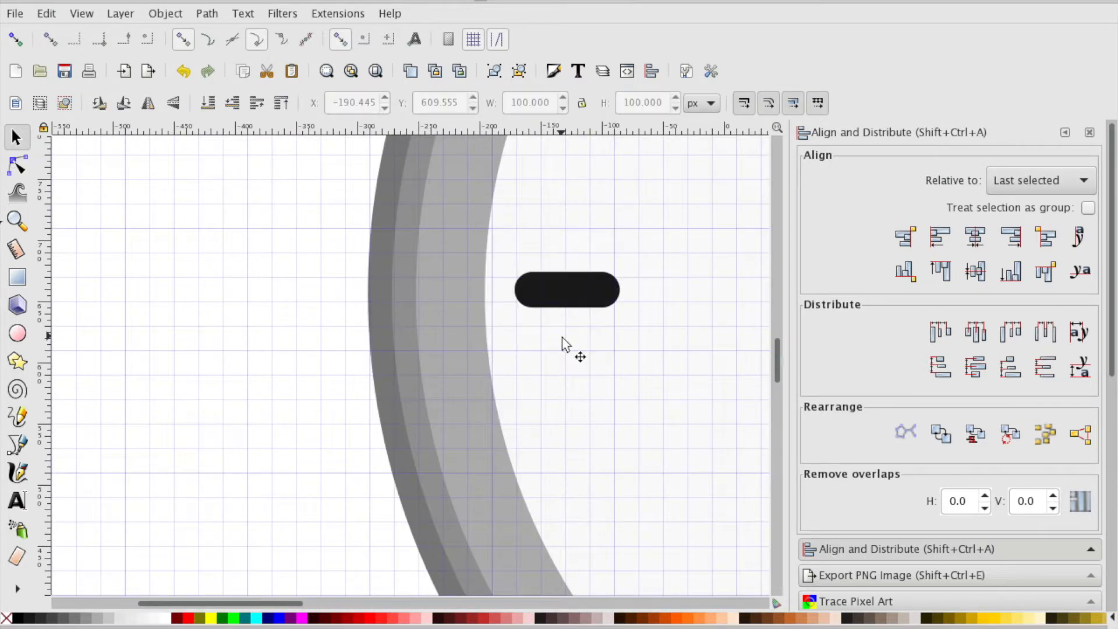
scroll(565, 345, down, 3)
scroll(565, 345, right, 8)
scroll(565, 345, down, 3)
scroll(565, 345, right, 8)
click(315, 341)
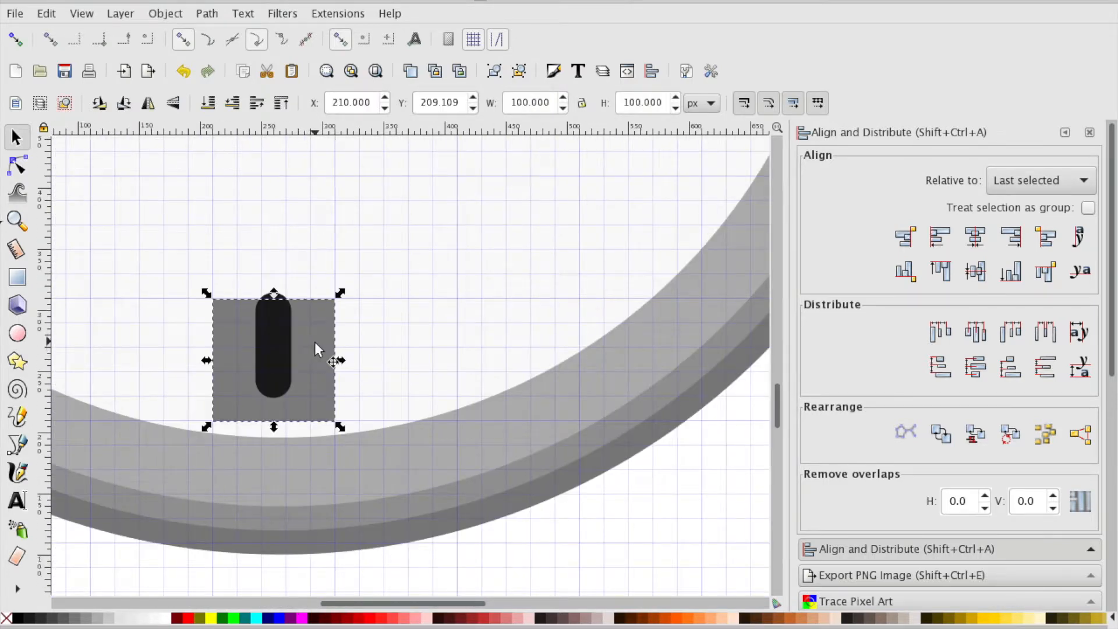
key(Delete)
Look over the whole clock and the placement of its four hour-marker bars
key(minus)
key(minus)
key(minus)
key(minus)
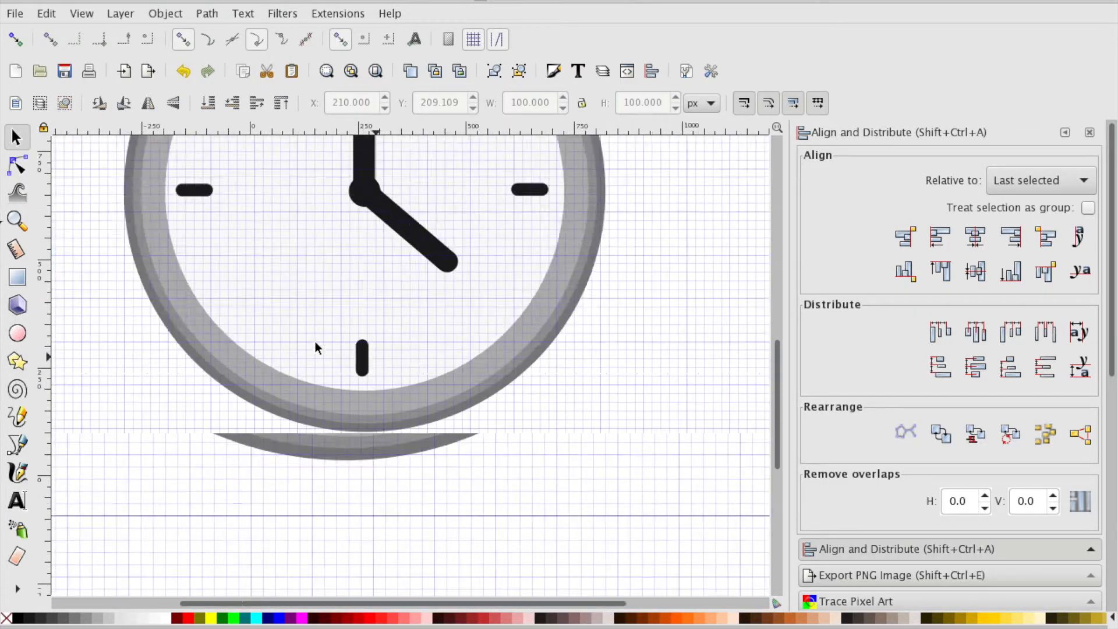
scroll(316, 341, up, 6)
scroll(316, 348, down, 3)
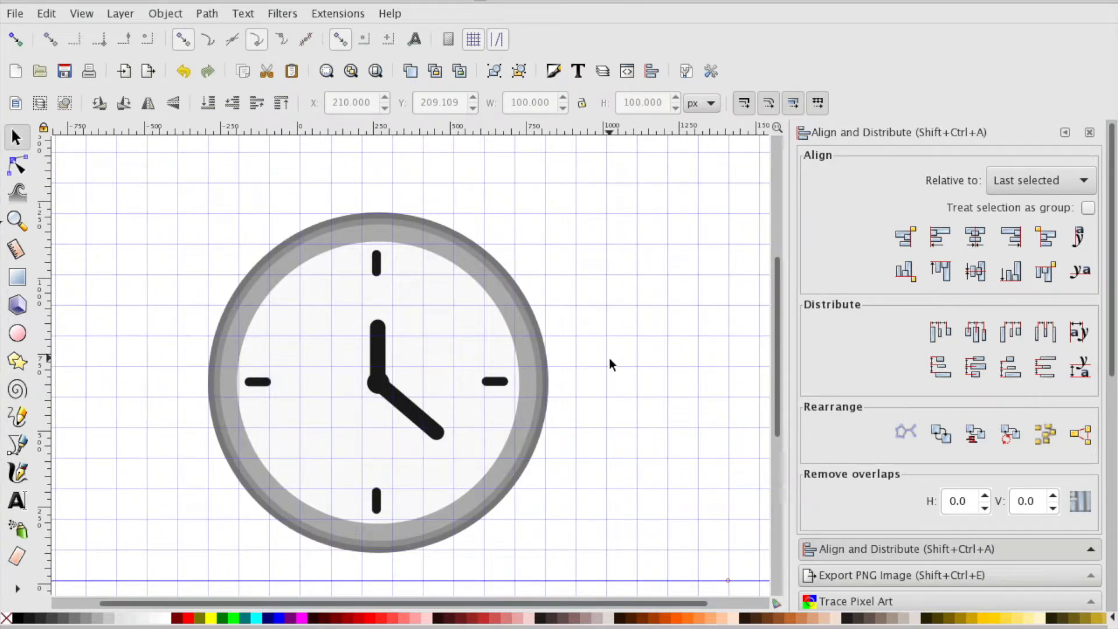
scroll(610, 358, left, 2)
scroll(609, 357, left, 4)
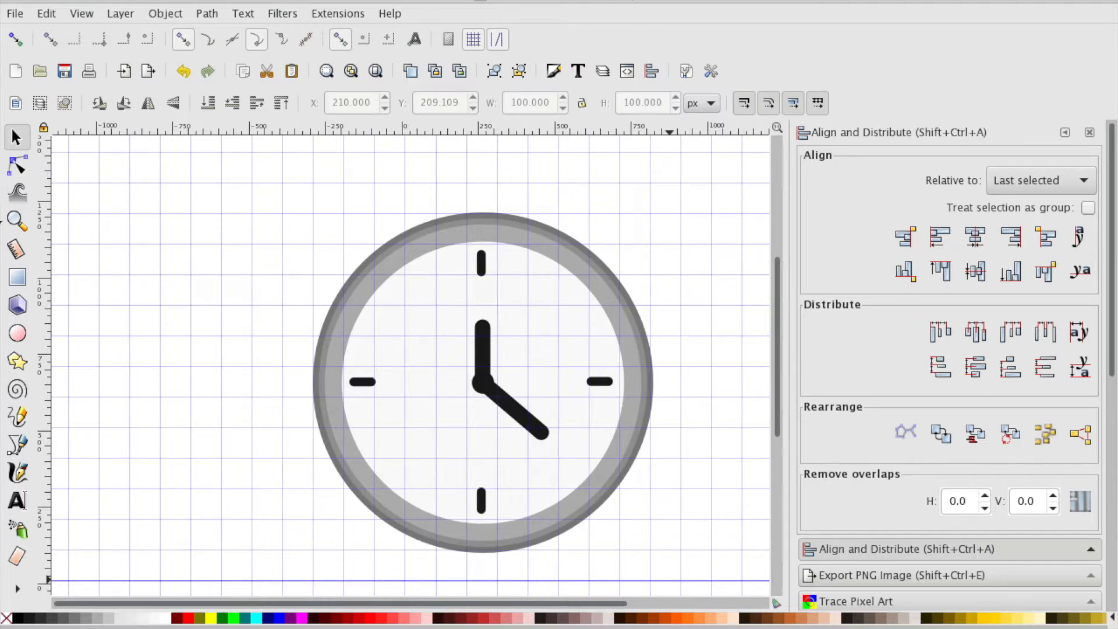
Duplicate the vertical clock hand and fill the copy with light grey
click(482, 346)
click(519, 357)
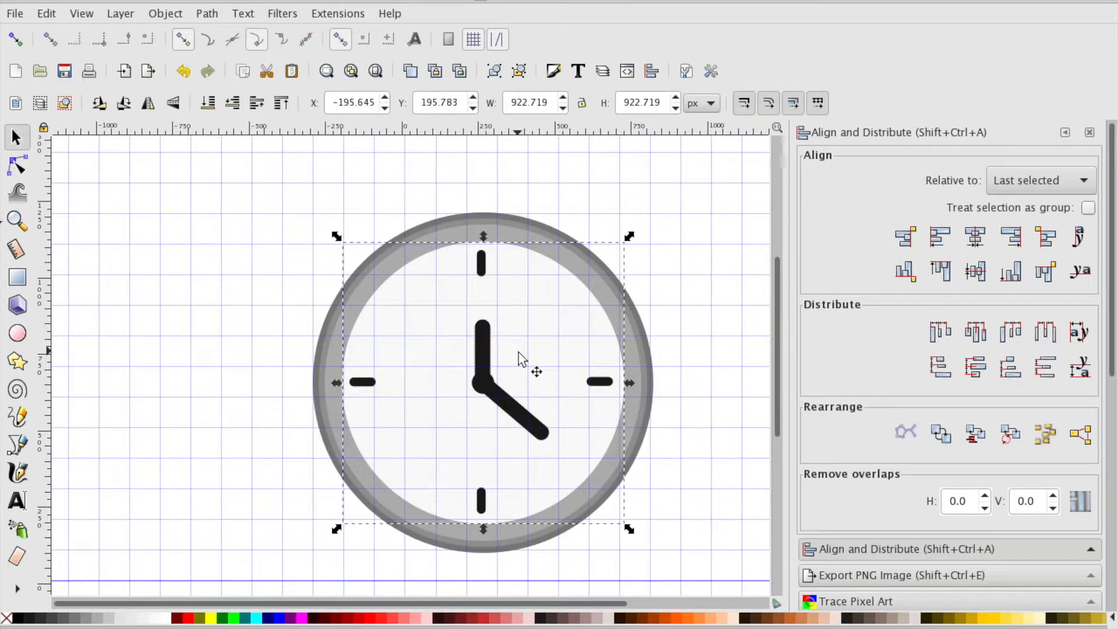
key(plus)
key(plus)
key(plus)
key(plus)
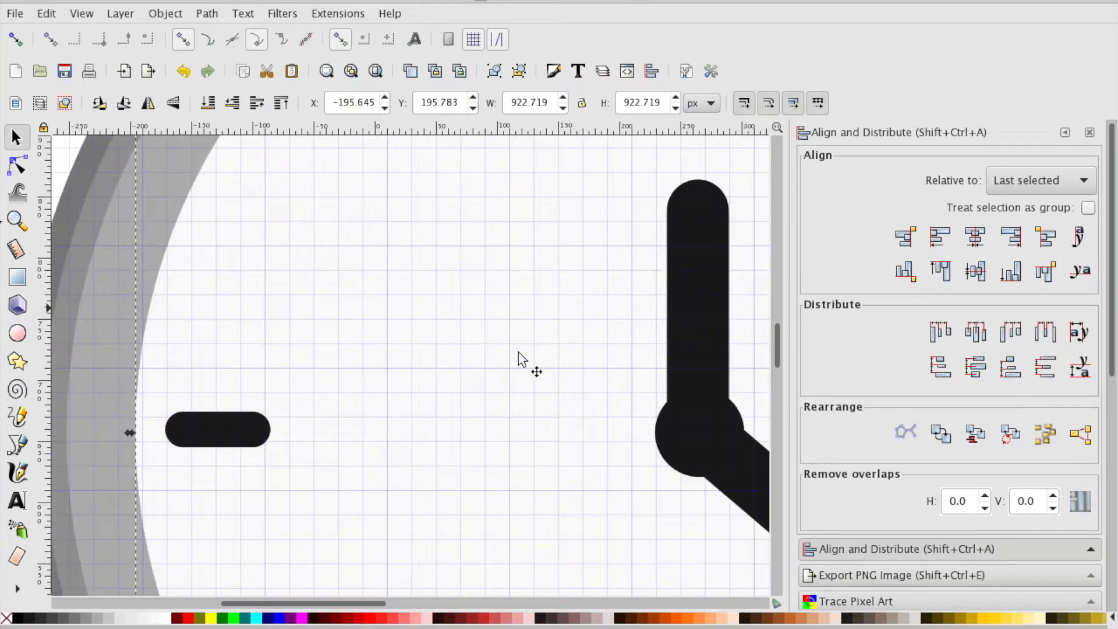
scroll(520, 360, right, 8)
click(489, 318)
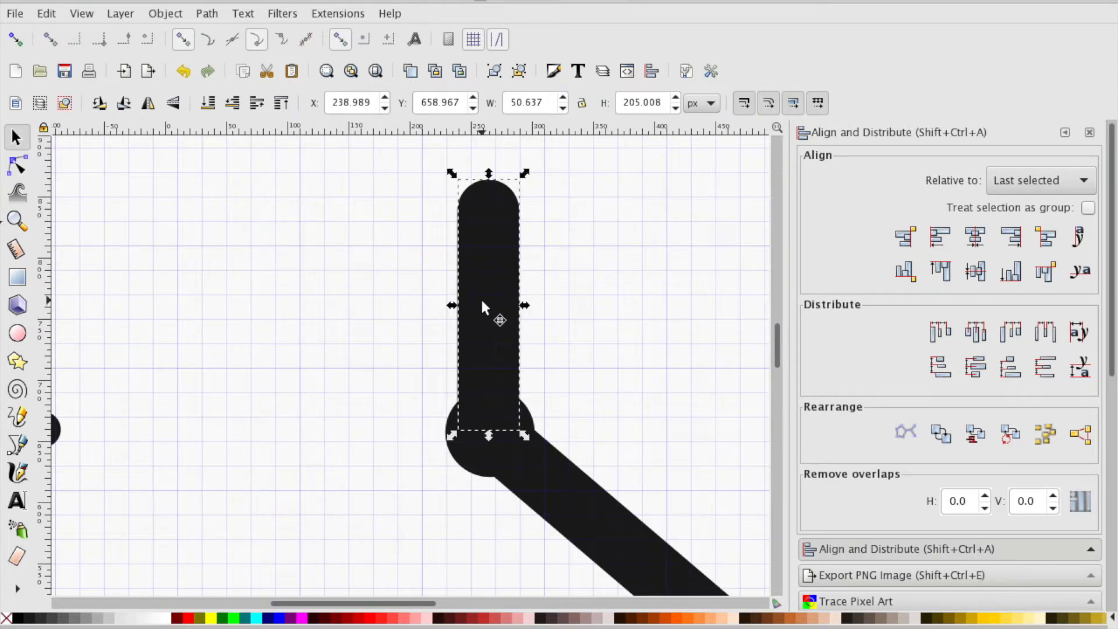
right_click(497, 255)
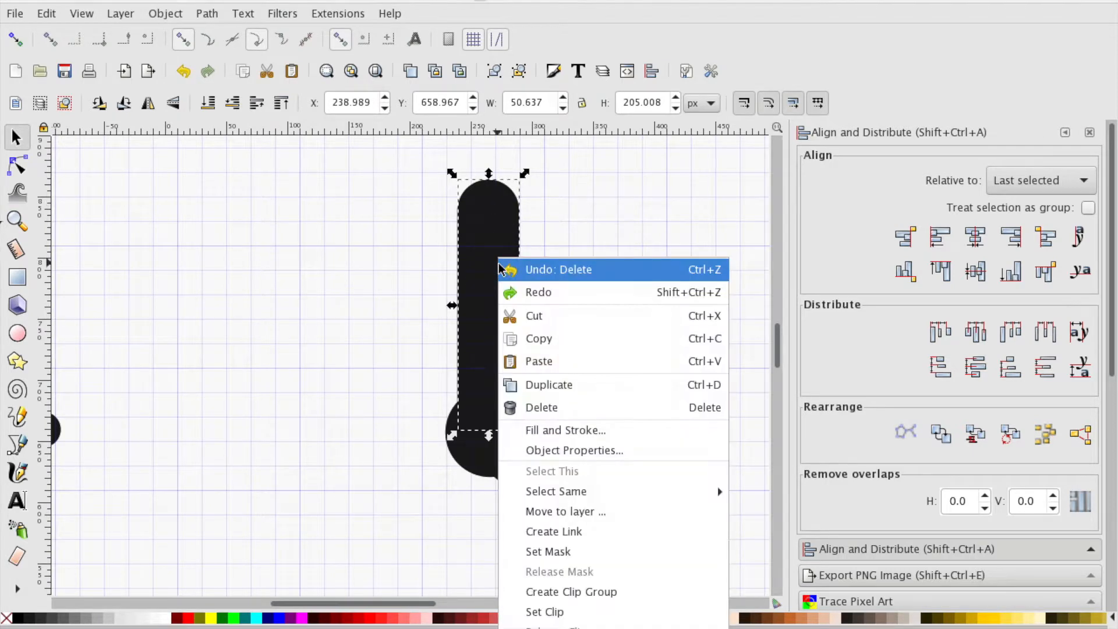
click(541, 390)
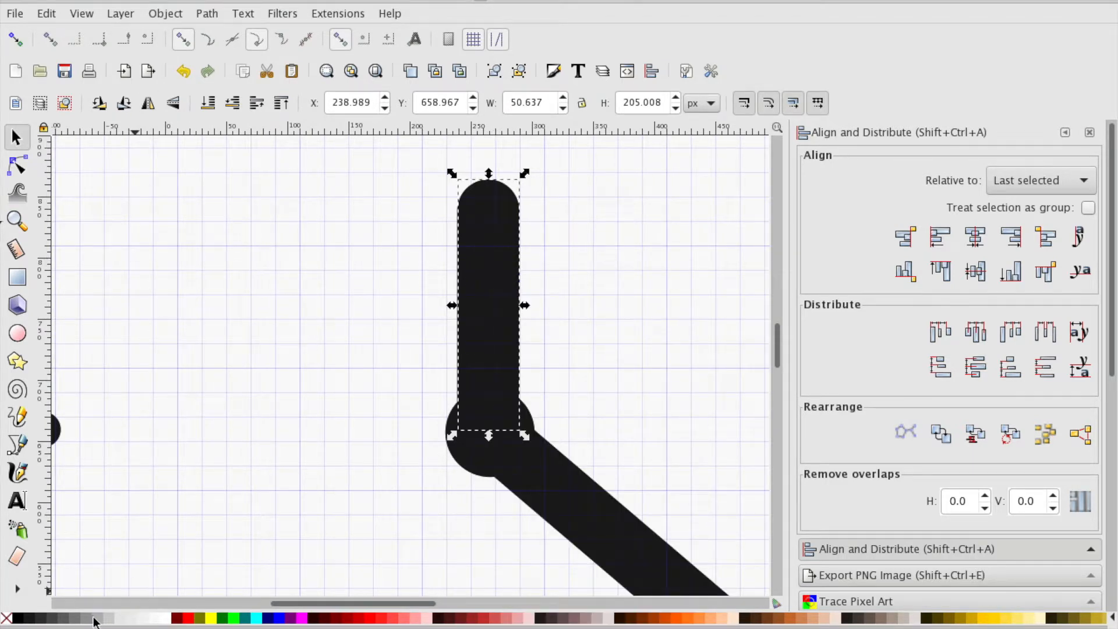
click(97, 619)
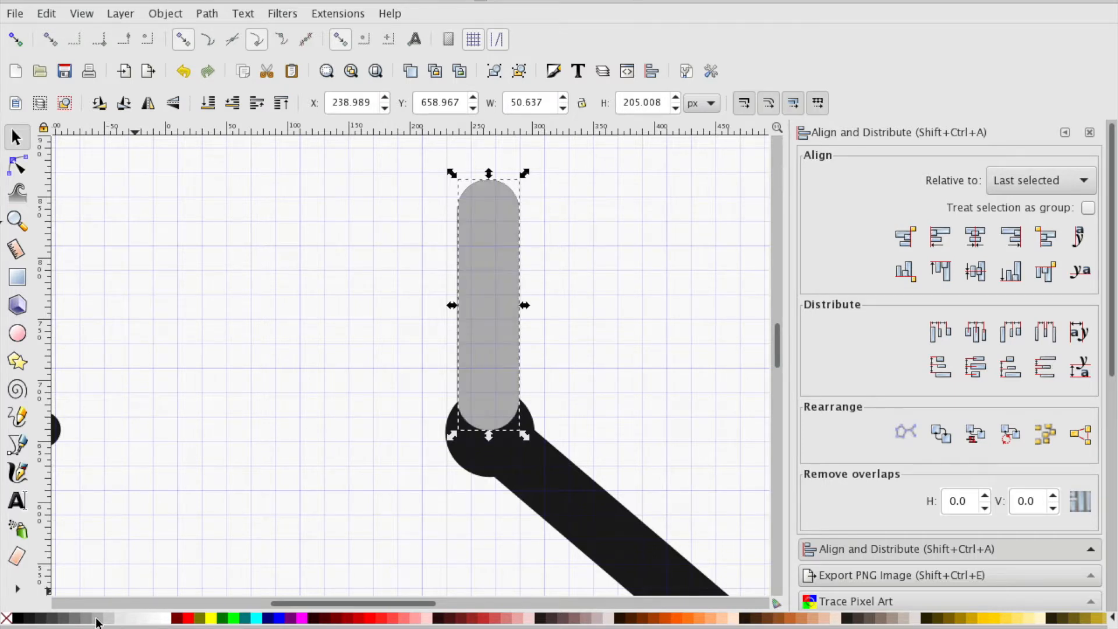
Tilt the grey copy slightly counter-clockwise about its lower end and stack it just behind the black vertical hand
click(487, 239)
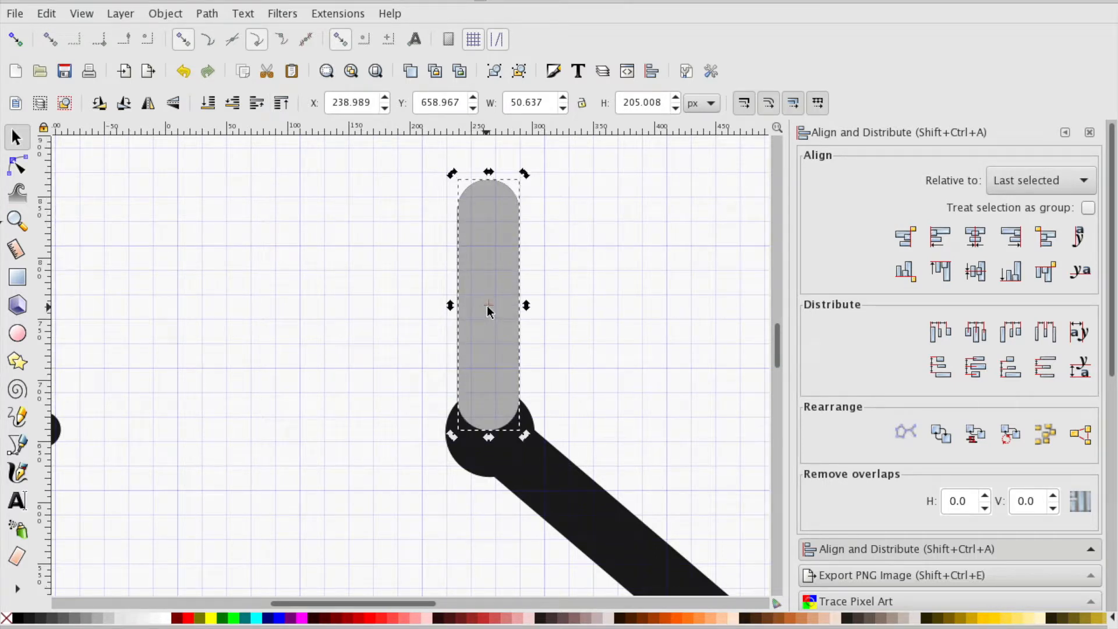
drag(490, 305, 489, 433)
mouse_move(524, 173)
mouse_down()
mouse_move(491, 175)
mouse_move(508, 178)
mouse_up()
click(232, 103)
click(232, 103)
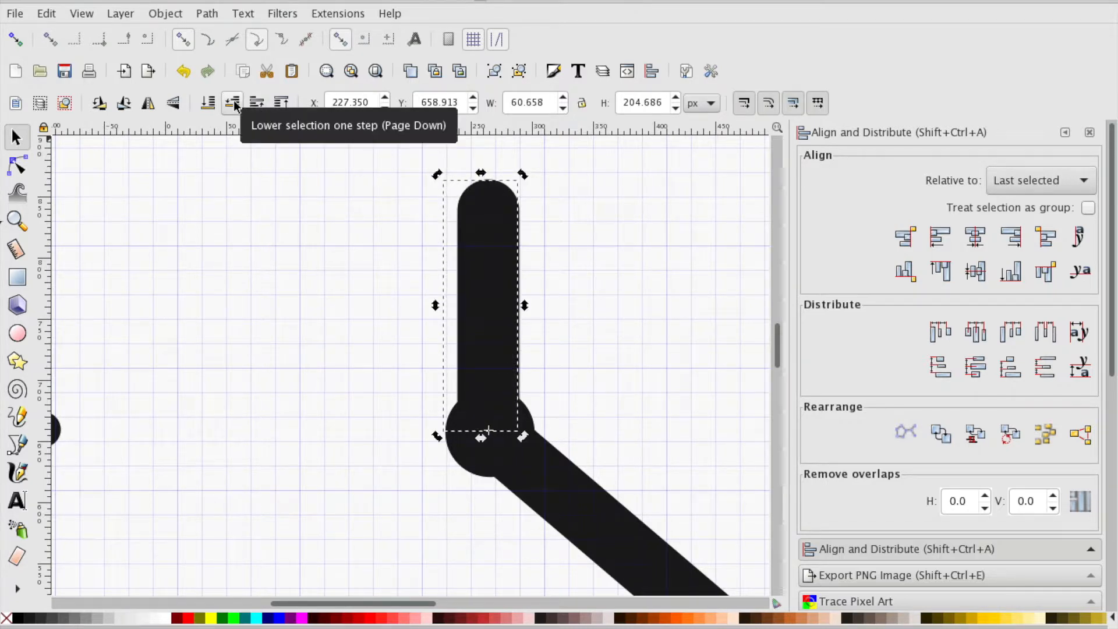
click(257, 103)
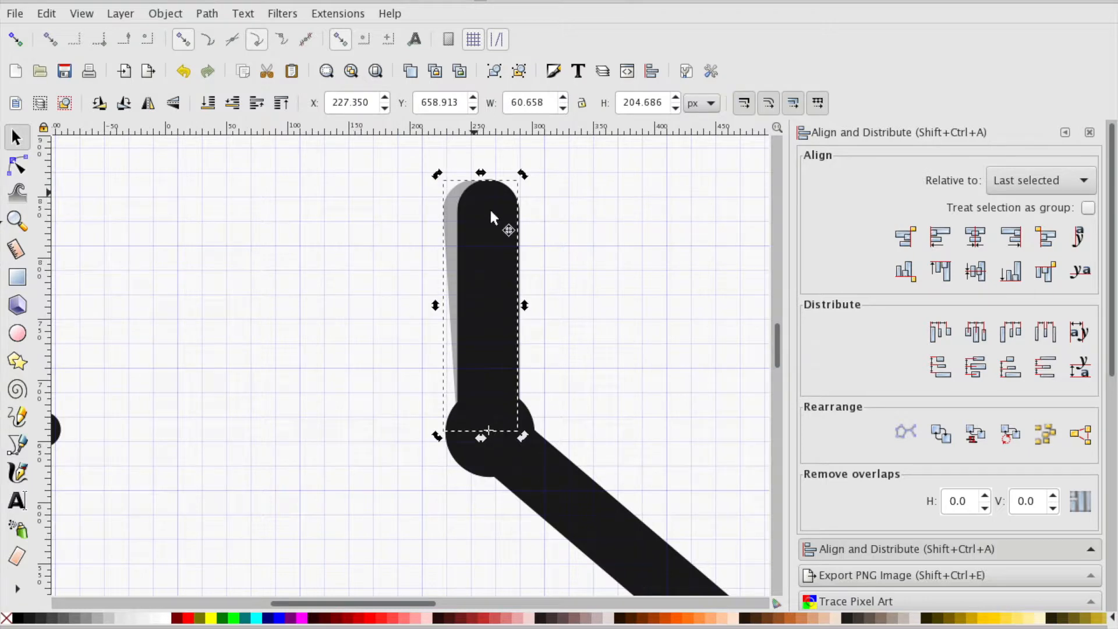
Duplicate the diagonal clock hand and fill the copy with the same light grey
scroll(323, 270, right, 10)
scroll(323, 269, down, 8)
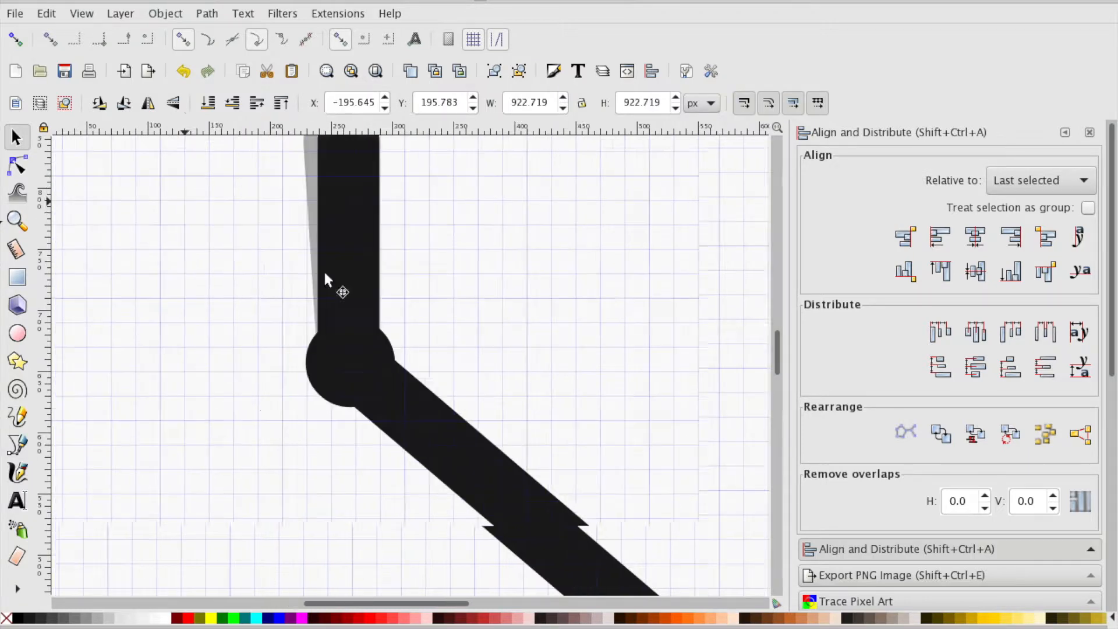
click(324, 278)
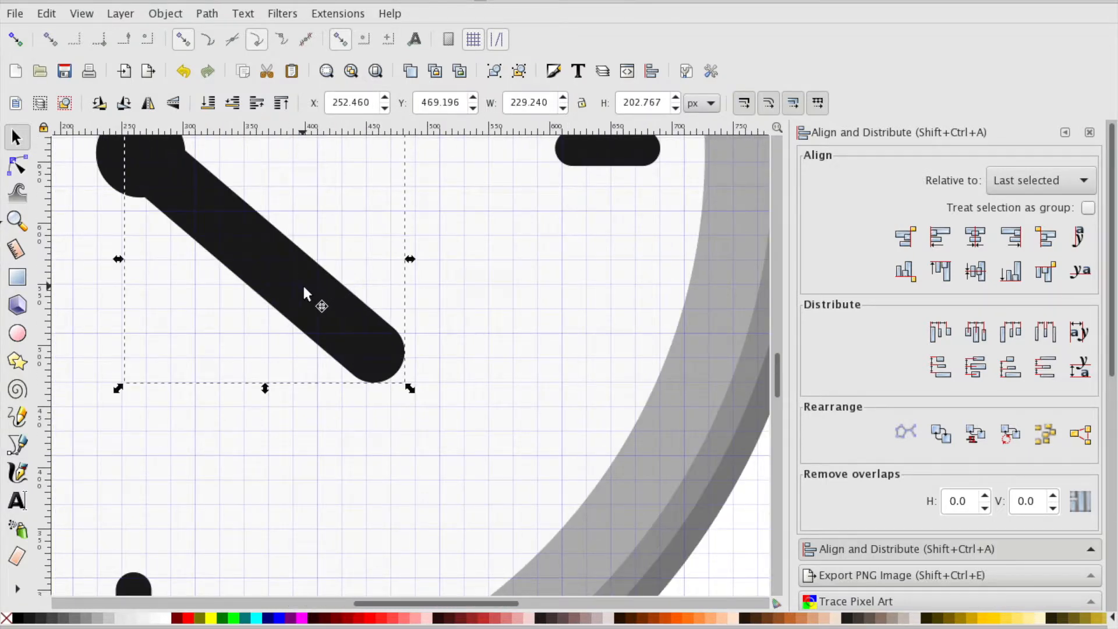
right_click(304, 291)
click(362, 385)
scroll(289, 350, left, 3)
scroll(289, 350, up, 3)
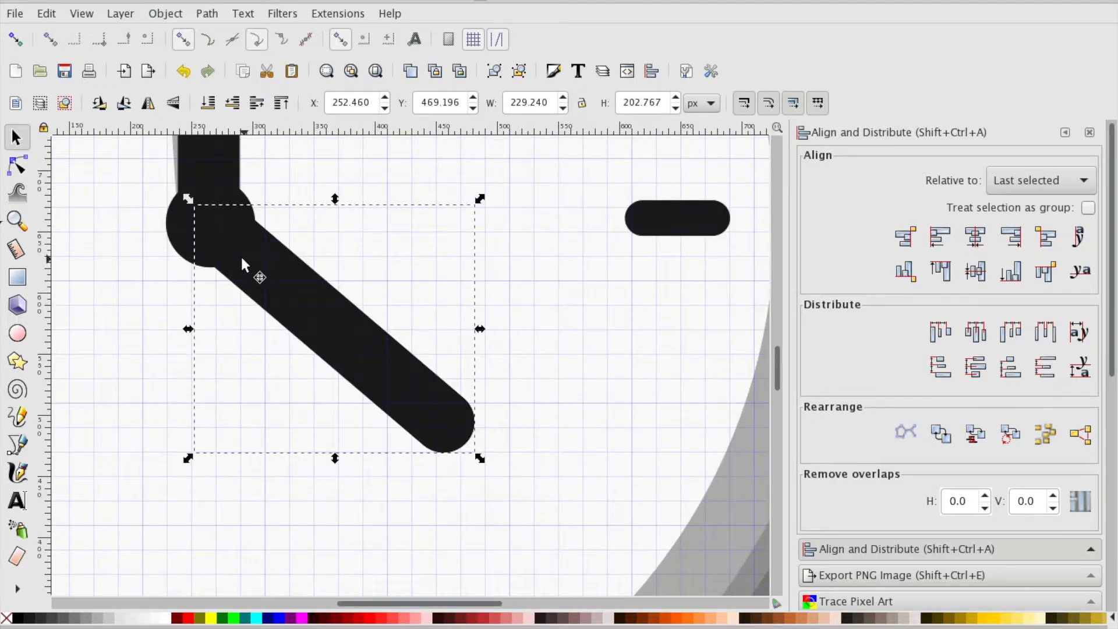
click(97, 622)
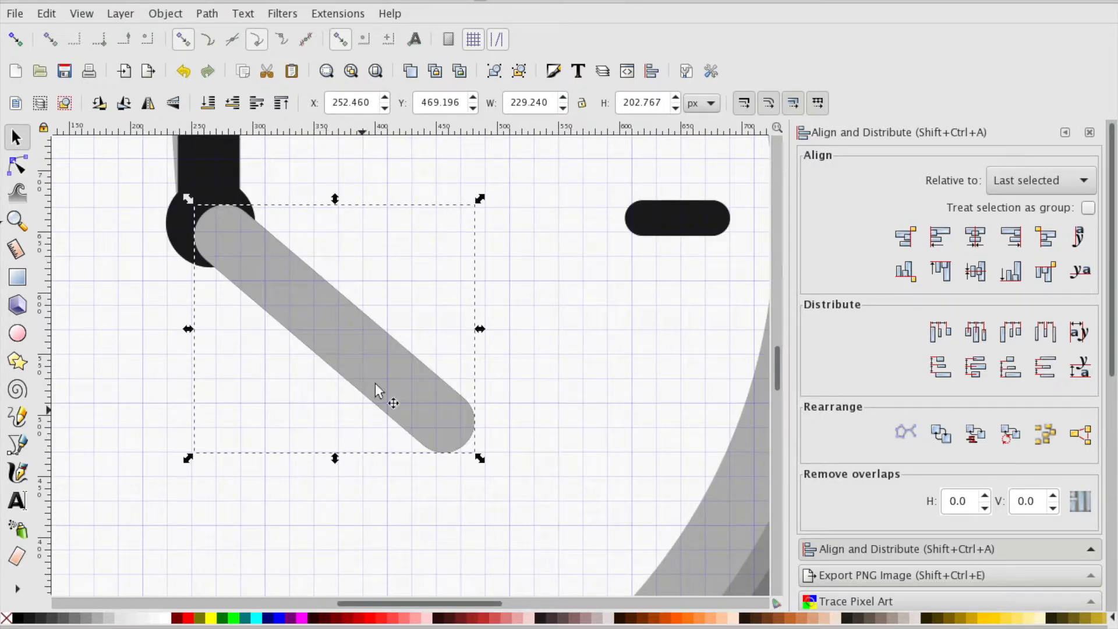
Rotate the grey copy slightly clockwise about the clock's hub and lower it behind the black diagonal hand
click(296, 289)
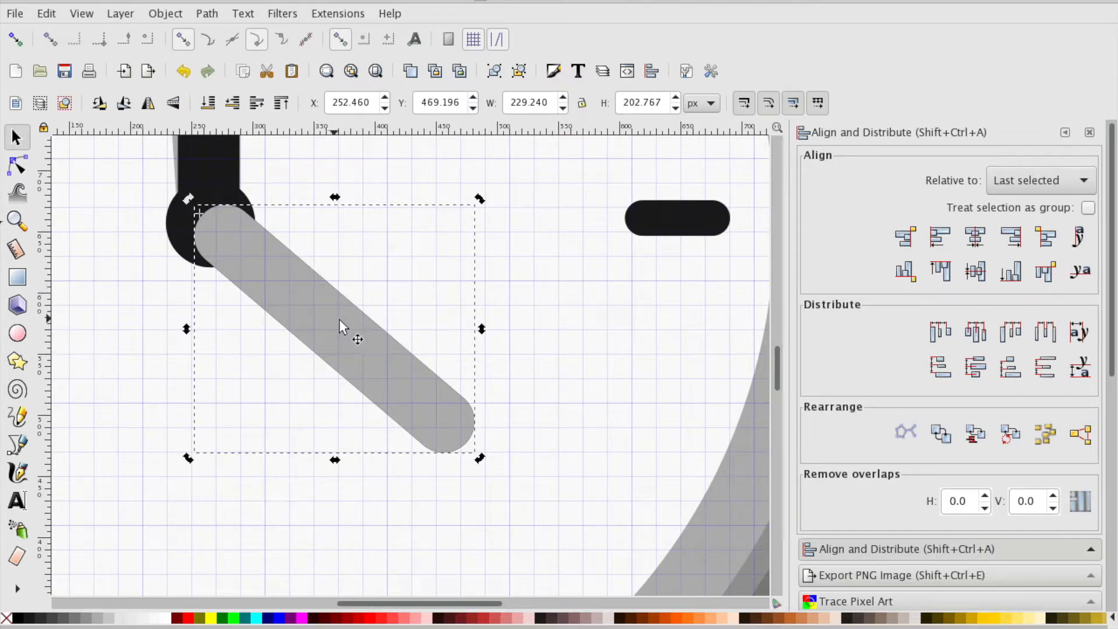
drag(337, 326, 200, 215)
drag(202, 215, 207, 226)
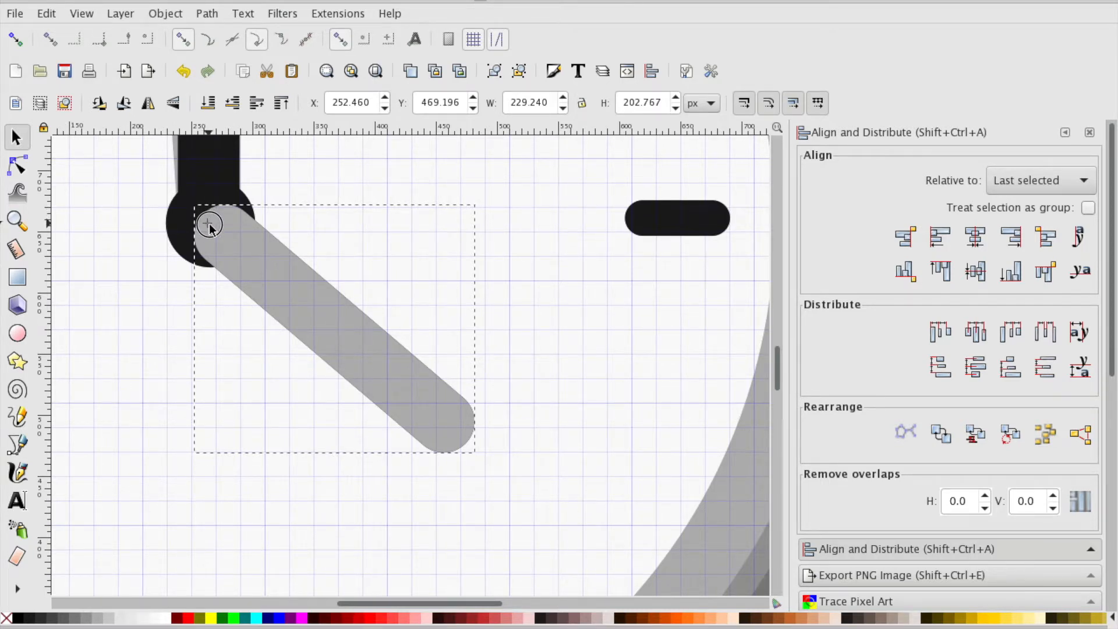
drag(208, 227, 208, 227)
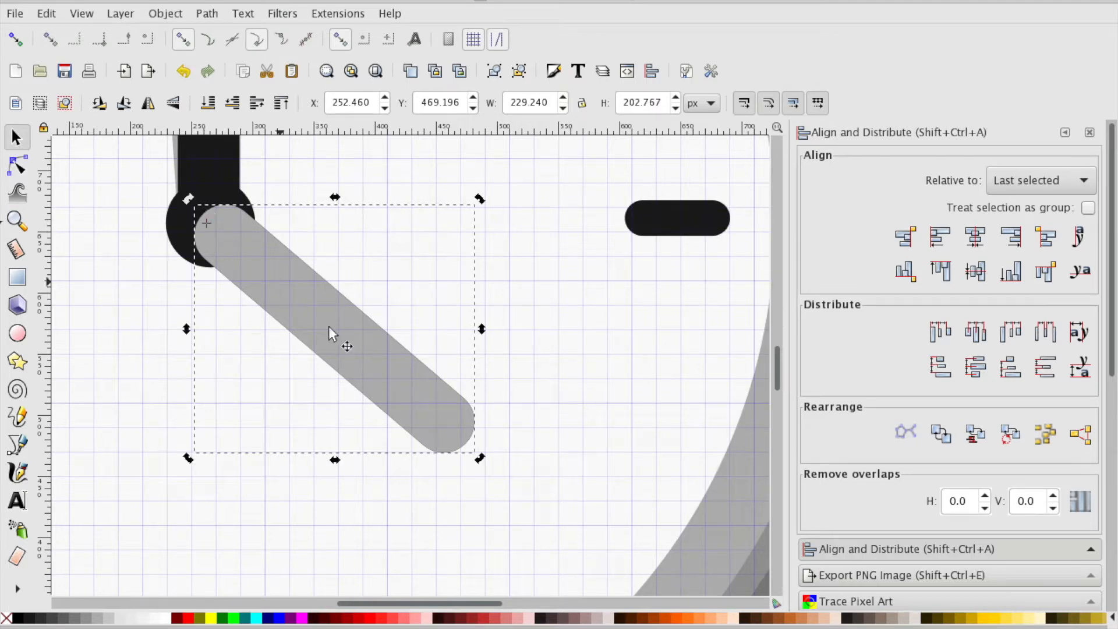
drag(481, 462, 467, 469)
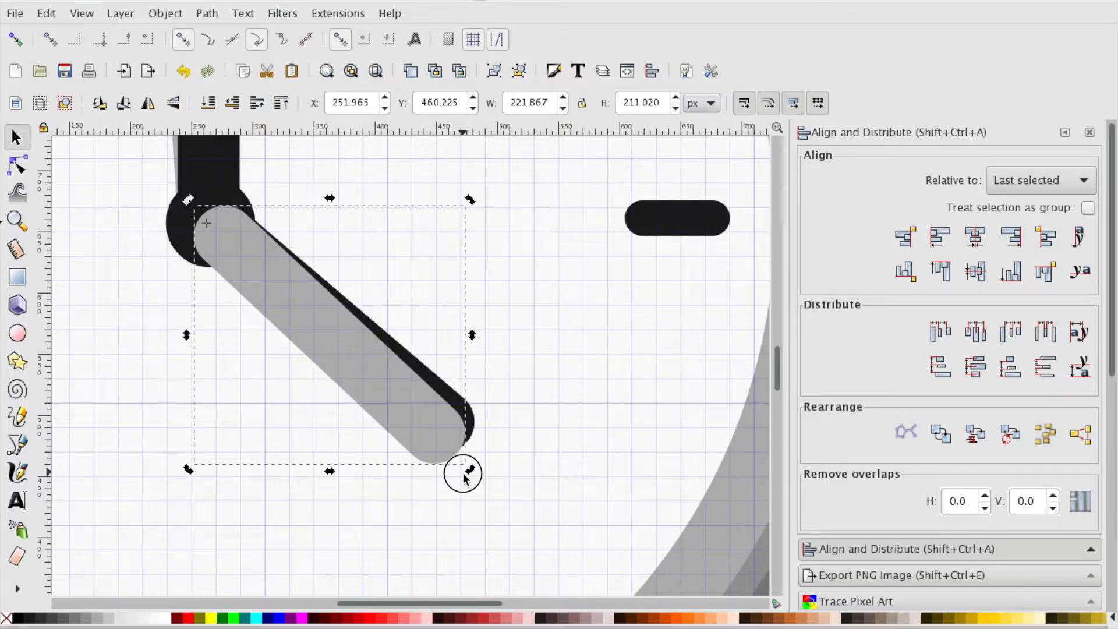
drag(469, 473, 467, 474)
click(235, 104)
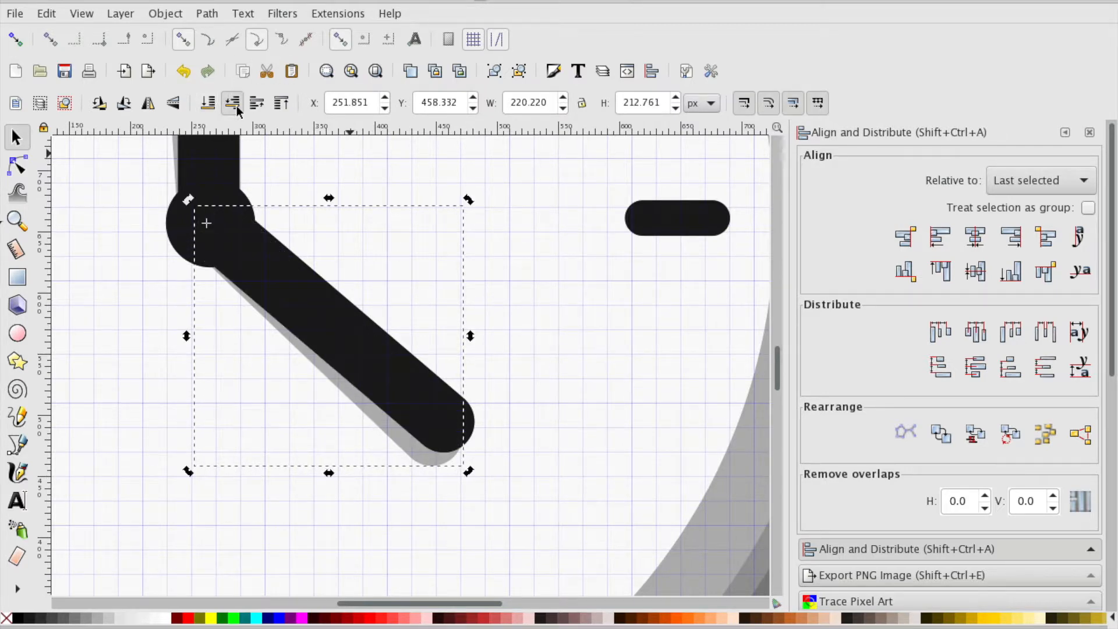
Rotate the diagonal hand's grey shadow a little further clockwise about the hub so more of it shows
click(515, 358)
key(minus)
key(minus)
key(minus)
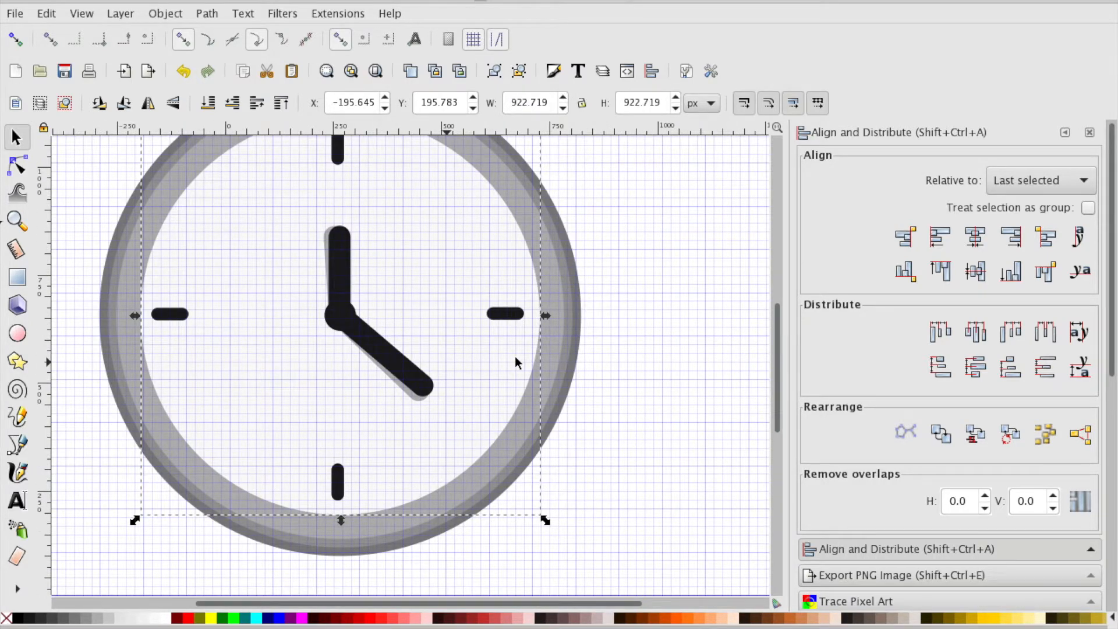
key(plus)
key(plus)
key(plus)
key(plus)
click(373, 456)
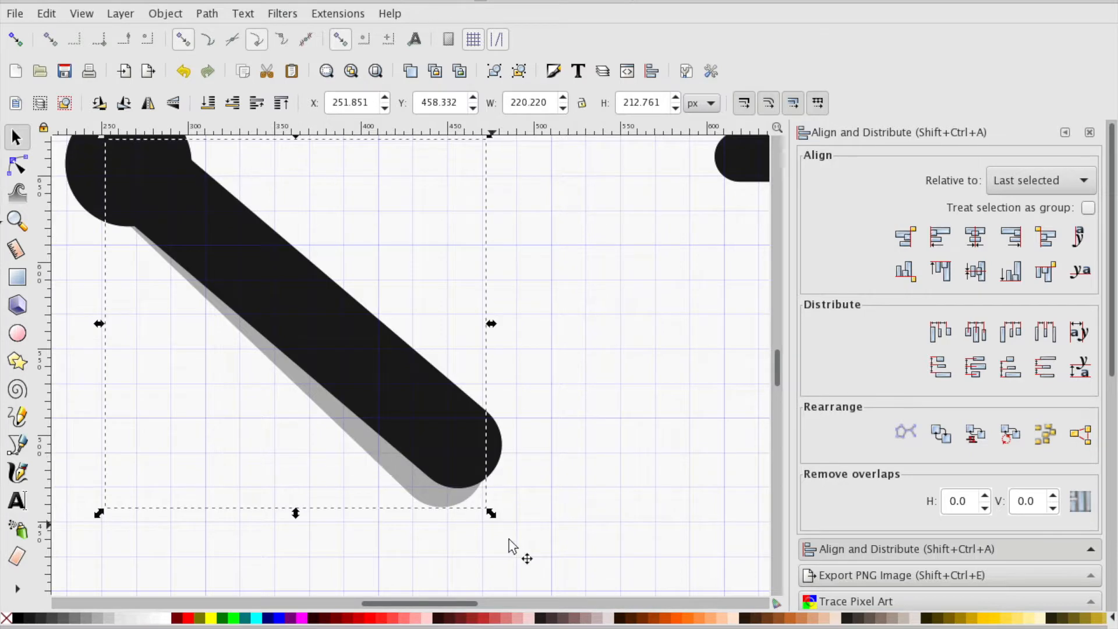
drag(491, 514, 478, 523)
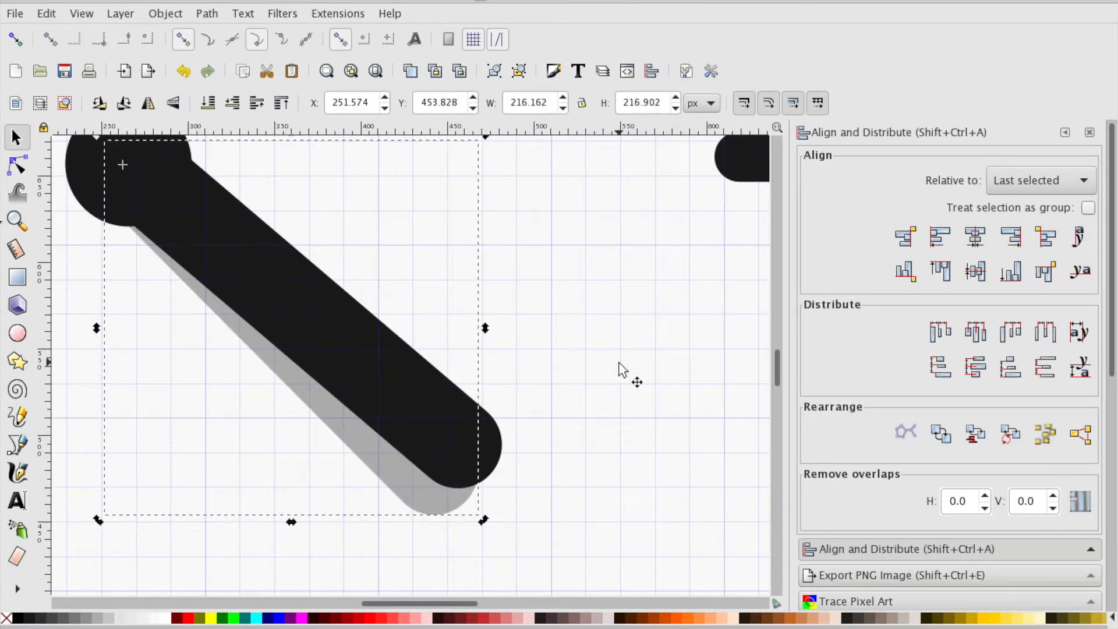
Look over the whole clock and compare its rim shading with the reference image
scroll(619, 364, up, 20)
scroll(619, 364, left, 12)
scroll(619, 364, down, 6)
click(620, 357)
key(minus)
key(minus)
key(minus)
key(minus)
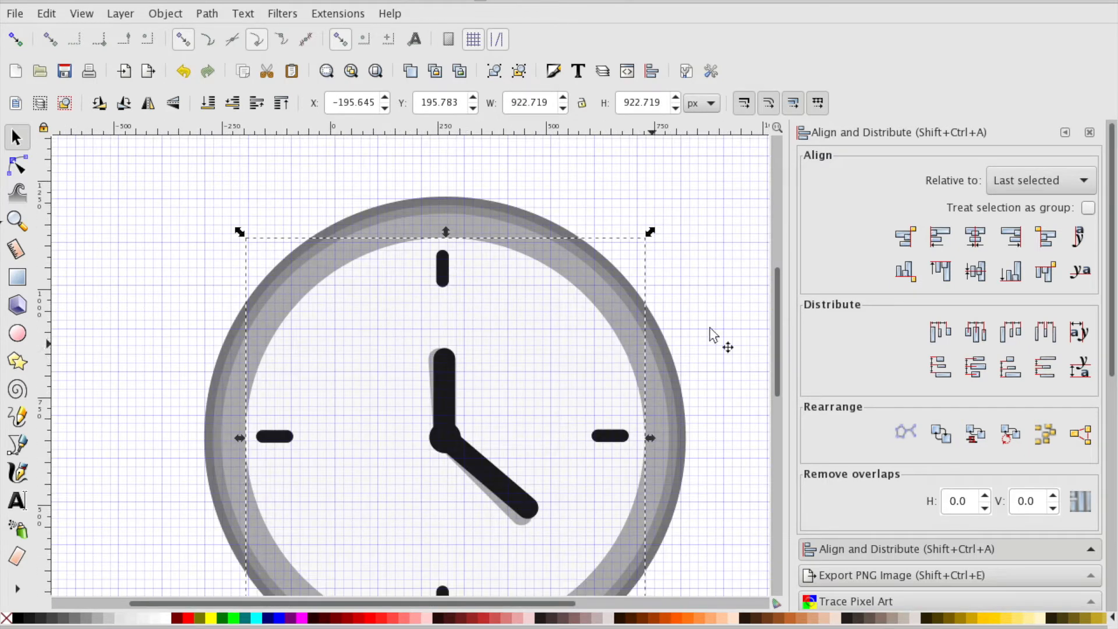
click(746, 303)
scroll(746, 303, down, 4)
scroll(747, 303, right, 2)
scroll(747, 303, up, 3)
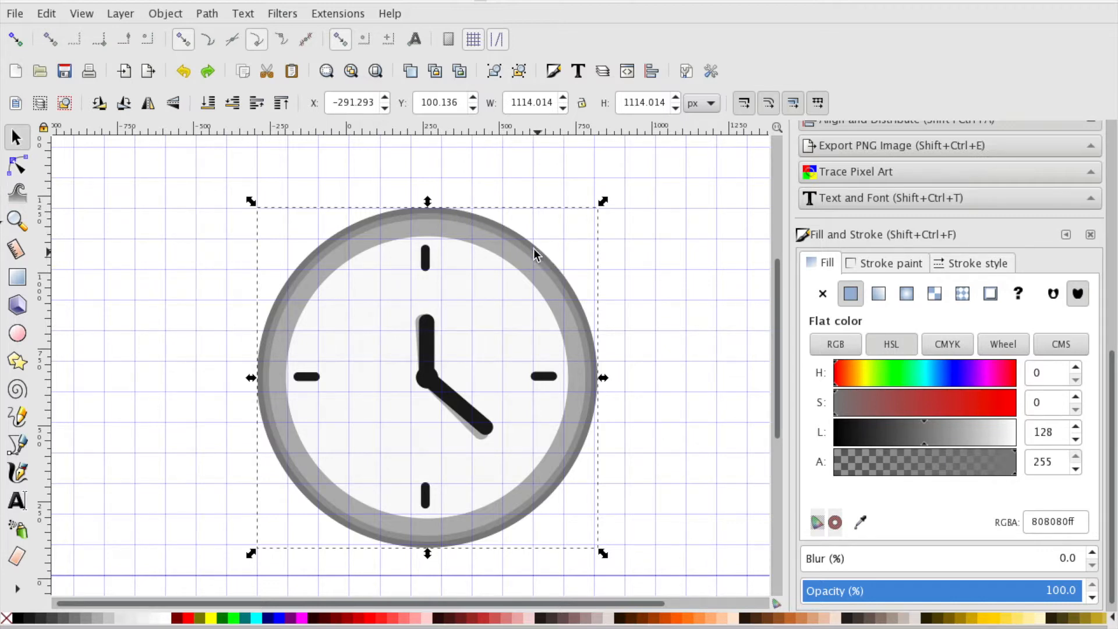
click(1042, 614)
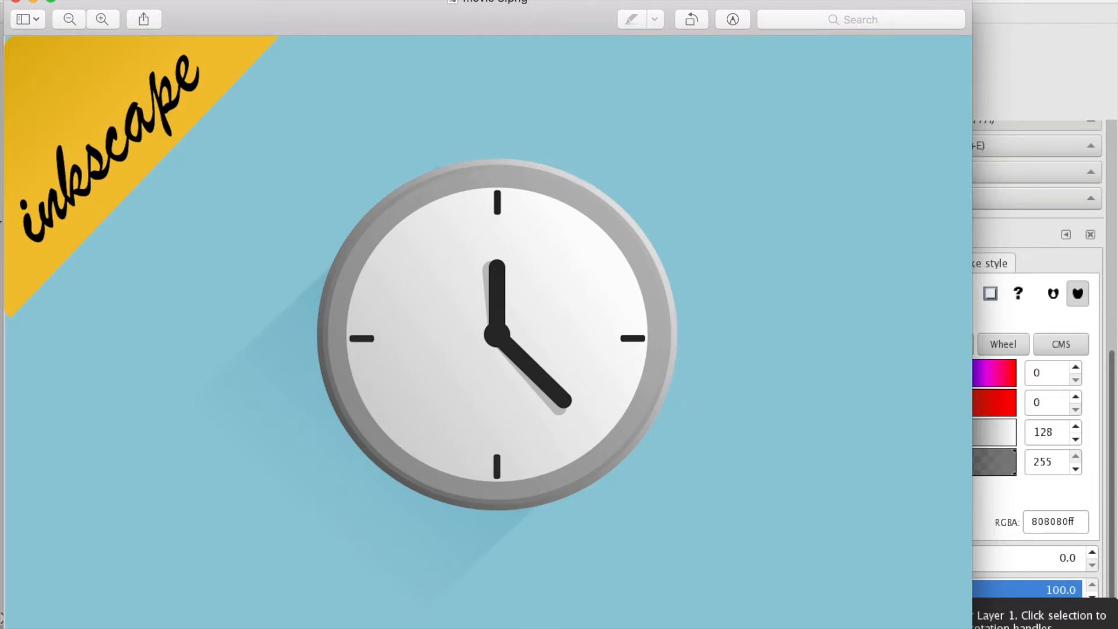
click(33, 2)
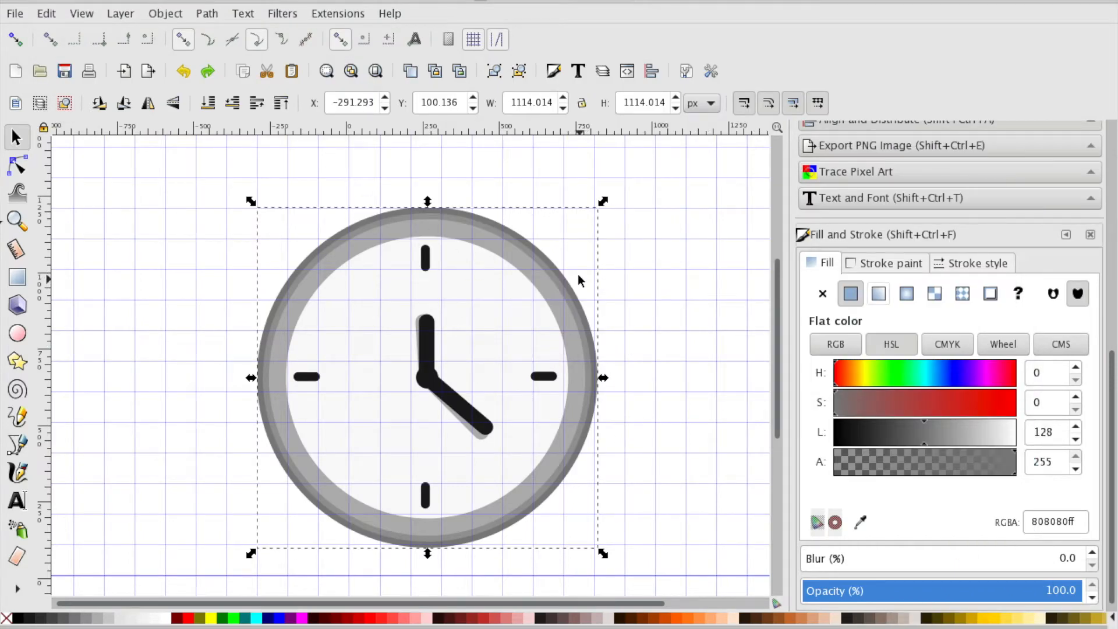
Duplicate the outermost dark grey circle, fill the copy with near-white f9f9f9, and send it to the bottom of the stack
click(694, 208)
click(549, 259)
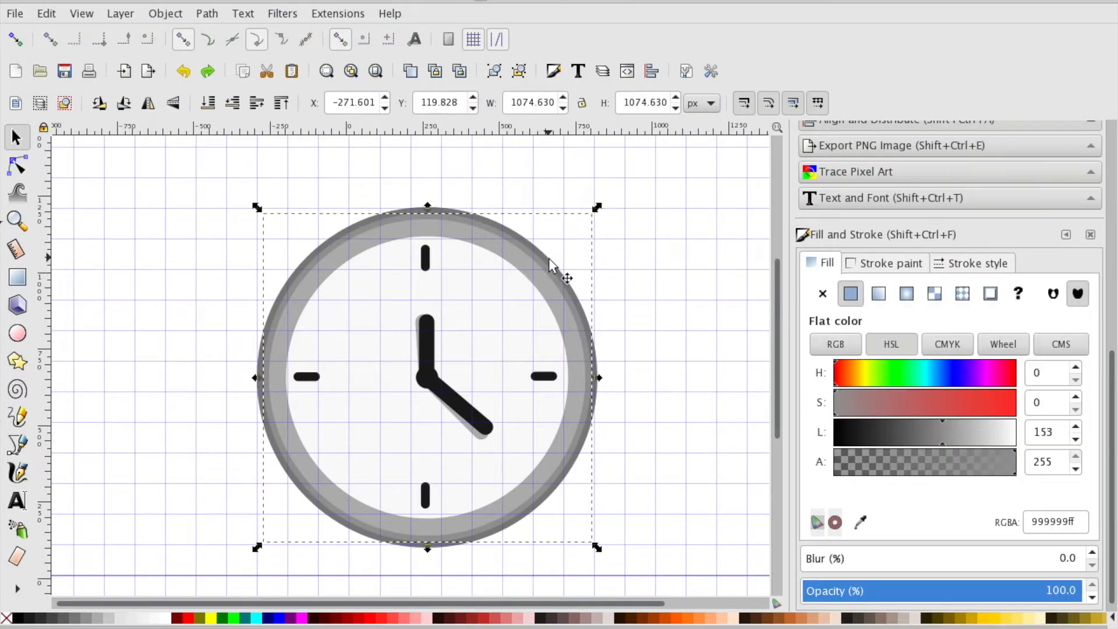
scroll(549, 265, up, 3)
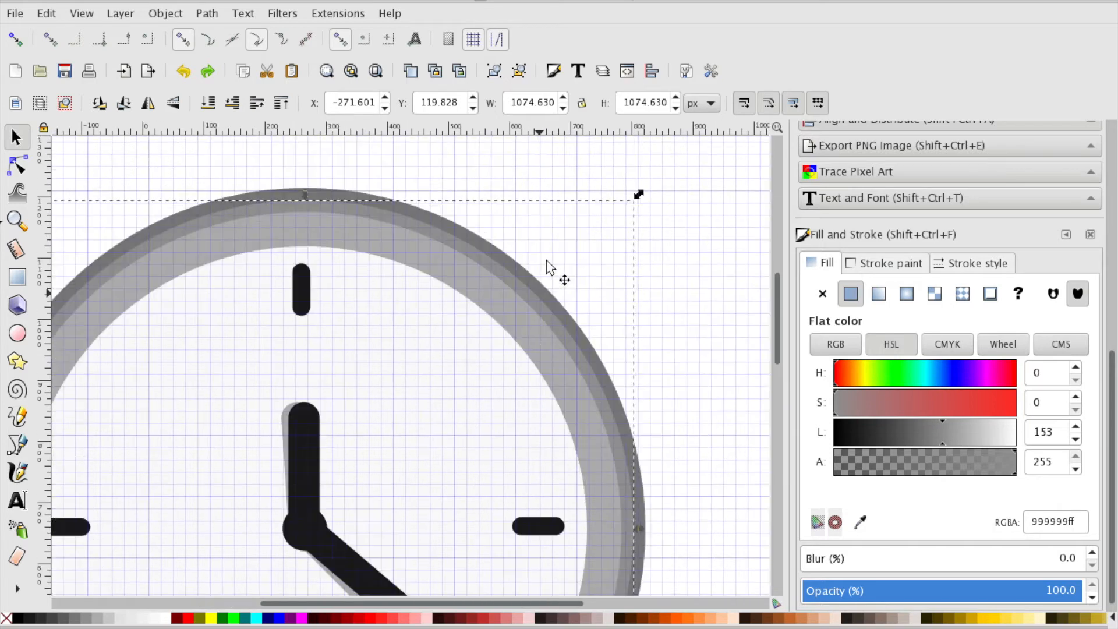
click(489, 247)
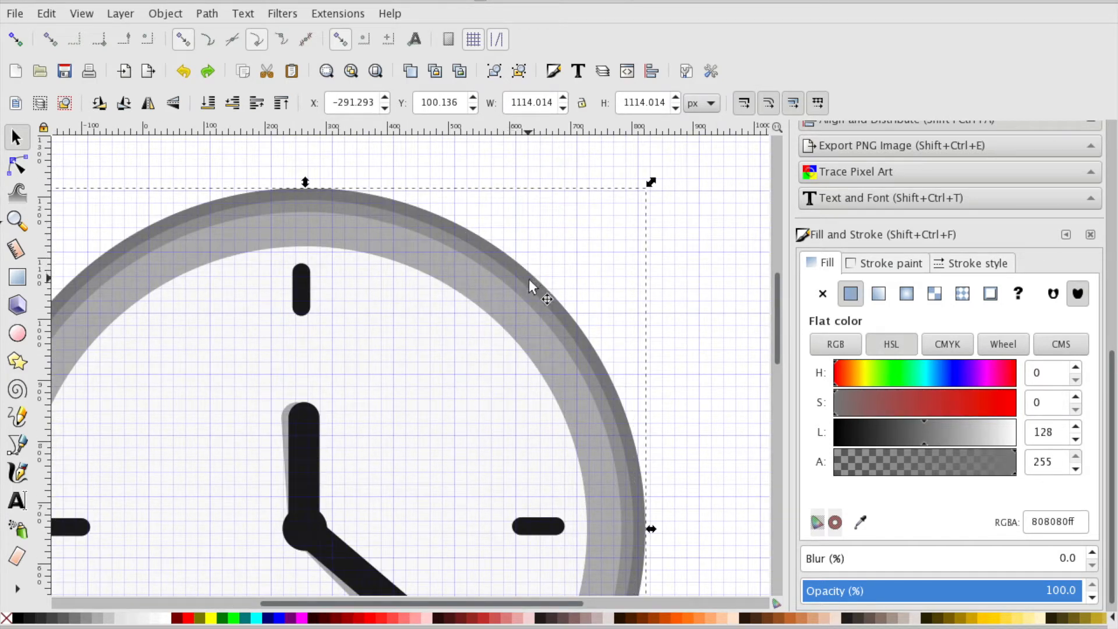
right_click(512, 269)
click(576, 385)
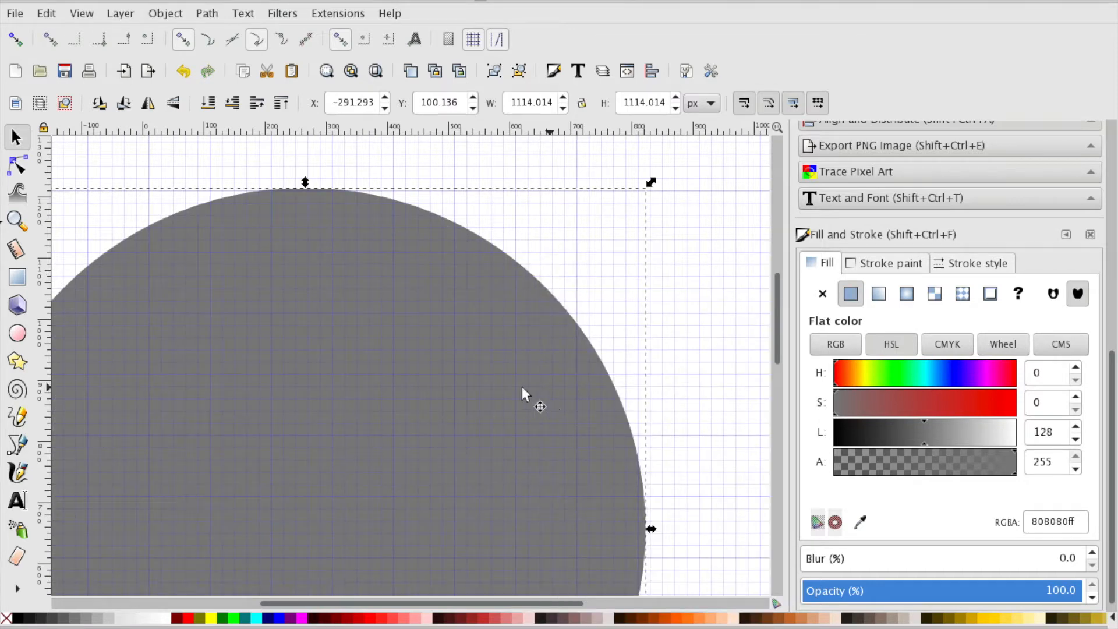
click(155, 618)
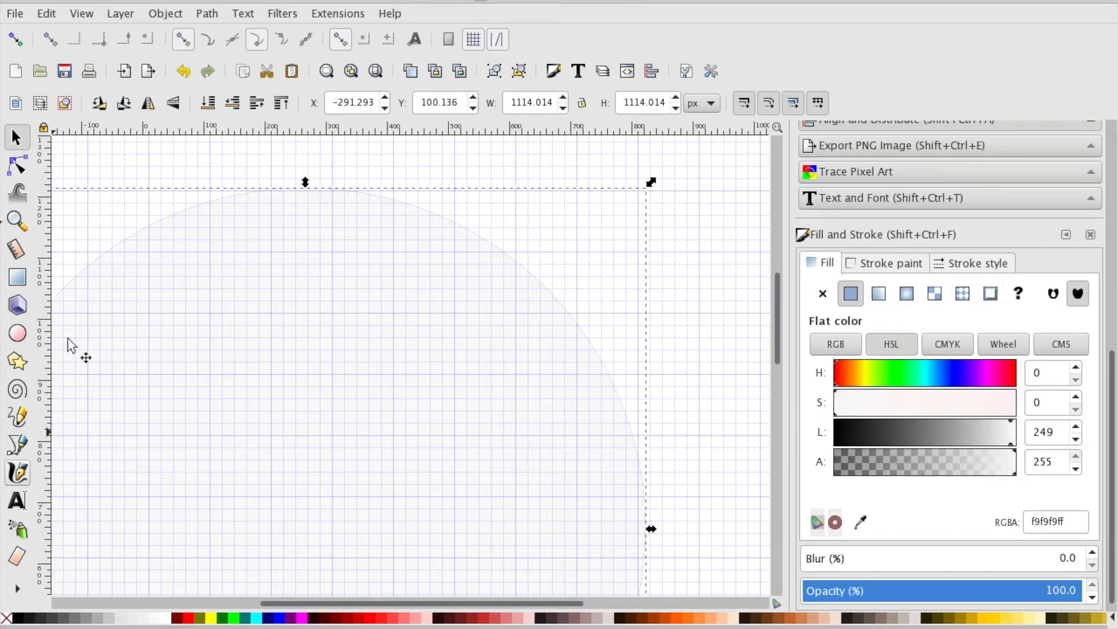
click(207, 104)
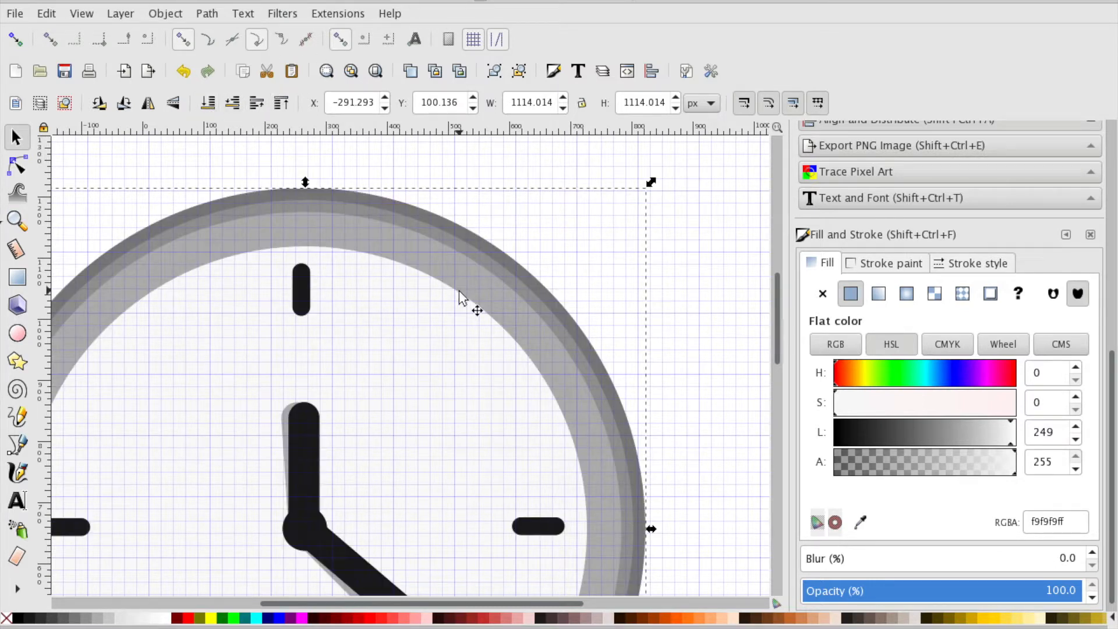
Apply a linear gradient fill fading to transparent to the outermost dark grey circle
click(536, 286)
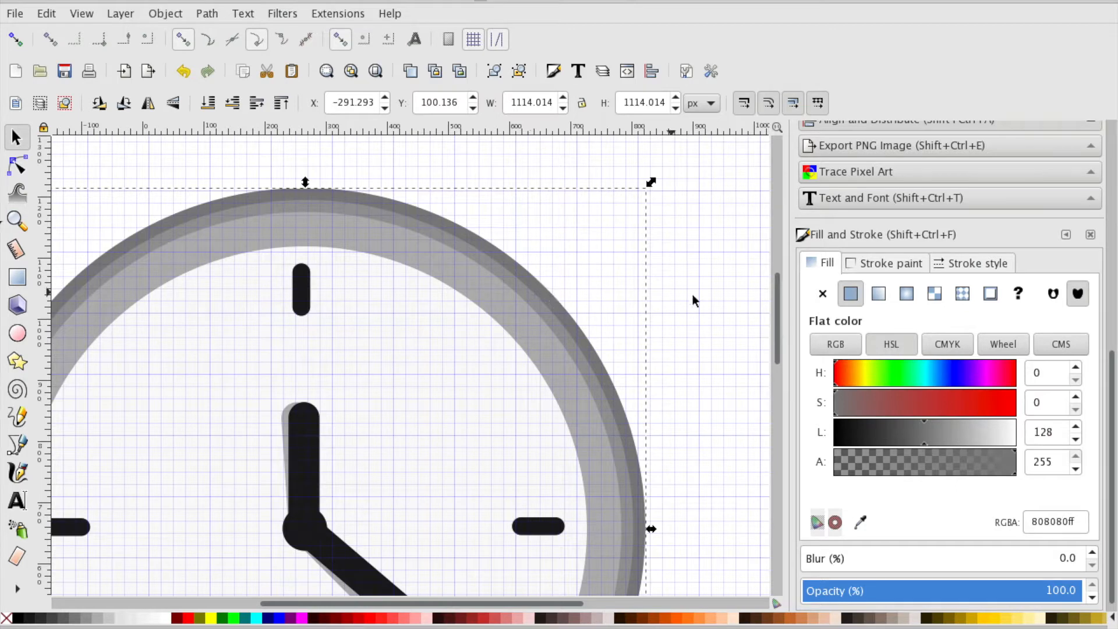
click(658, 329)
click(577, 330)
click(878, 294)
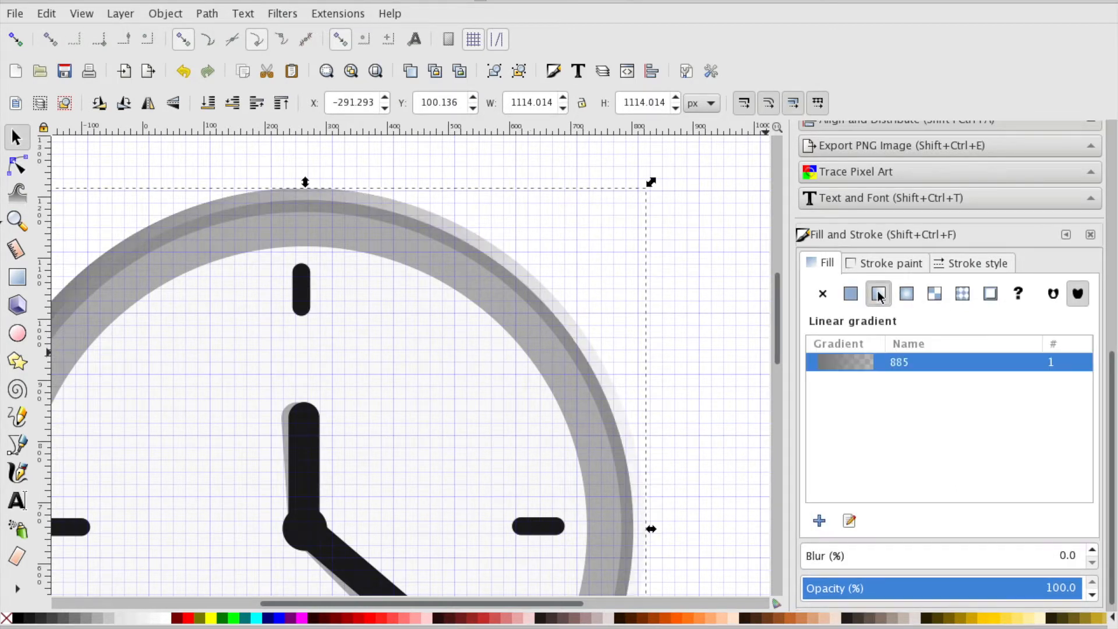
Angle the outermost circle's gradient diagonally, from outside the clock's lower left to just beyond its upper right
scroll(768, 320, left, 2)
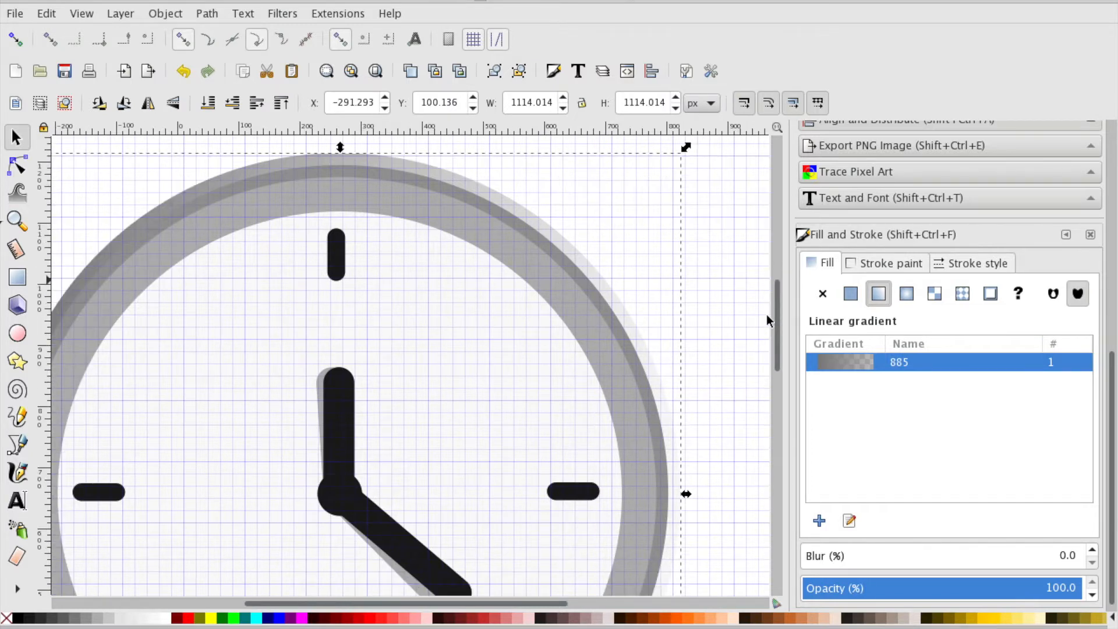
key(minus)
key(minus)
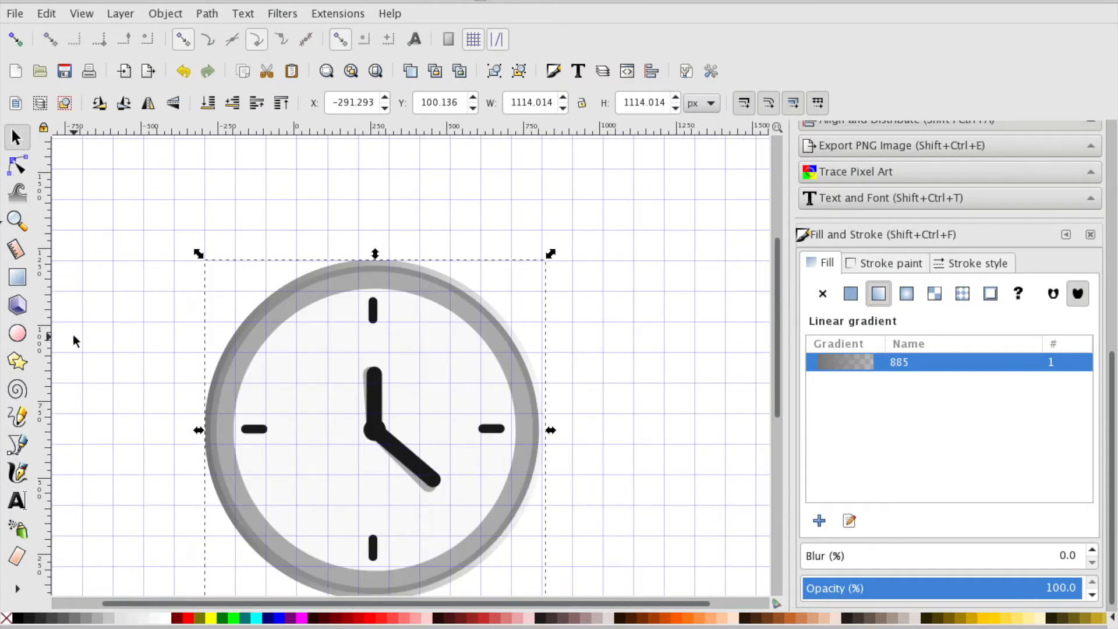
click(18, 333)
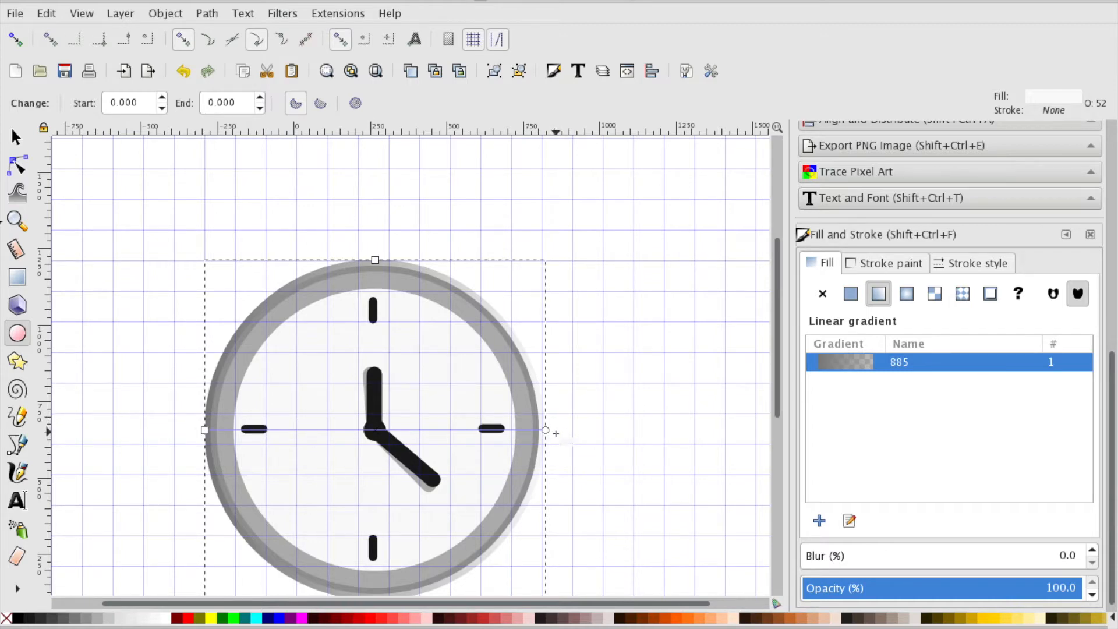
drag(545, 430, 548, 237)
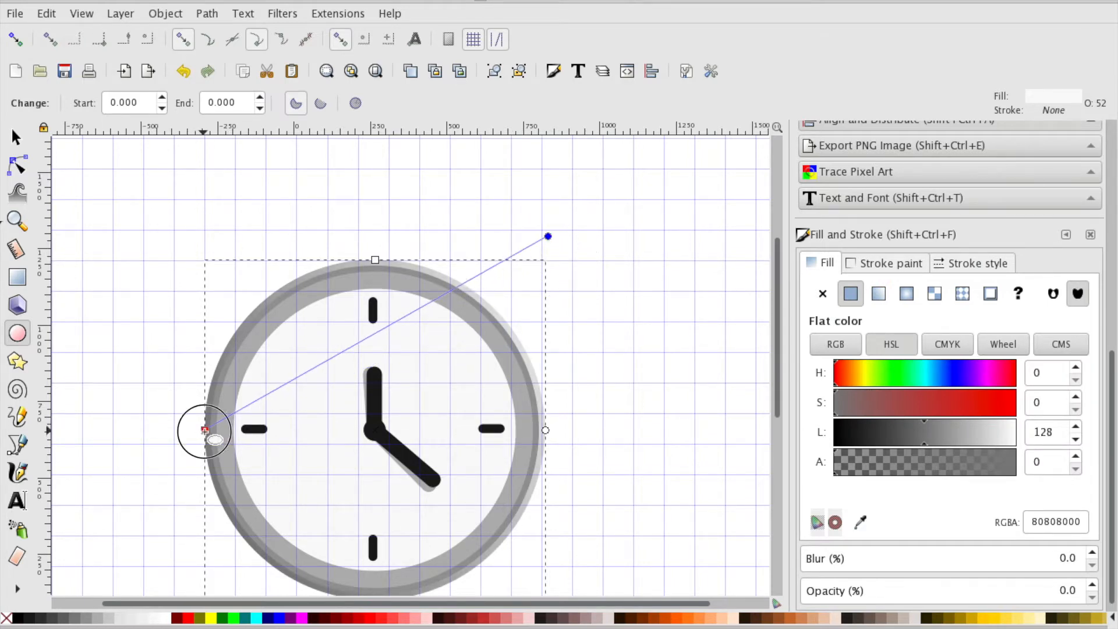
drag(170, 515, 155, 538)
scroll(155, 538, down, 5)
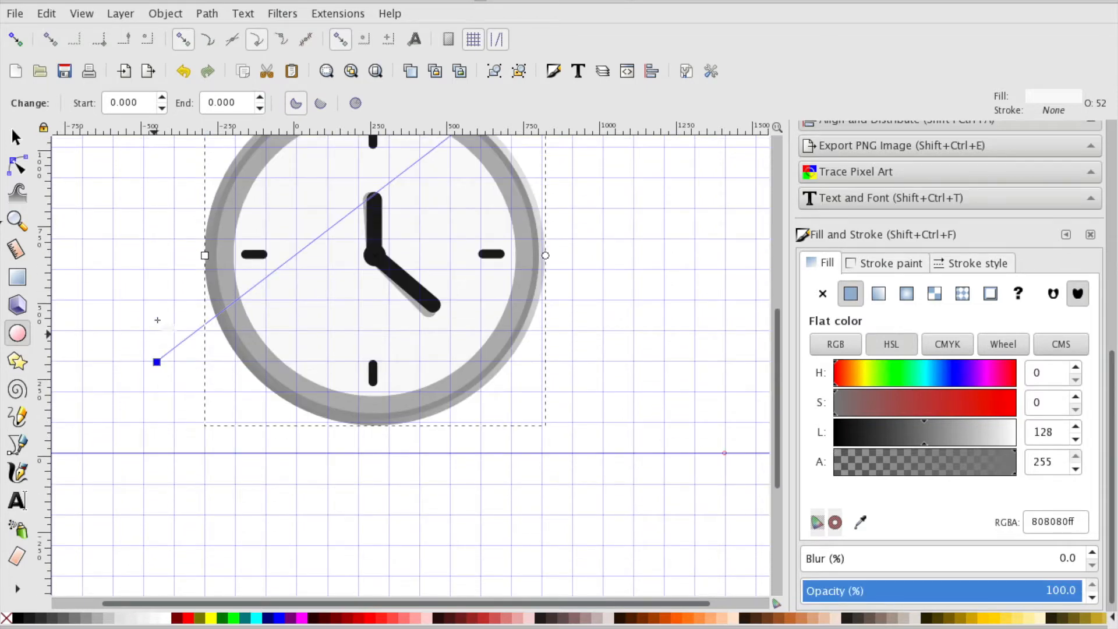
drag(157, 362, 127, 424)
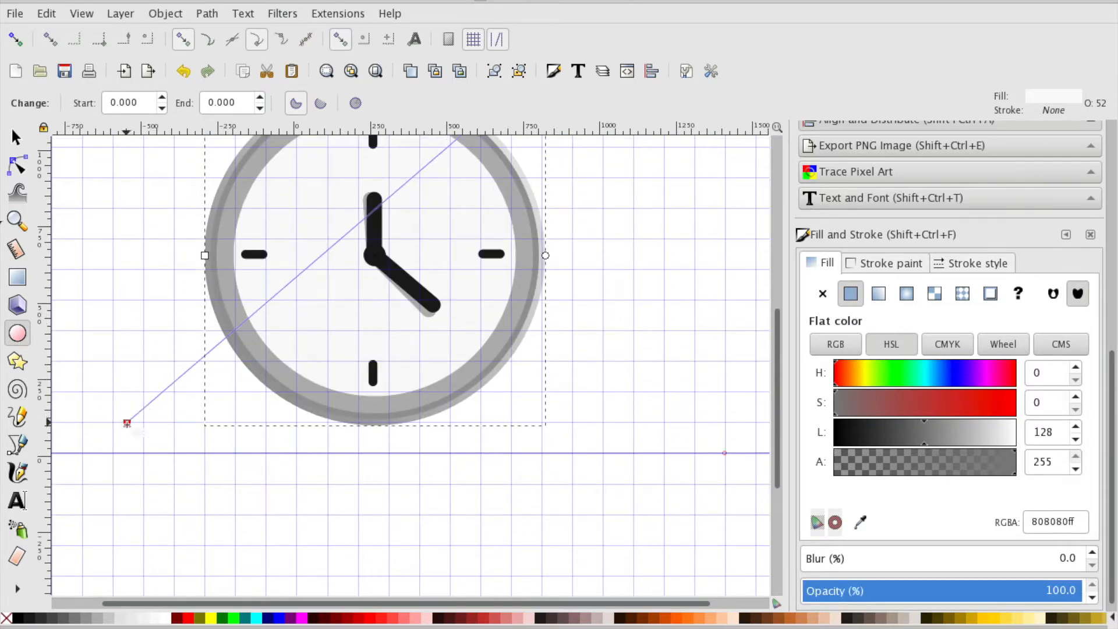
scroll(386, 279, up, 8)
scroll(386, 279, down, 10)
scroll(386, 279, up, 10)
scroll(386, 279, down, 4)
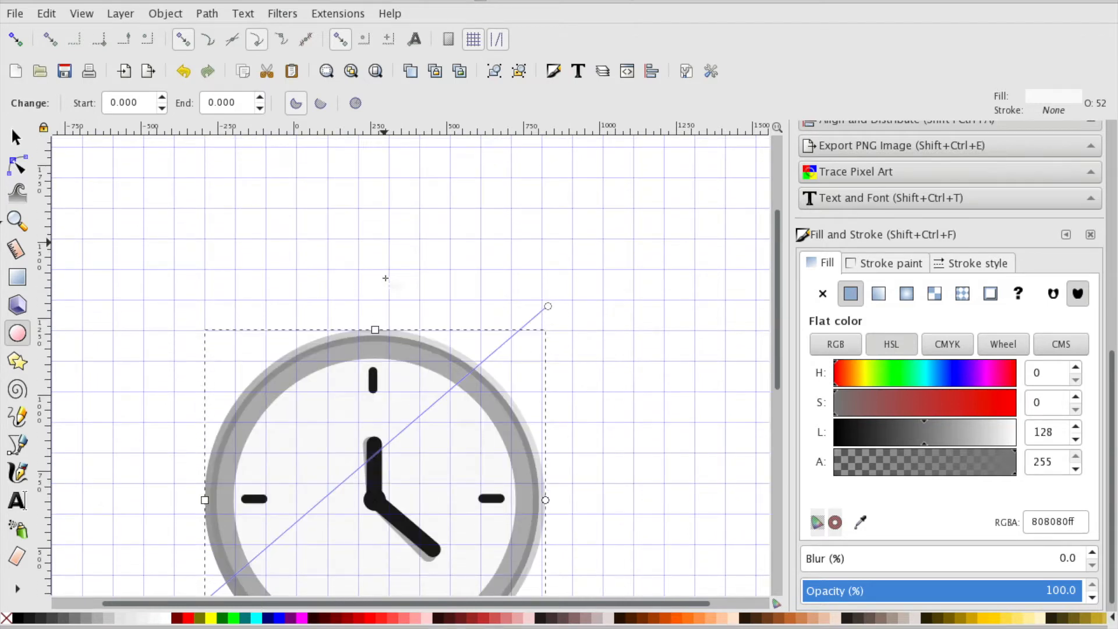
Apply a linear gradient fill fading to transparent to the second rim circle, the 999999 grey one
click(15, 137)
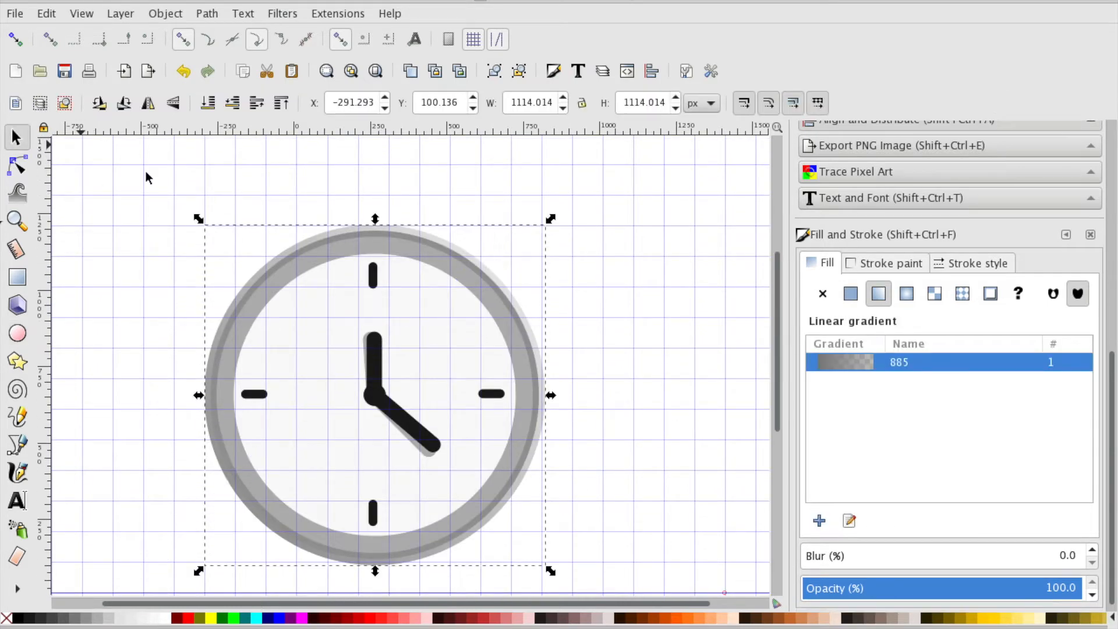
key(plus)
key(plus)
key(plus)
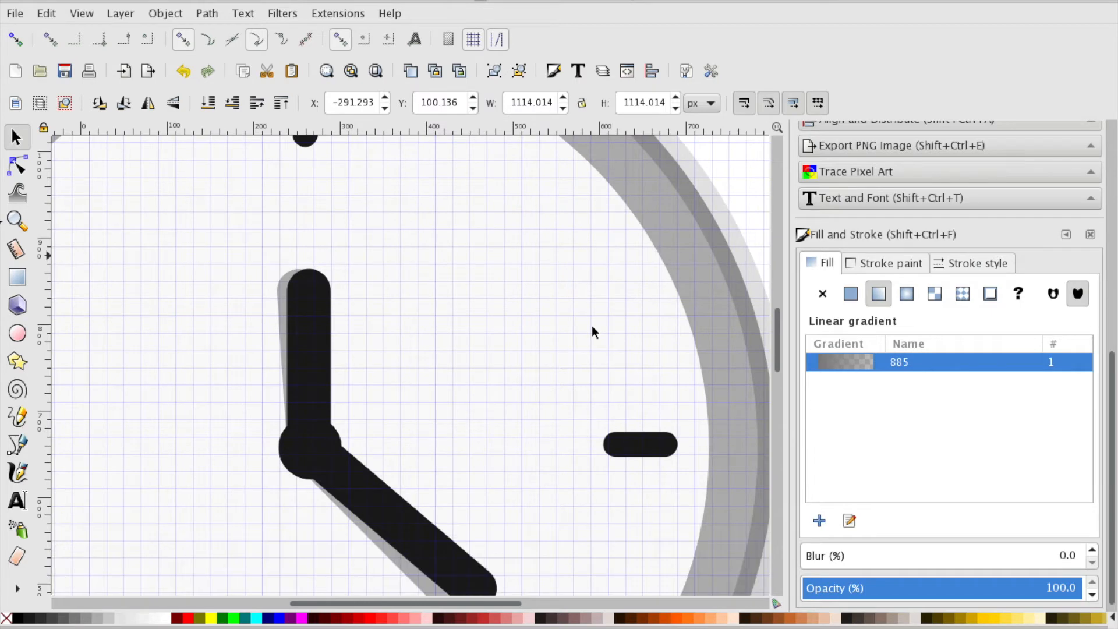
click(634, 193)
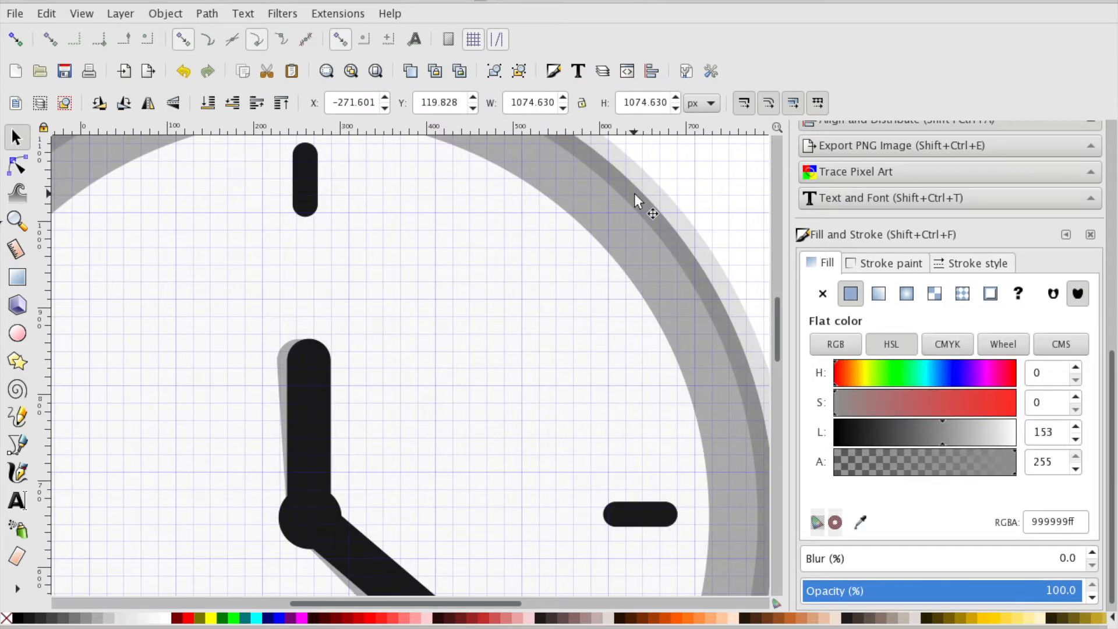
scroll(718, 191, up, 4)
scroll(719, 191, right, 2)
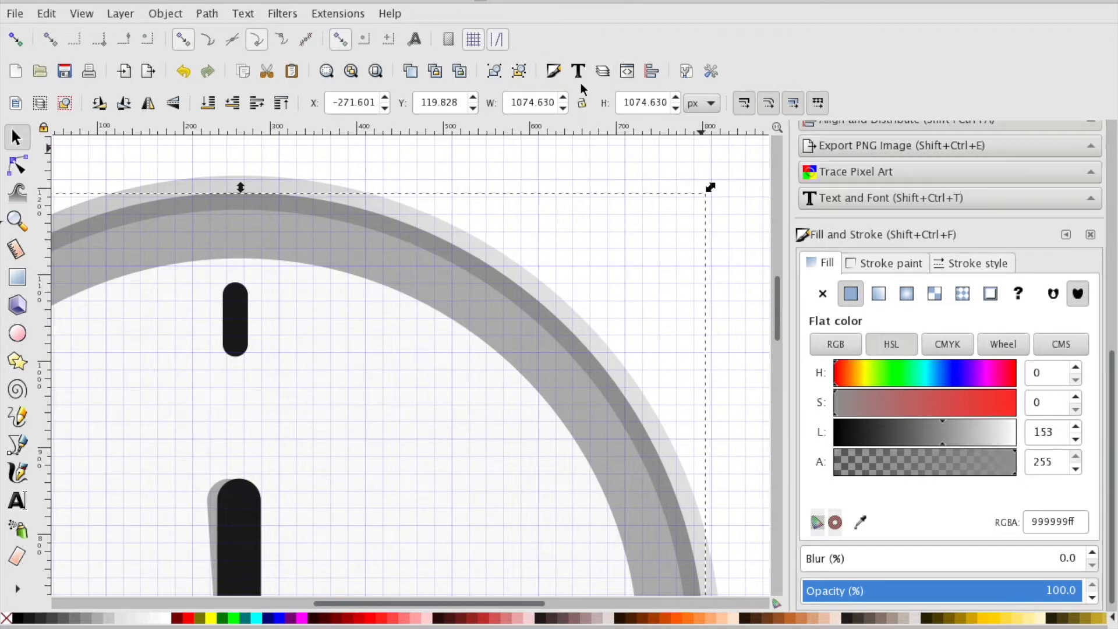
click(880, 296)
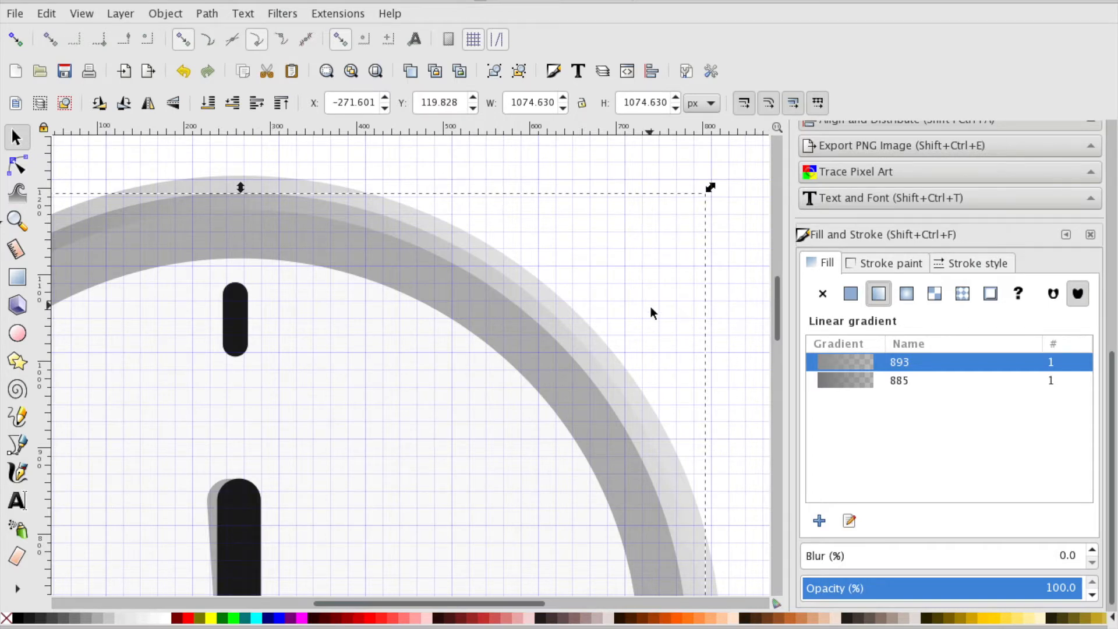
Angle the second rim circle's gradient diagonally, from outside the clock's lower left to well beyond its upper right
key(minus)
key(minus)
key(minus)
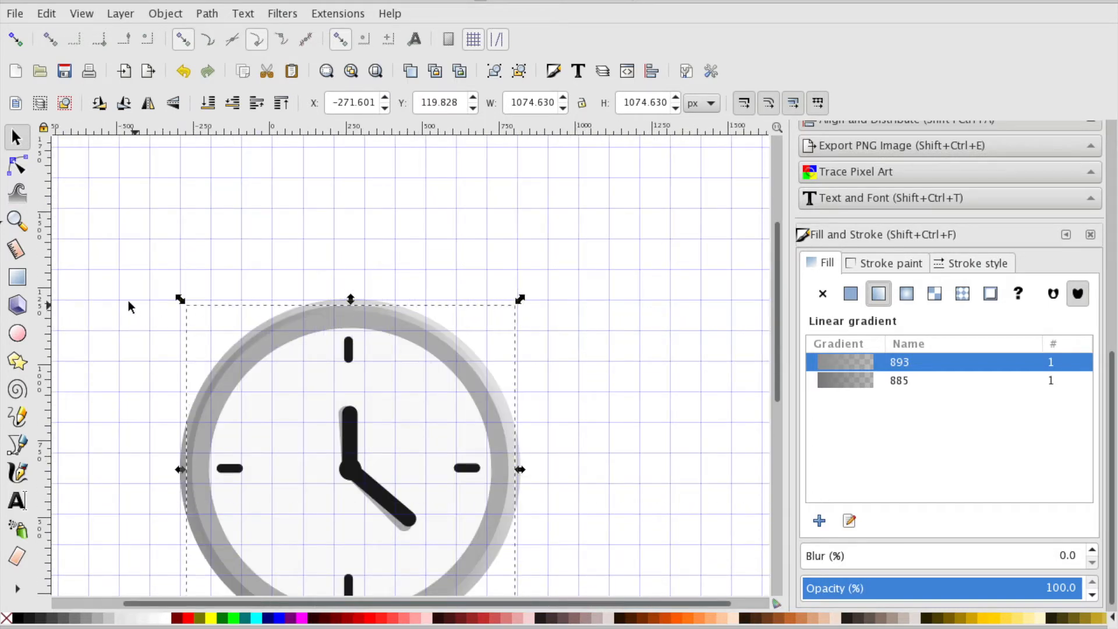
click(18, 330)
drag(515, 470, 568, 222)
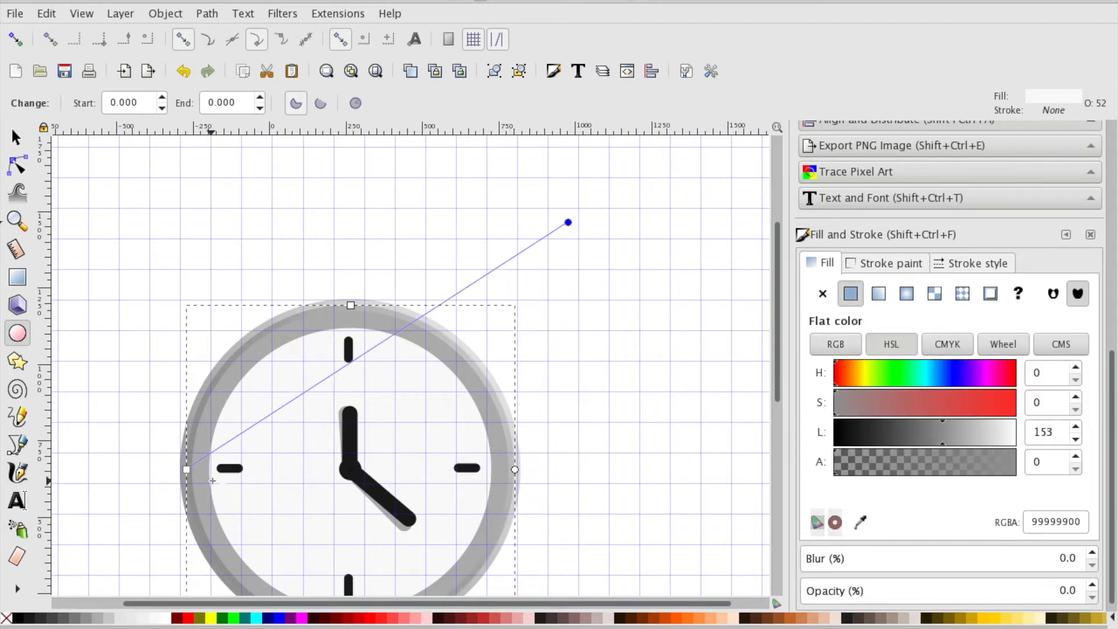
scroll(212, 481, down, 4)
scroll(212, 481, right, 2)
drag(116, 318, 65, 454)
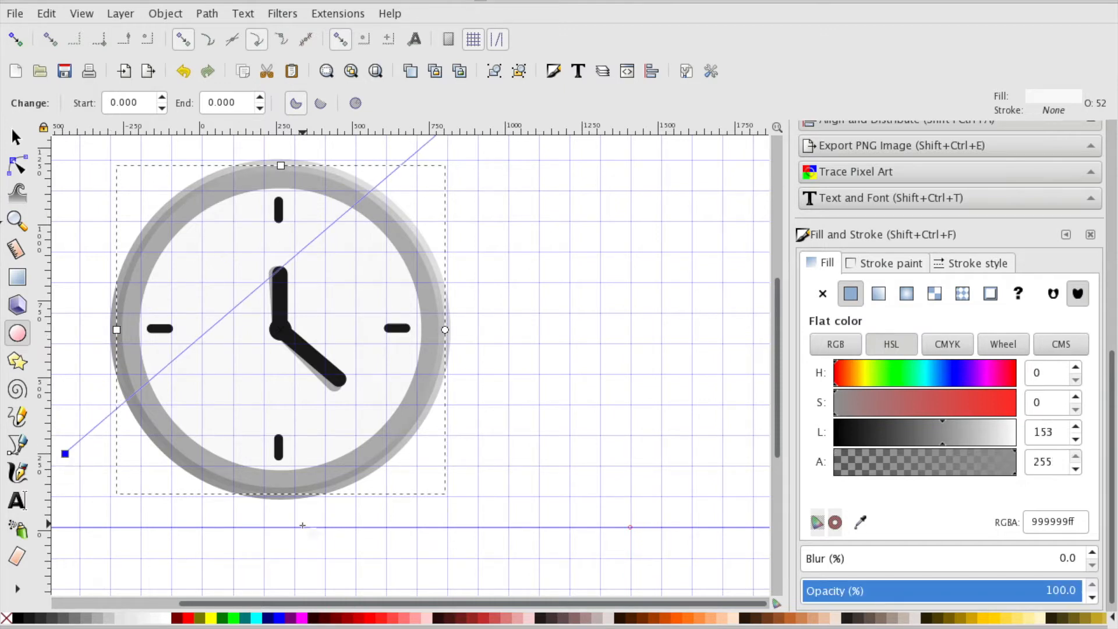
Move the start of the second rim circle's diagonal gradient inward to the clock's lower-left edge, and deselect the circle
scroll(302, 525, left, 3)
scroll(302, 525, up, 3)
scroll(302, 525, down, 4)
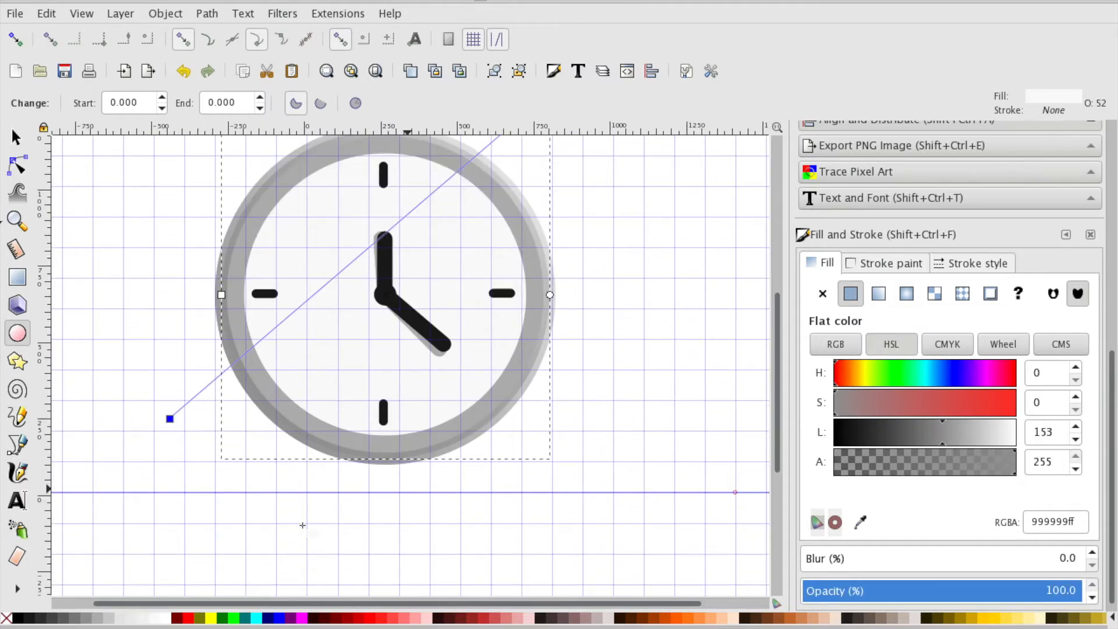
drag(169, 417, 218, 426)
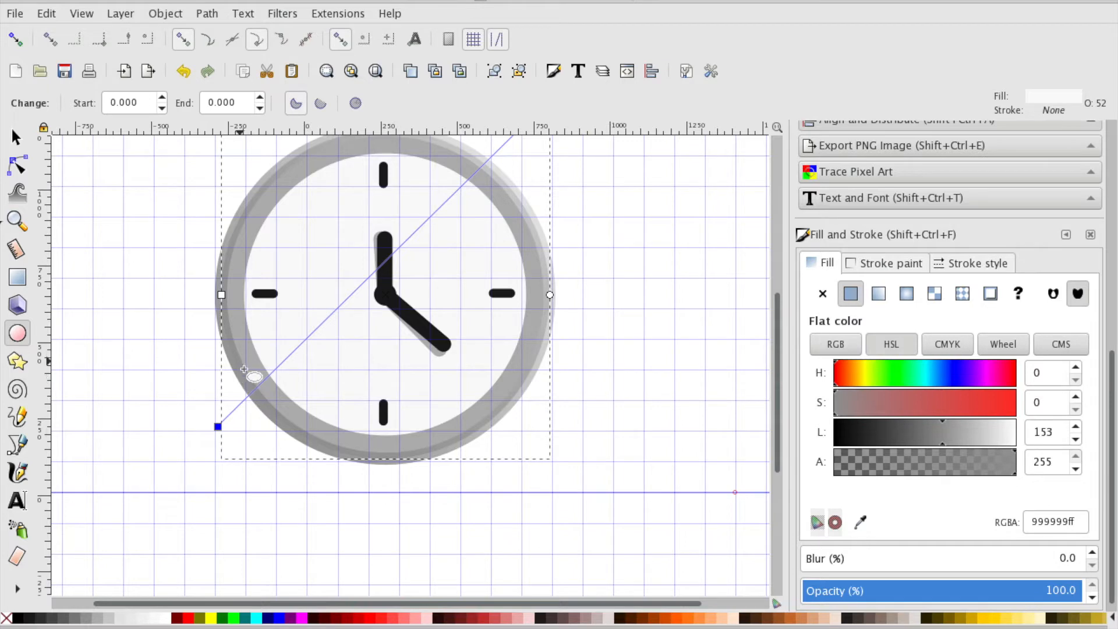
drag(217, 428, 239, 435)
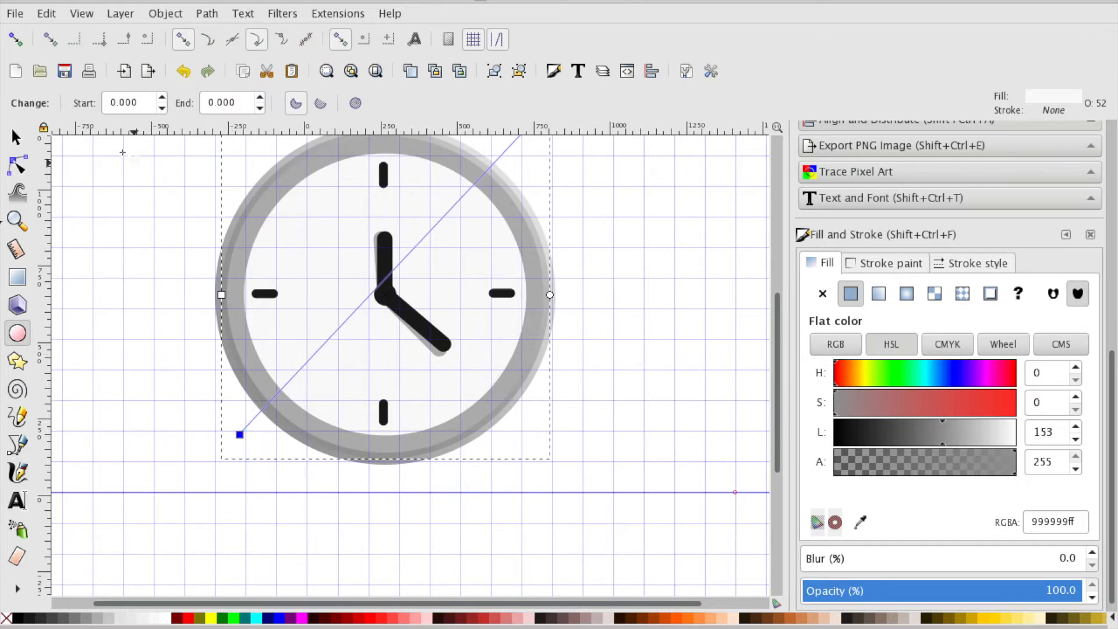
key(s)
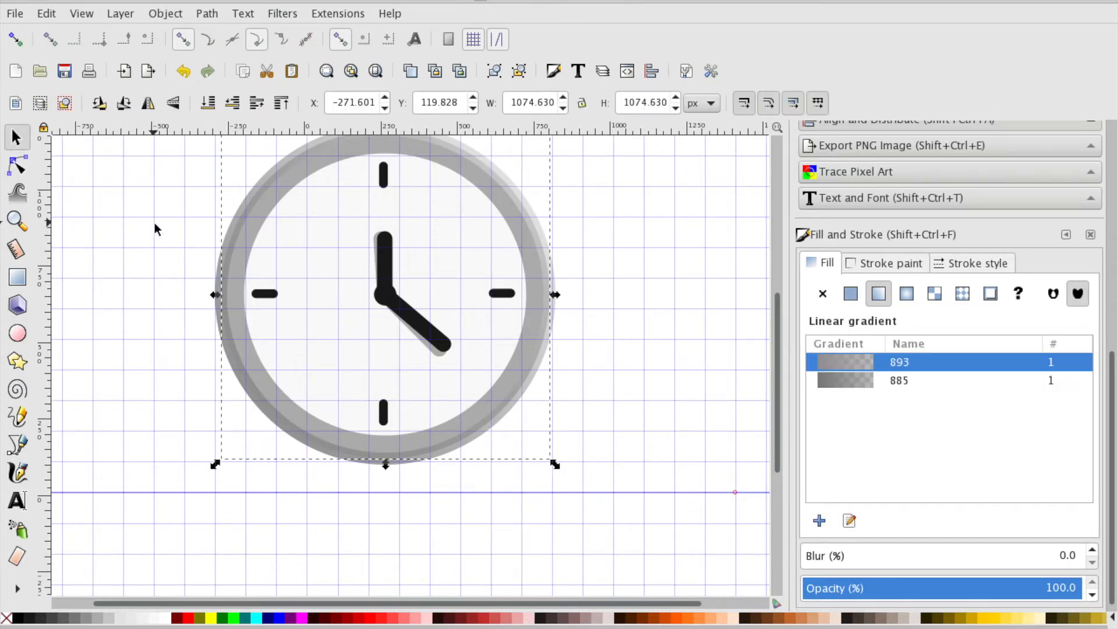
click(155, 223)
scroll(155, 224, left, 2)
scroll(155, 223, up, 3)
scroll(155, 224, right, 2)
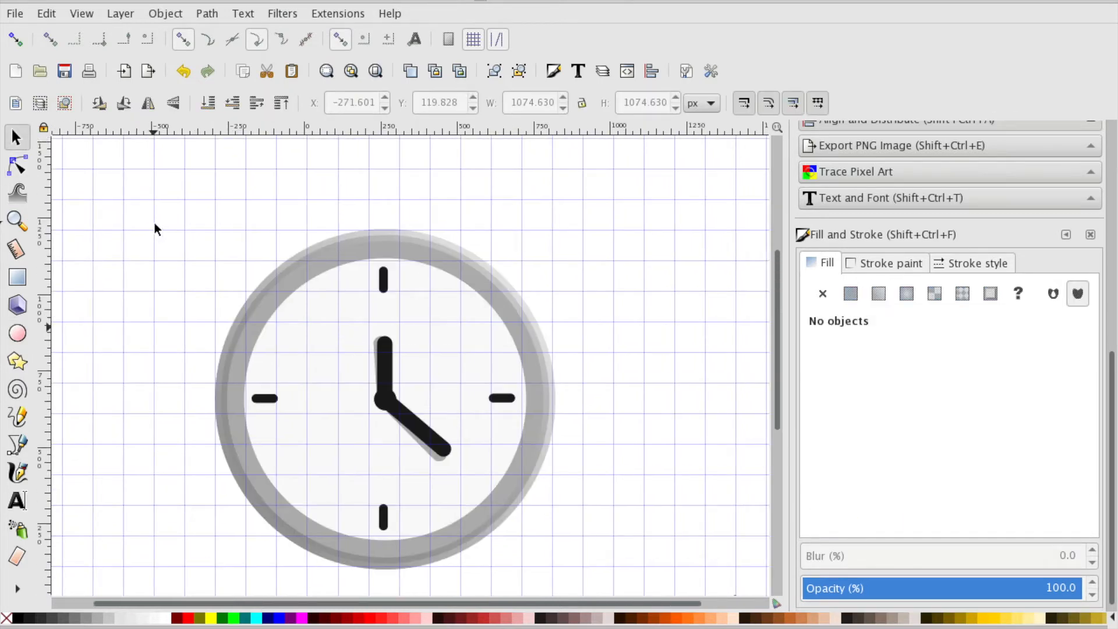
Disable the rectangular grid in the document properties
click(14, 14)
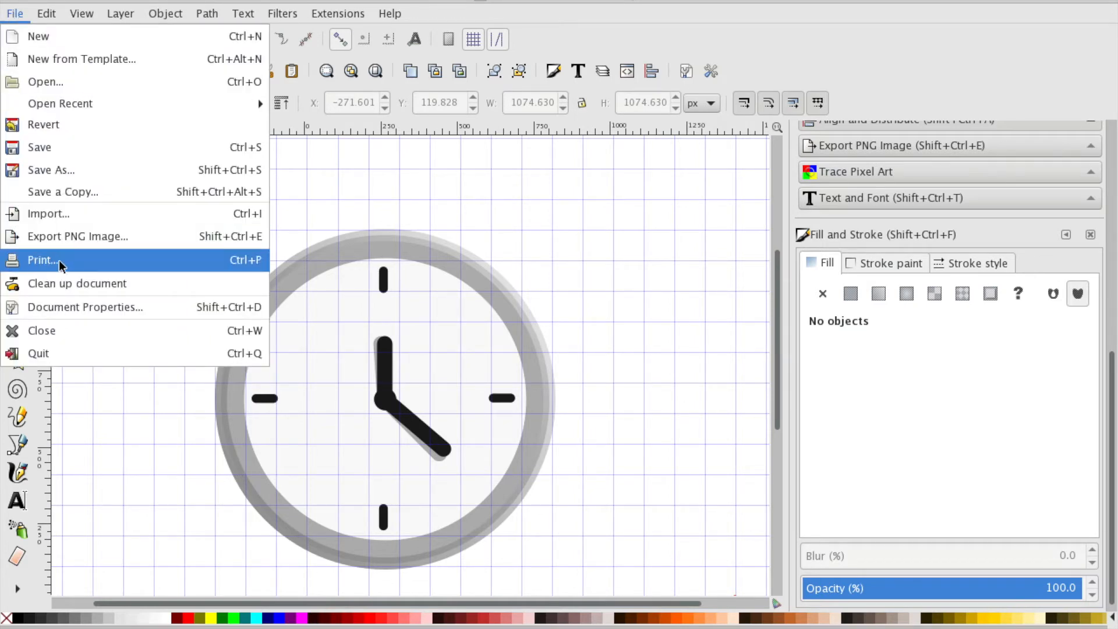
click(55, 306)
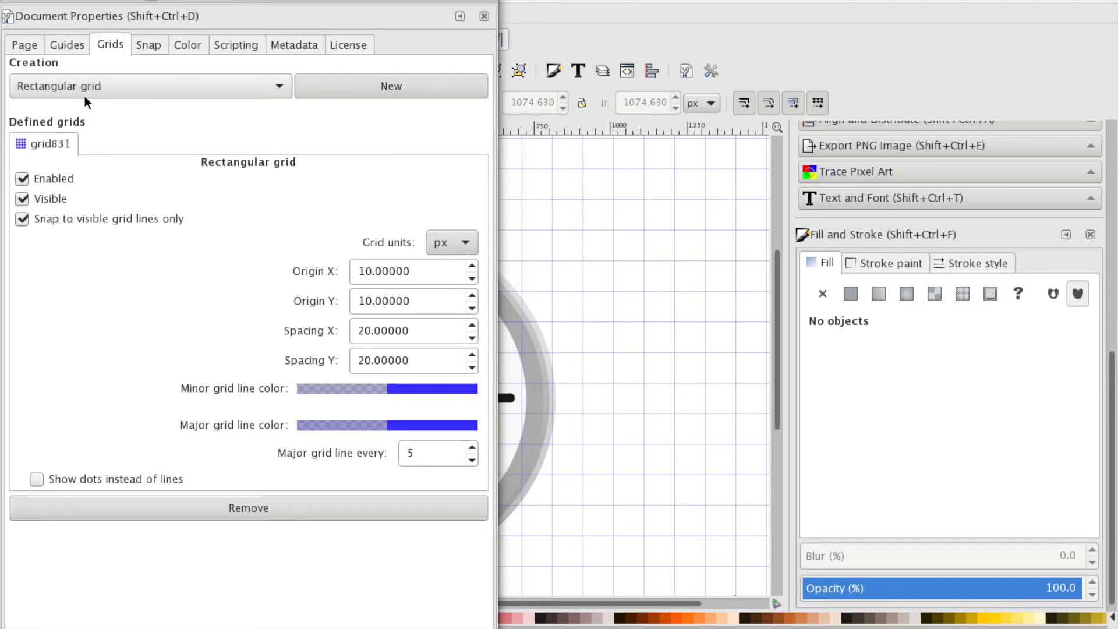
click(22, 178)
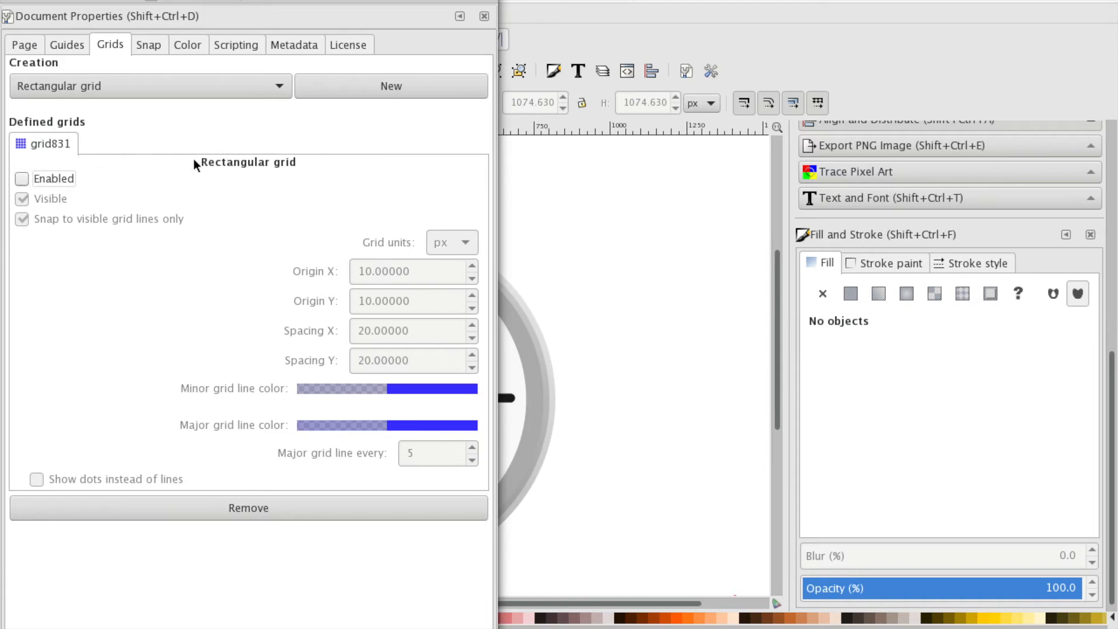
Set the page background to a light blue with hue 146, saturation 160 and lightness 181, and close the document properties
click(26, 45)
click(345, 510)
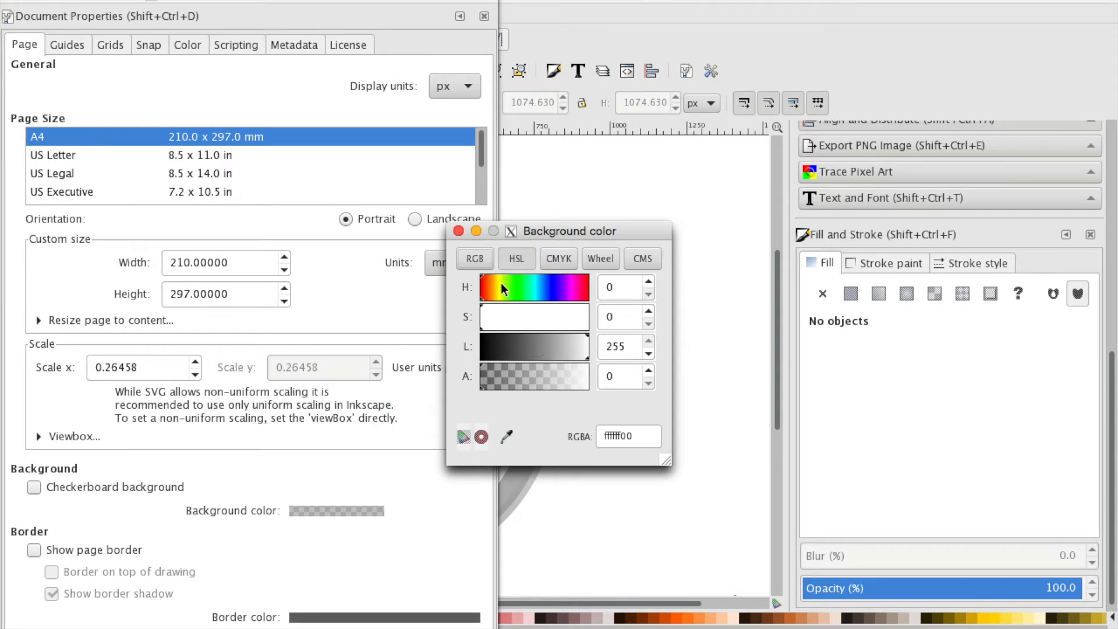
drag(491, 289, 543, 291)
drag(539, 291, 546, 293)
drag(484, 324, 517, 324)
drag(588, 350, 558, 353)
drag(515, 324, 550, 321)
drag(543, 281, 546, 280)
drag(543, 282, 541, 283)
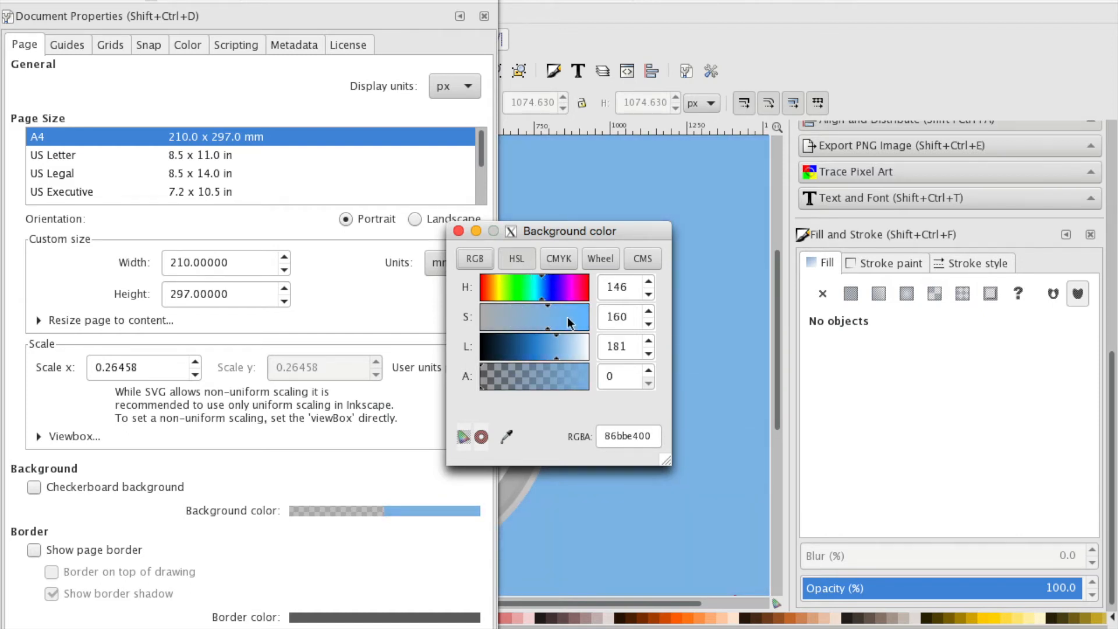
click(458, 231)
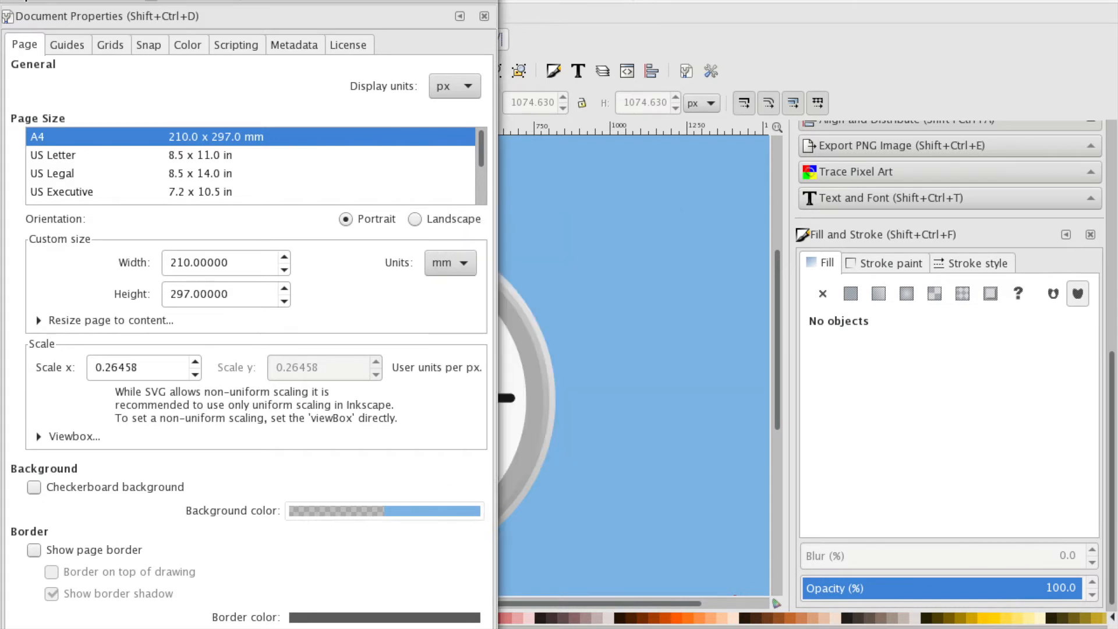
click(11, 1)
scroll(395, 288, down, 2)
scroll(395, 288, left, 4)
scroll(395, 288, right, 2)
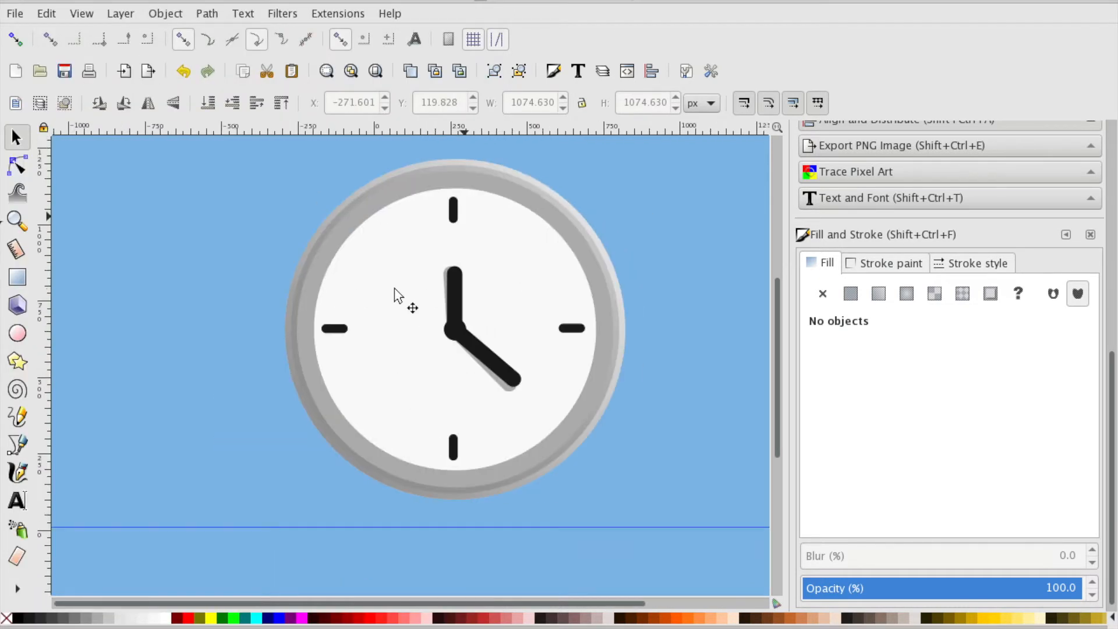
Duplicate the white clock face and enlarge the copy about its centre to about 1111 px, covering the whole rim
click(510, 261)
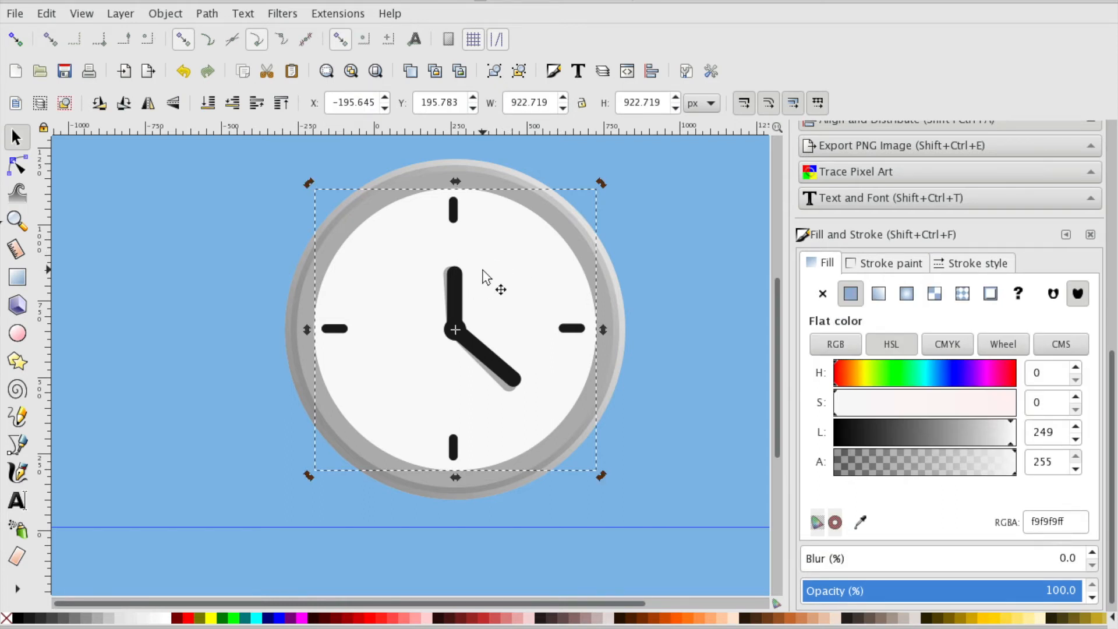
right_click(482, 271)
click(550, 386)
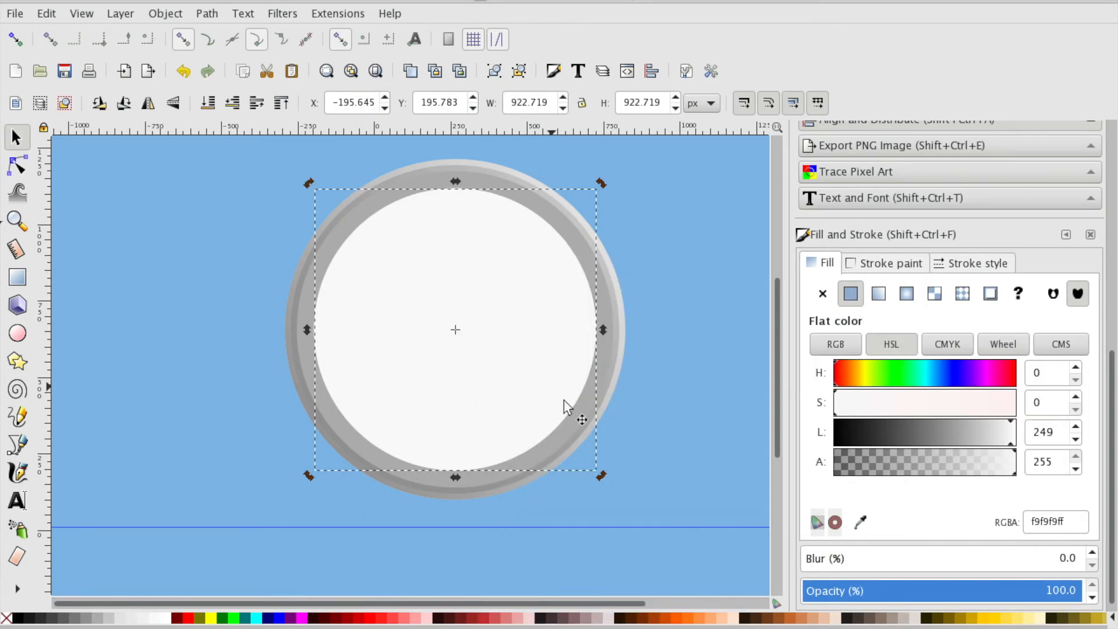
click(544, 398)
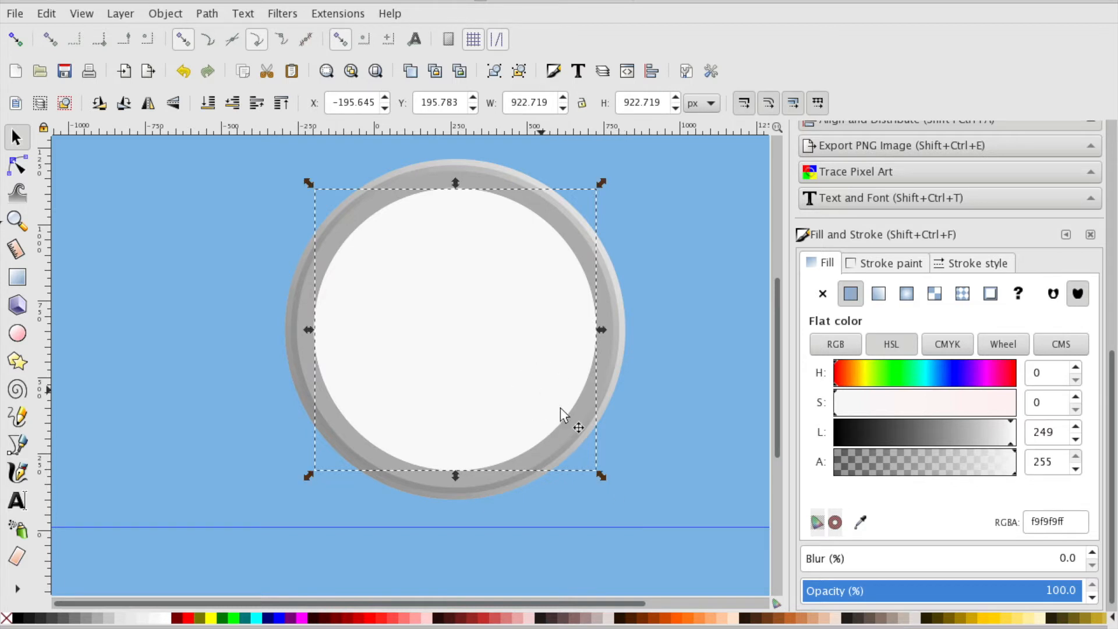
drag(601, 476, 639, 503)
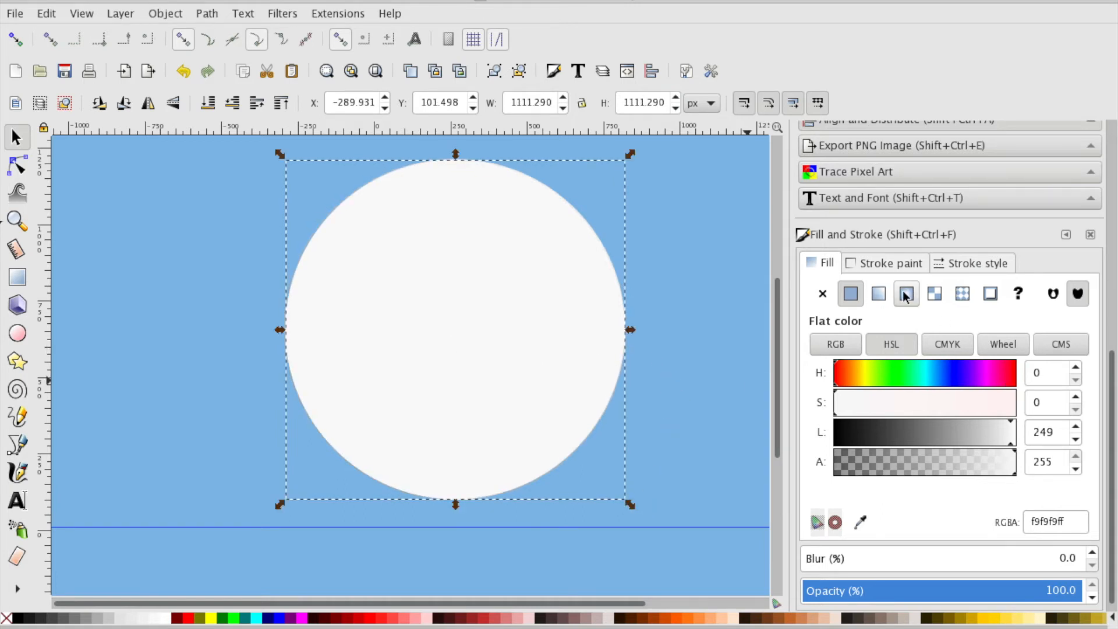
Fill the enlarged circle with a linear gradient fading to transparent, angled from outside the clock's lower left to beyond its upper right
click(878, 295)
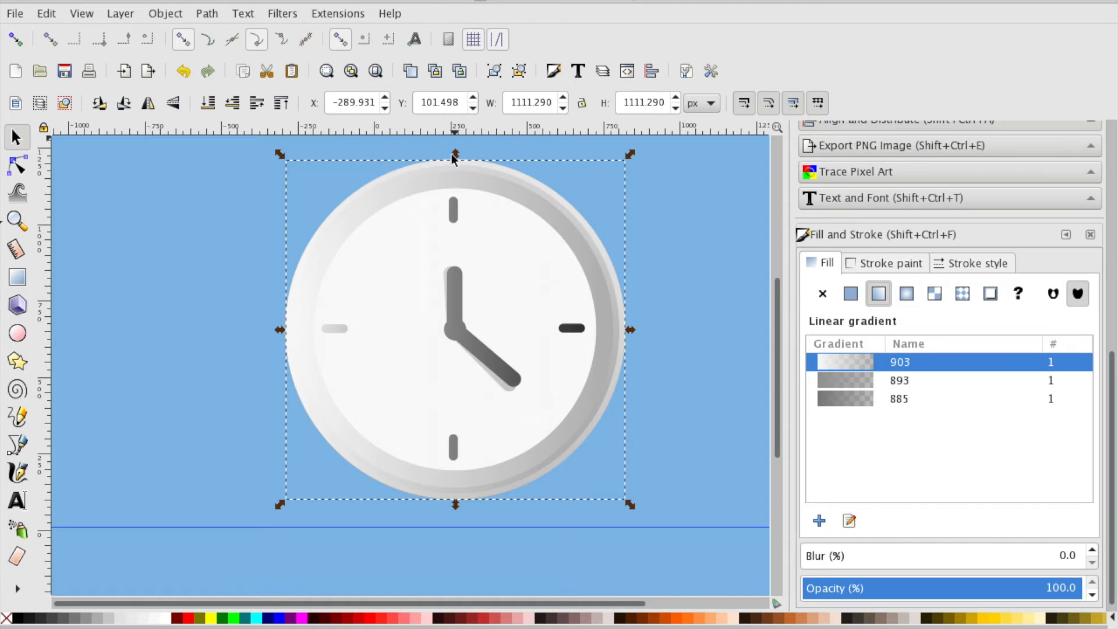
click(18, 276)
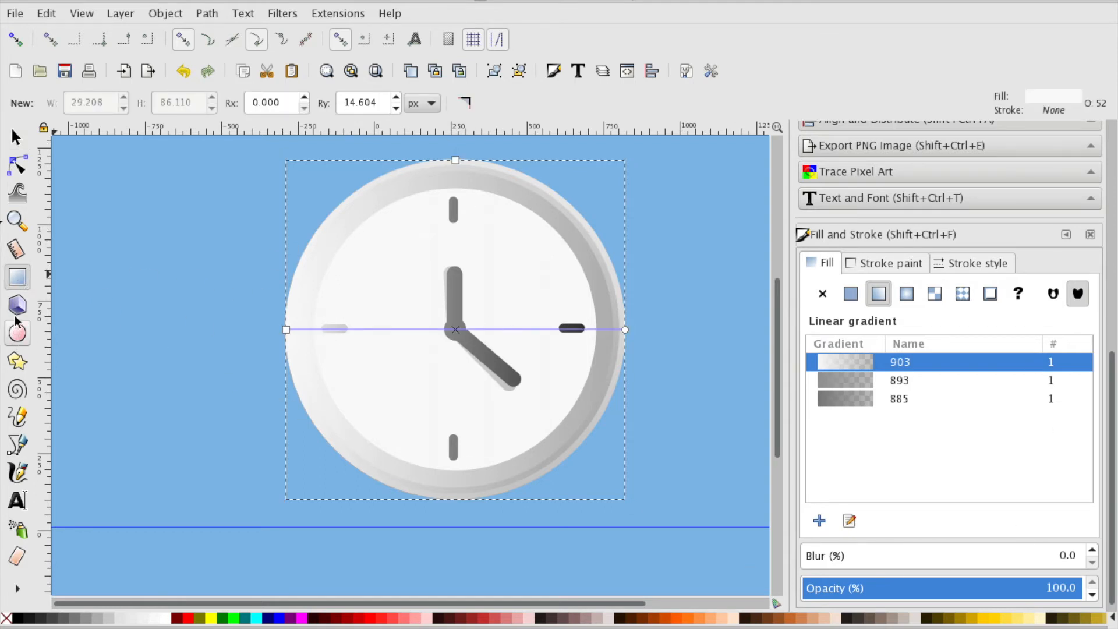
drag(648, 235, 646, 144)
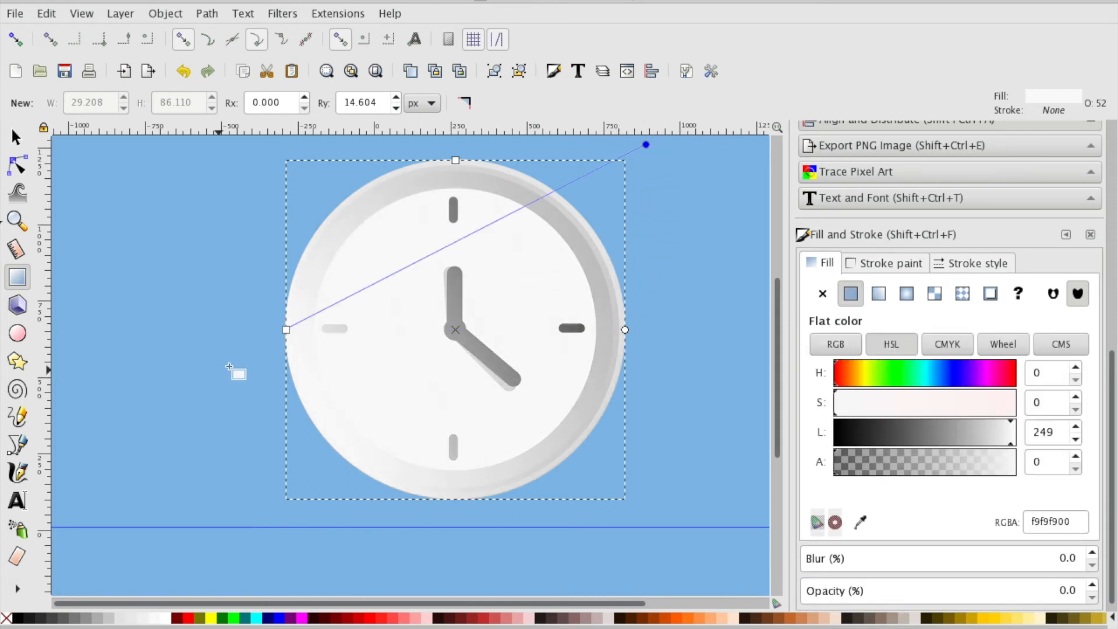
mouse_move(286, 329)
mouse_down()
mouse_move(230, 507)
mouse_move(163, 507)
mouse_move(212, 458)
mouse_up()
Recolor the start stop of the overlay circle's gradient to dark grey 666666 and lower its opacity to 55.7%
click(129, 621)
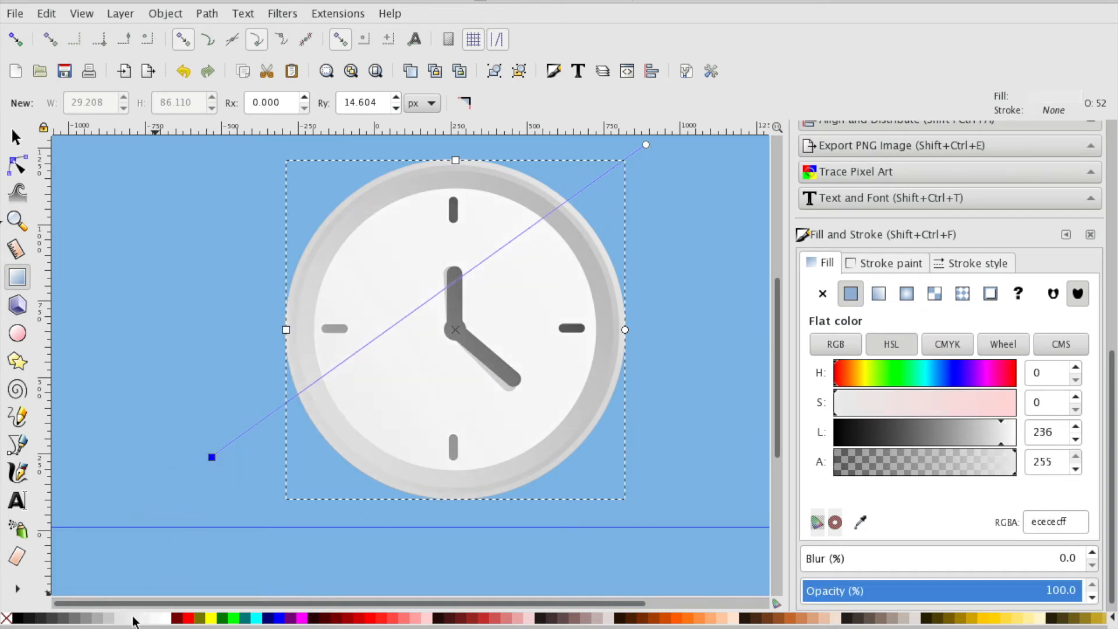
click(116, 620)
click(100, 619)
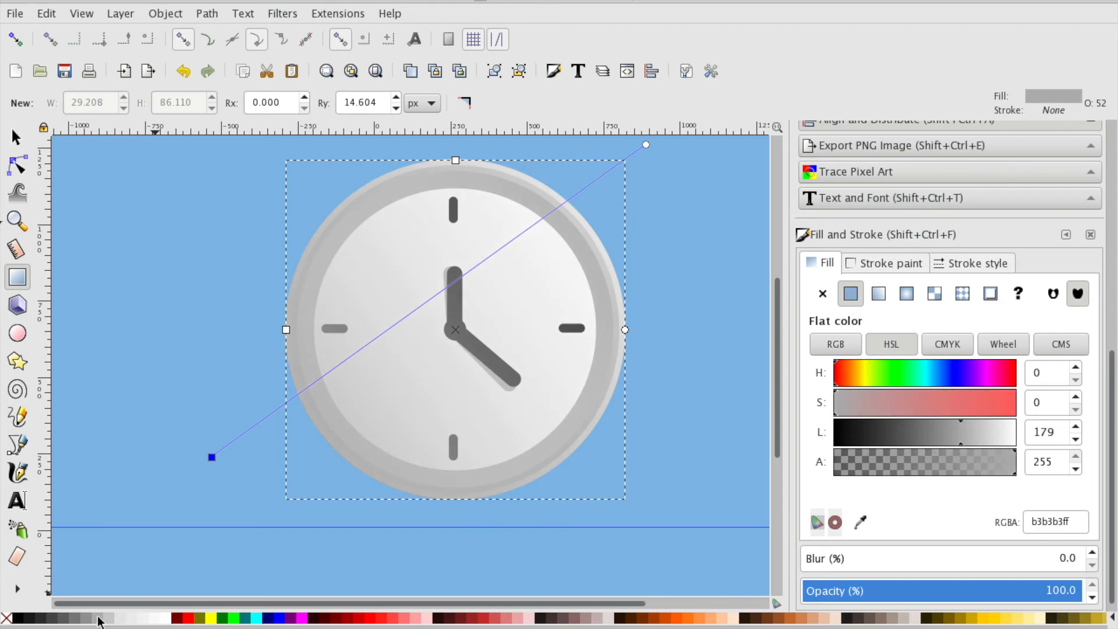
click(80, 619)
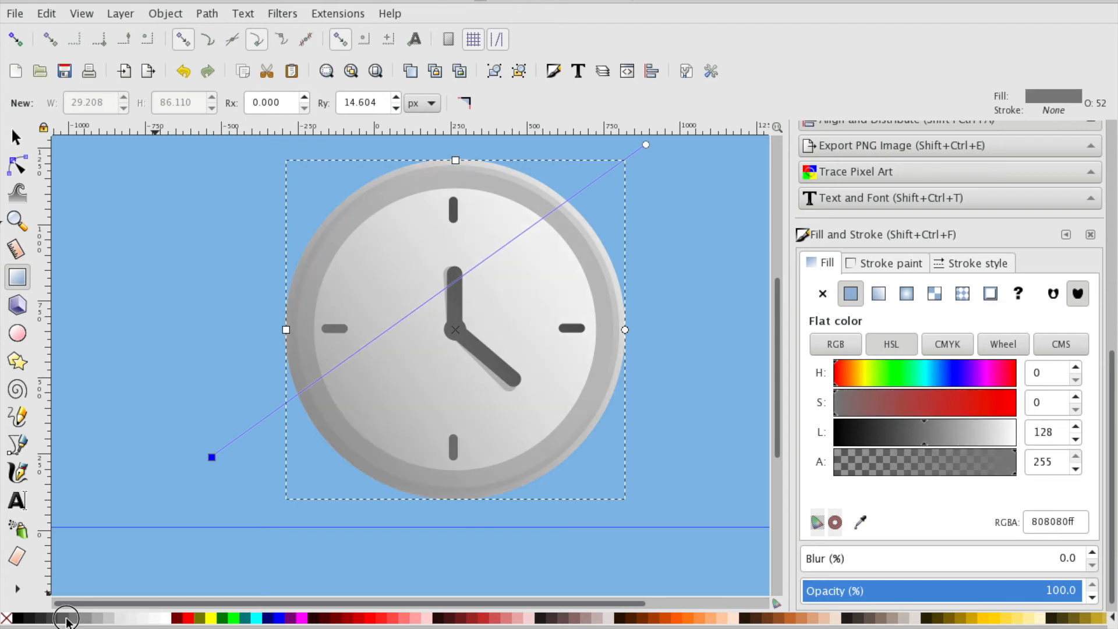
click(66, 620)
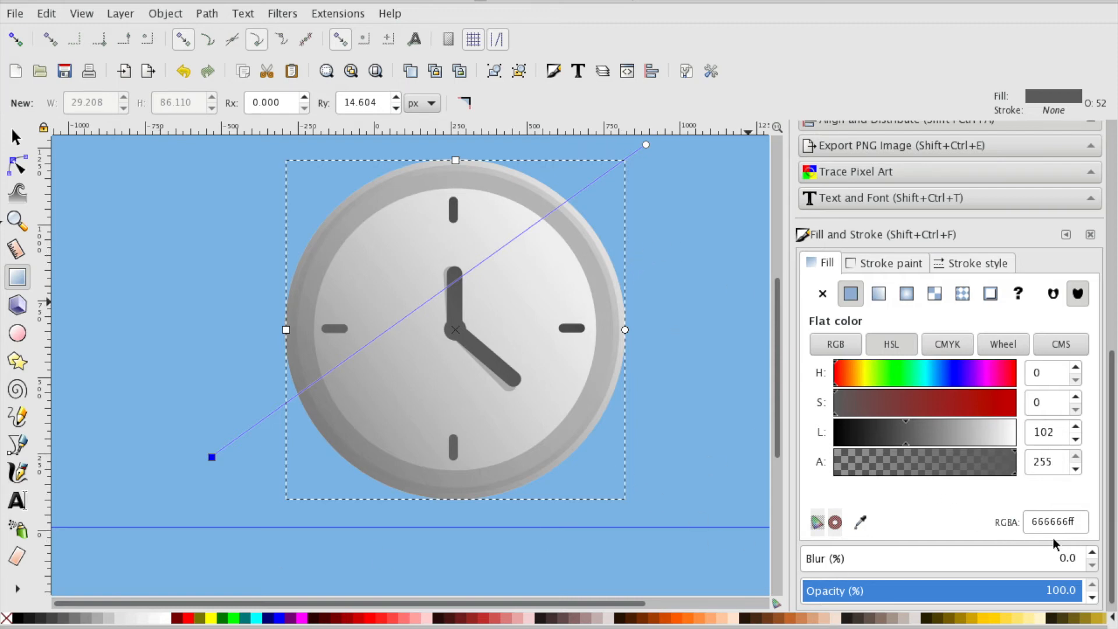
drag(1008, 593, 967, 585)
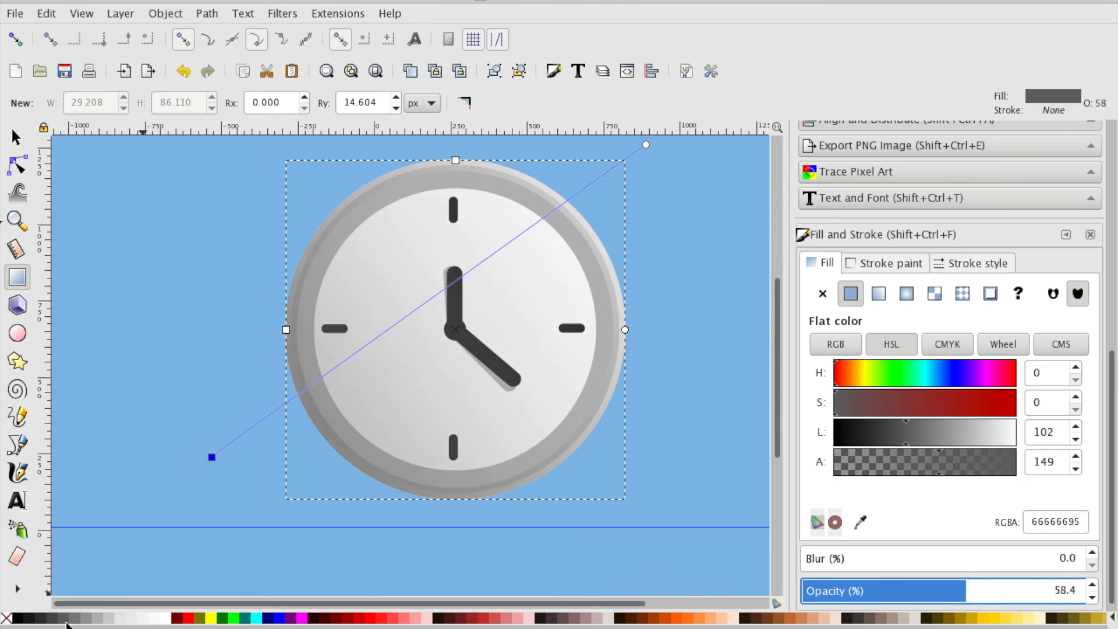
click(67, 618)
drag(1013, 599, 959, 591)
Bring both ends of the overlay's diagonal gradient closer to the clock's lower-left and upper-right corners, and deselect the overlay
drag(209, 457, 279, 487)
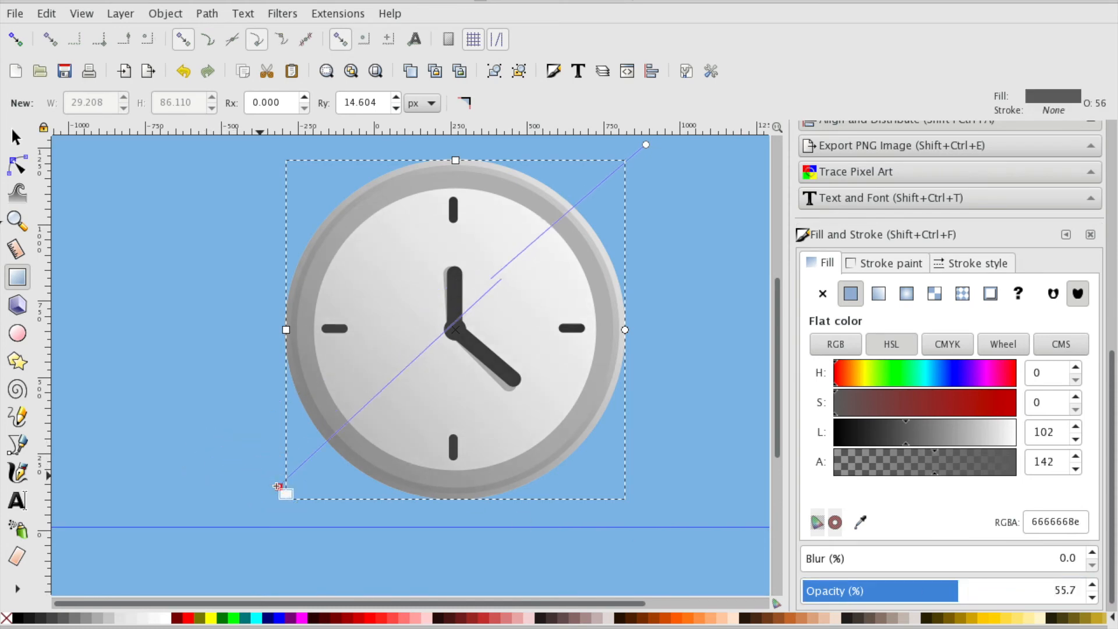
scroll(547, 354, up, 5)
scroll(547, 355, right, 10)
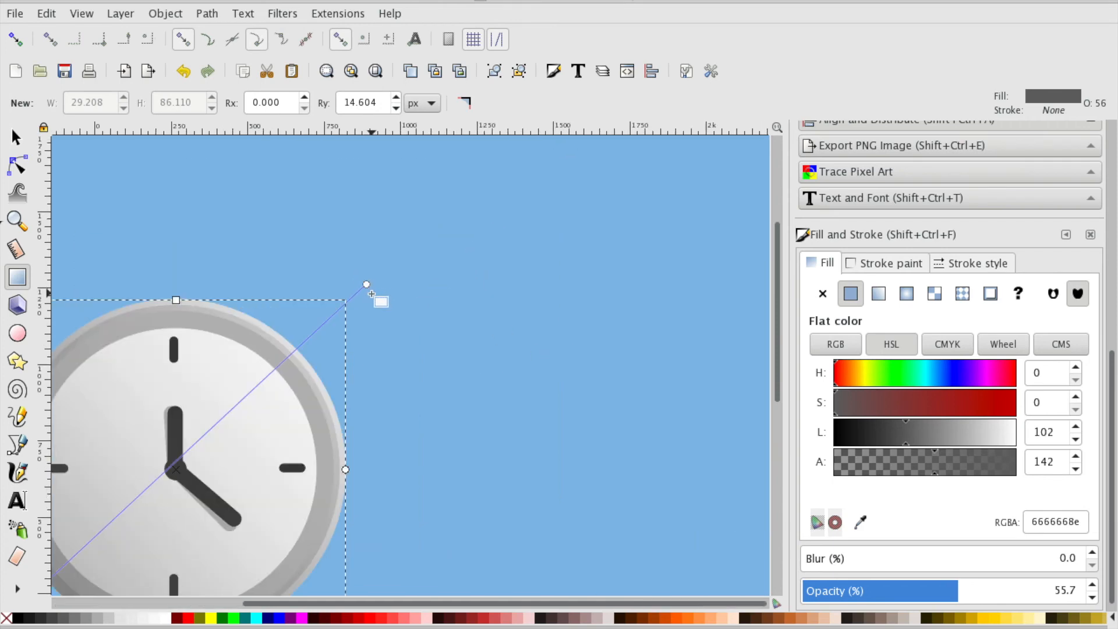
drag(368, 285, 362, 290)
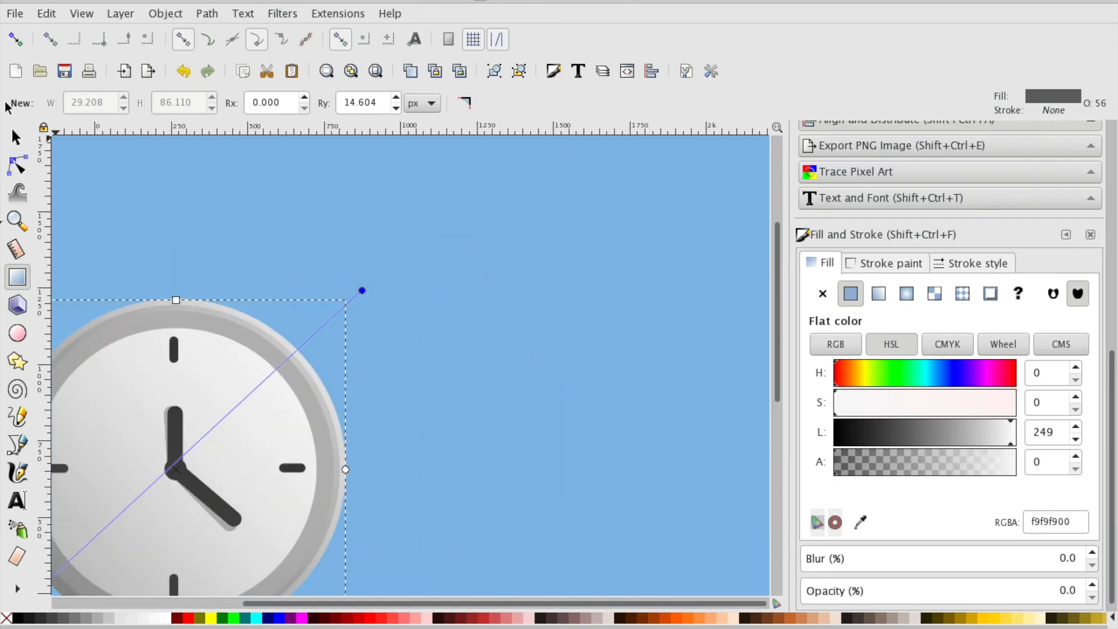
click(16, 143)
click(321, 217)
scroll(321, 217, left, 7)
scroll(321, 217, down, 3)
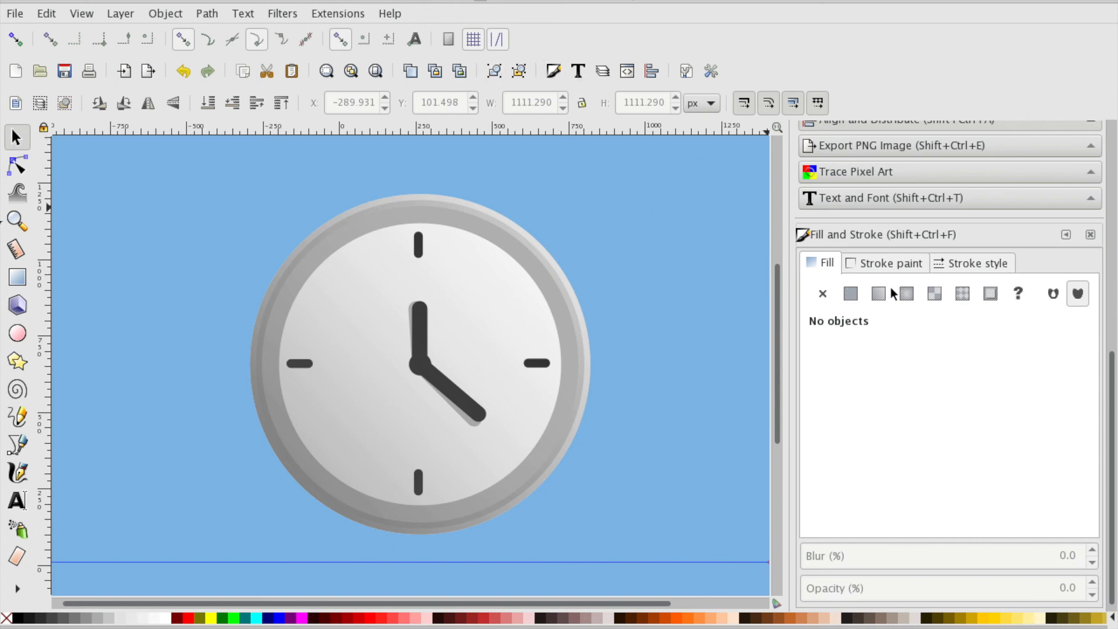
Switch the overlay circle's fill to a radial gradient, stretch it horizontally well past the clock's right edge, and deselect the overlay
click(493, 318)
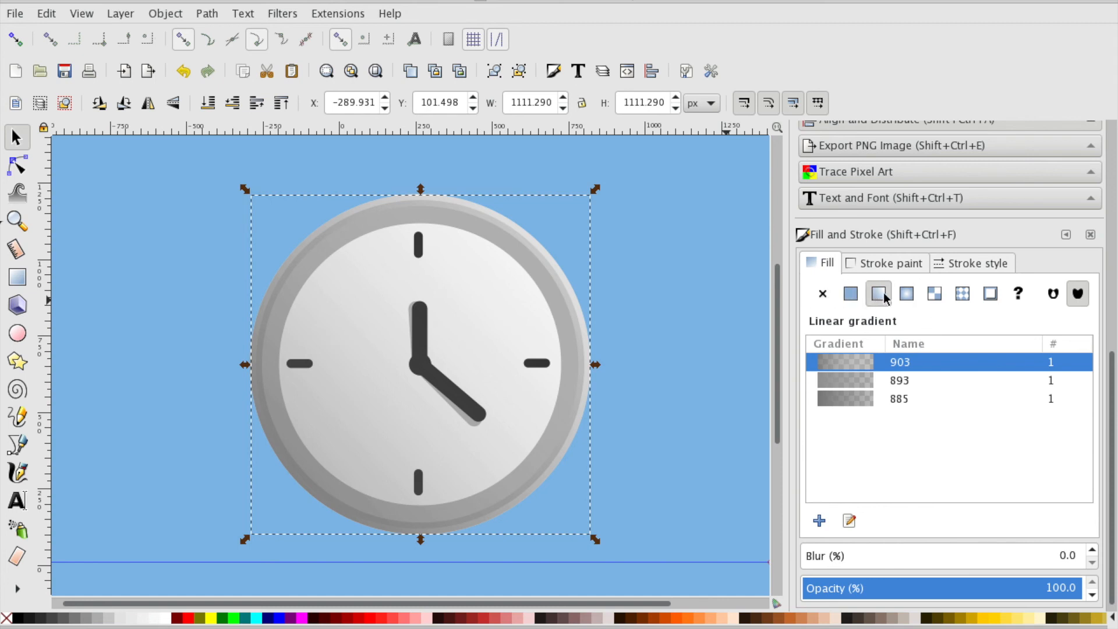
click(909, 298)
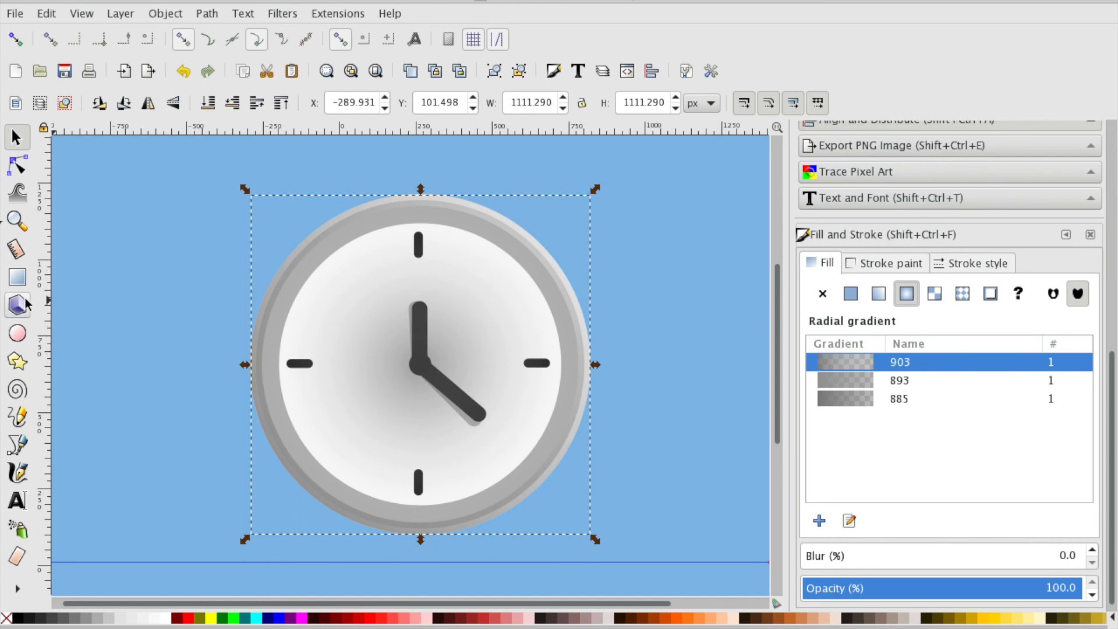
click(18, 333)
drag(592, 365, 703, 367)
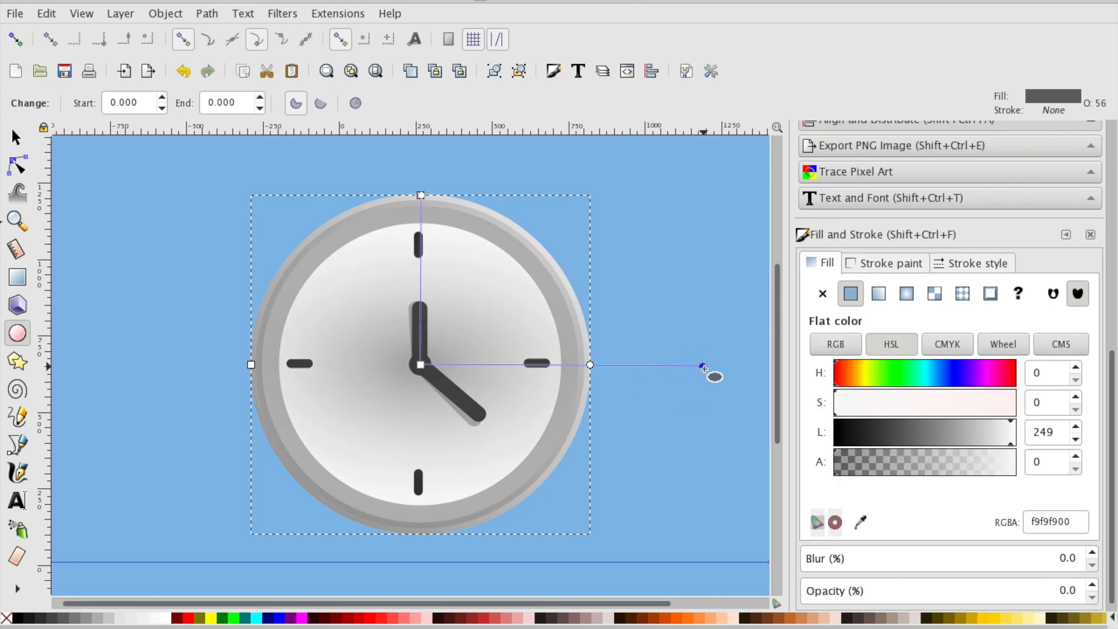
click(12, 134)
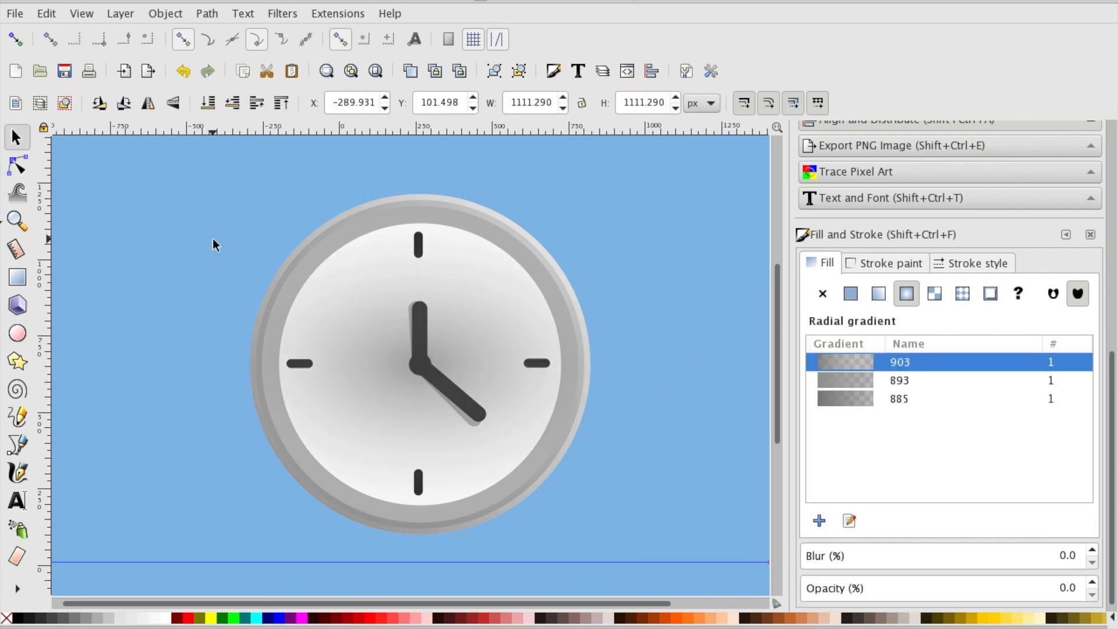
click(213, 244)
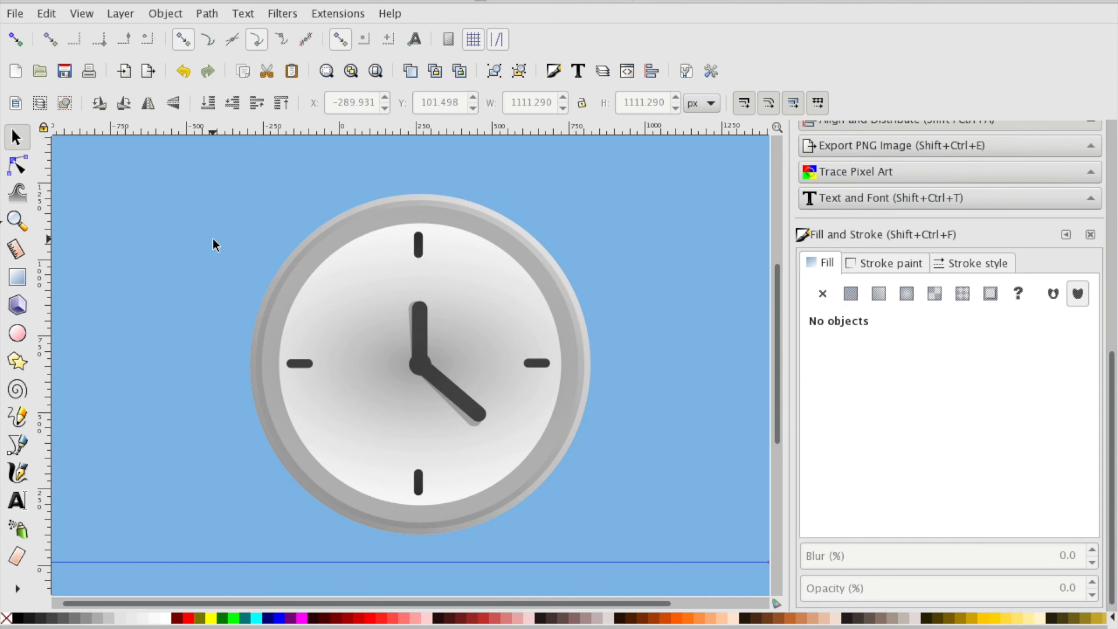